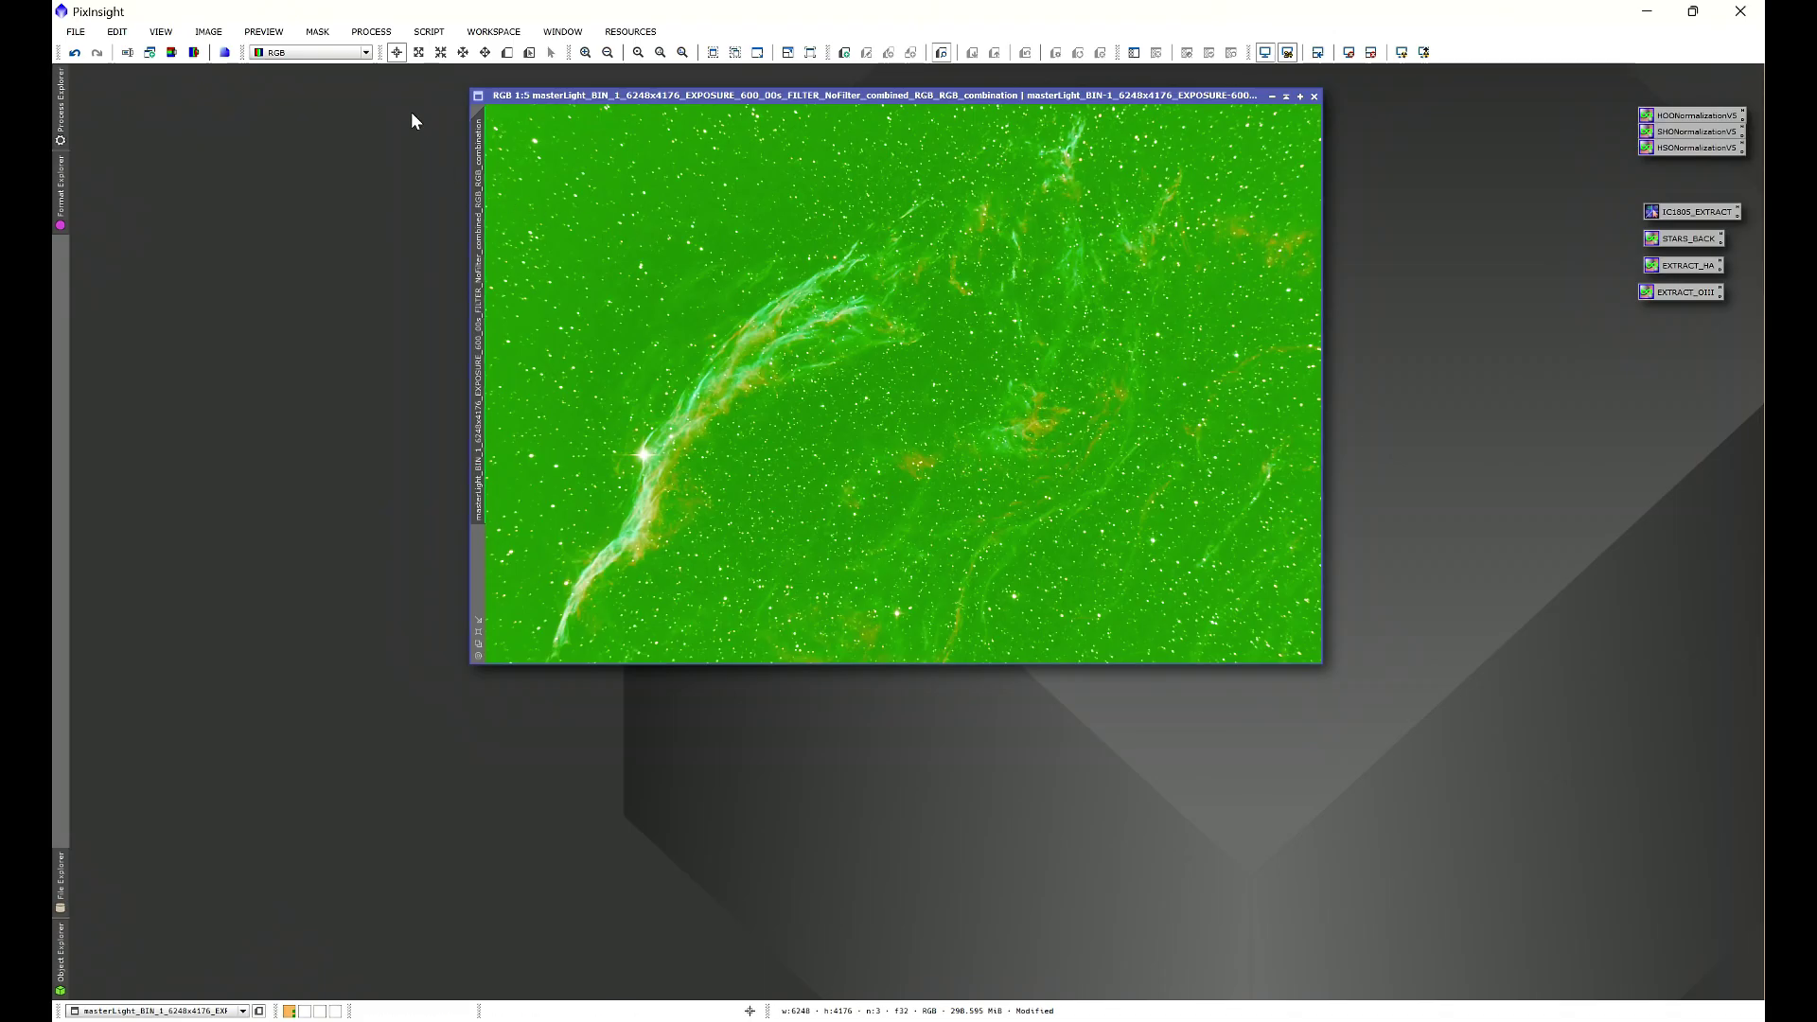
# Open the LinearFit process and examine its reference image and rejection settings.
pyautogui.click(368, 31)
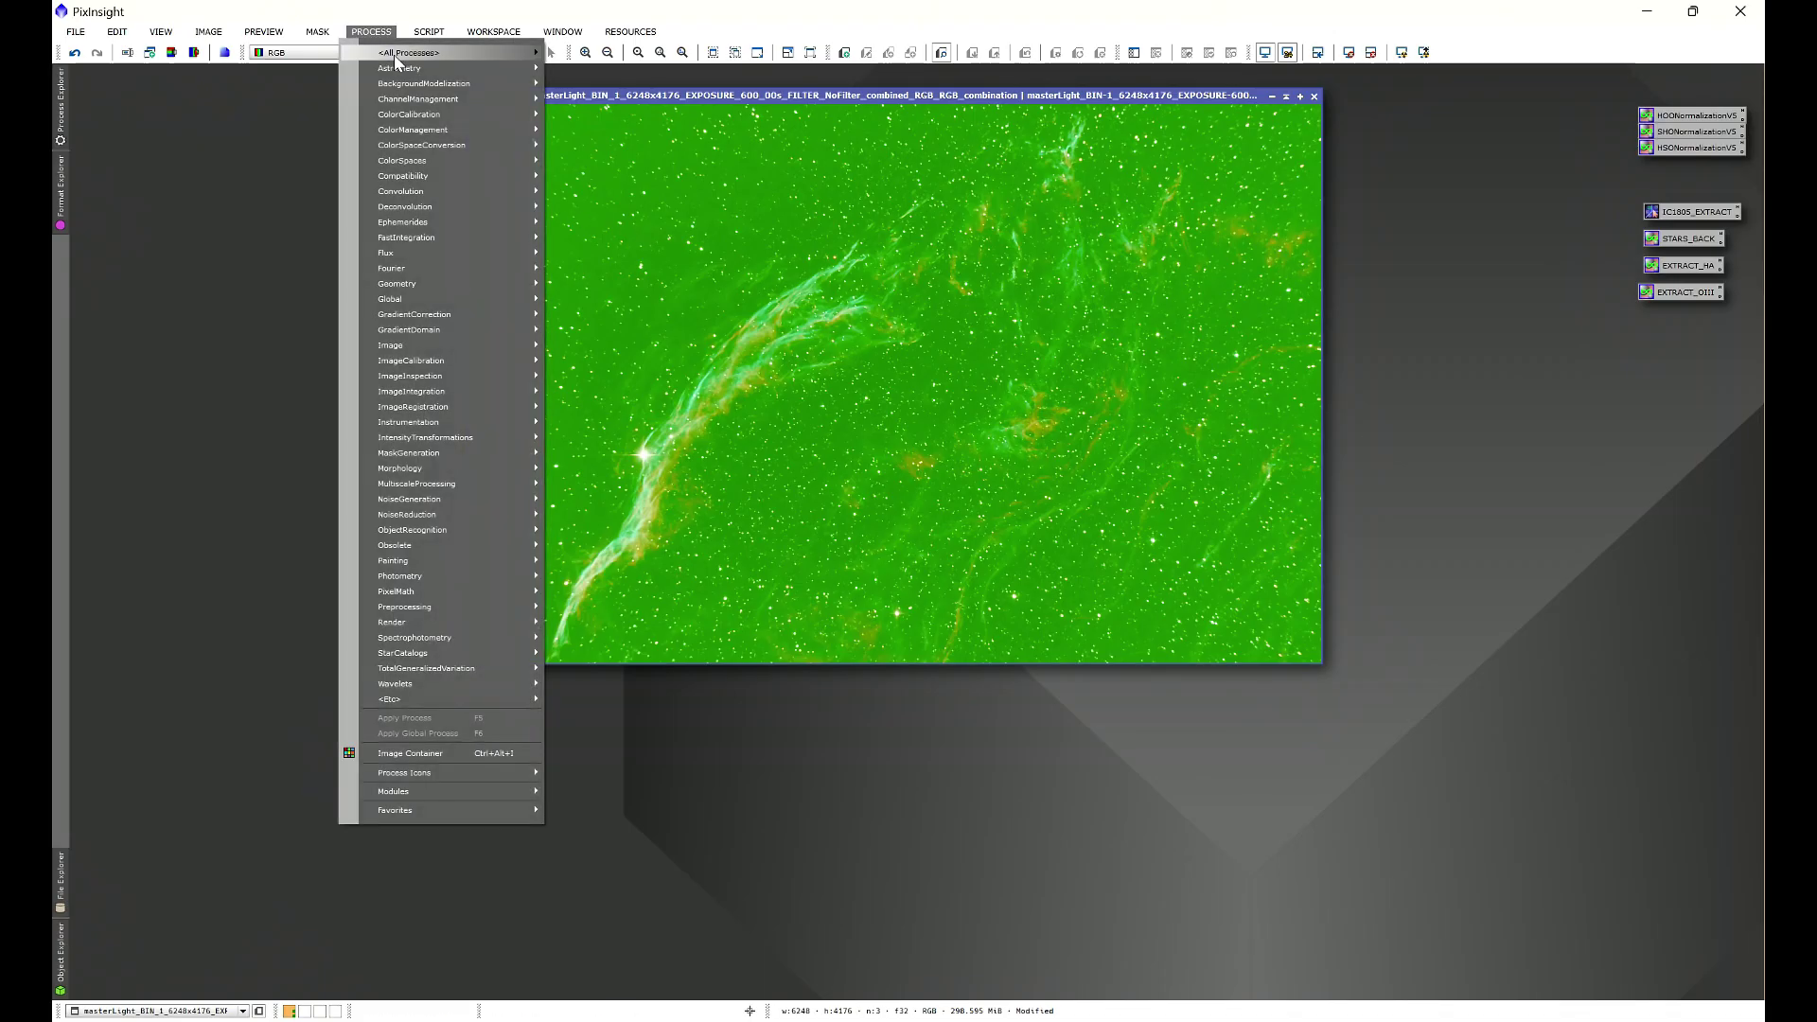
pyautogui.moveTo(394, 54)
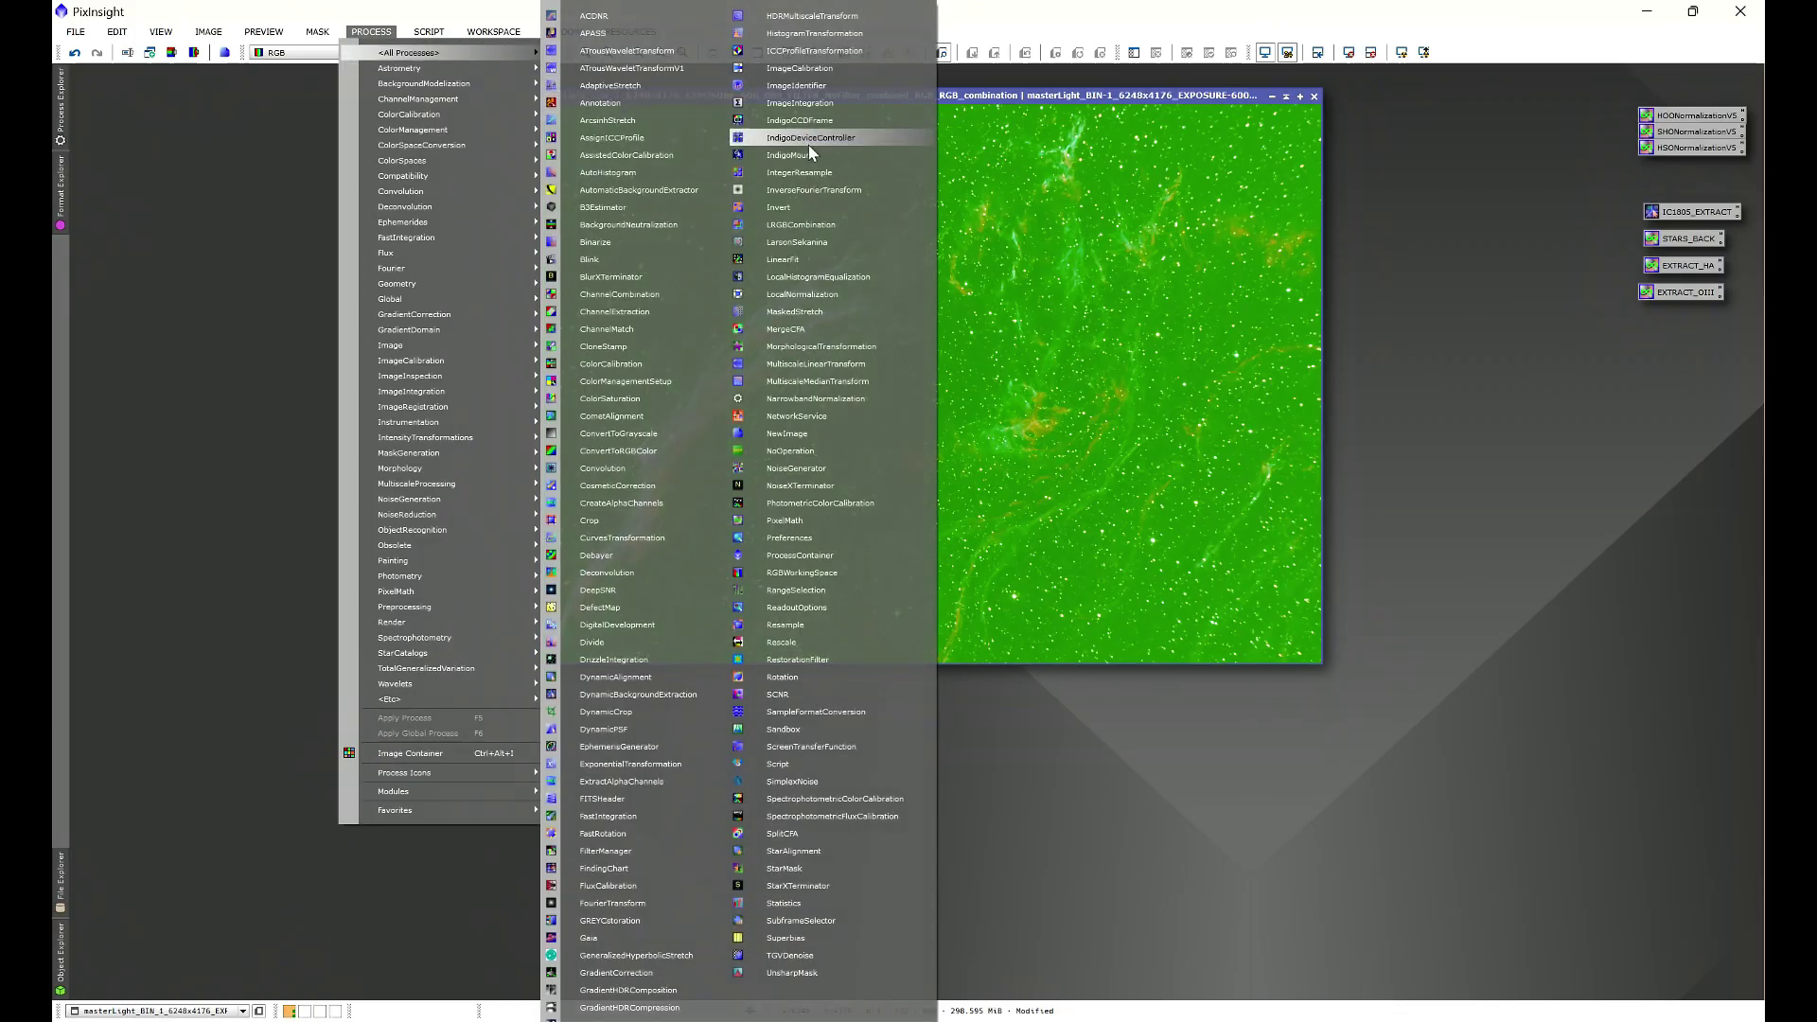
pyautogui.click(804, 259)
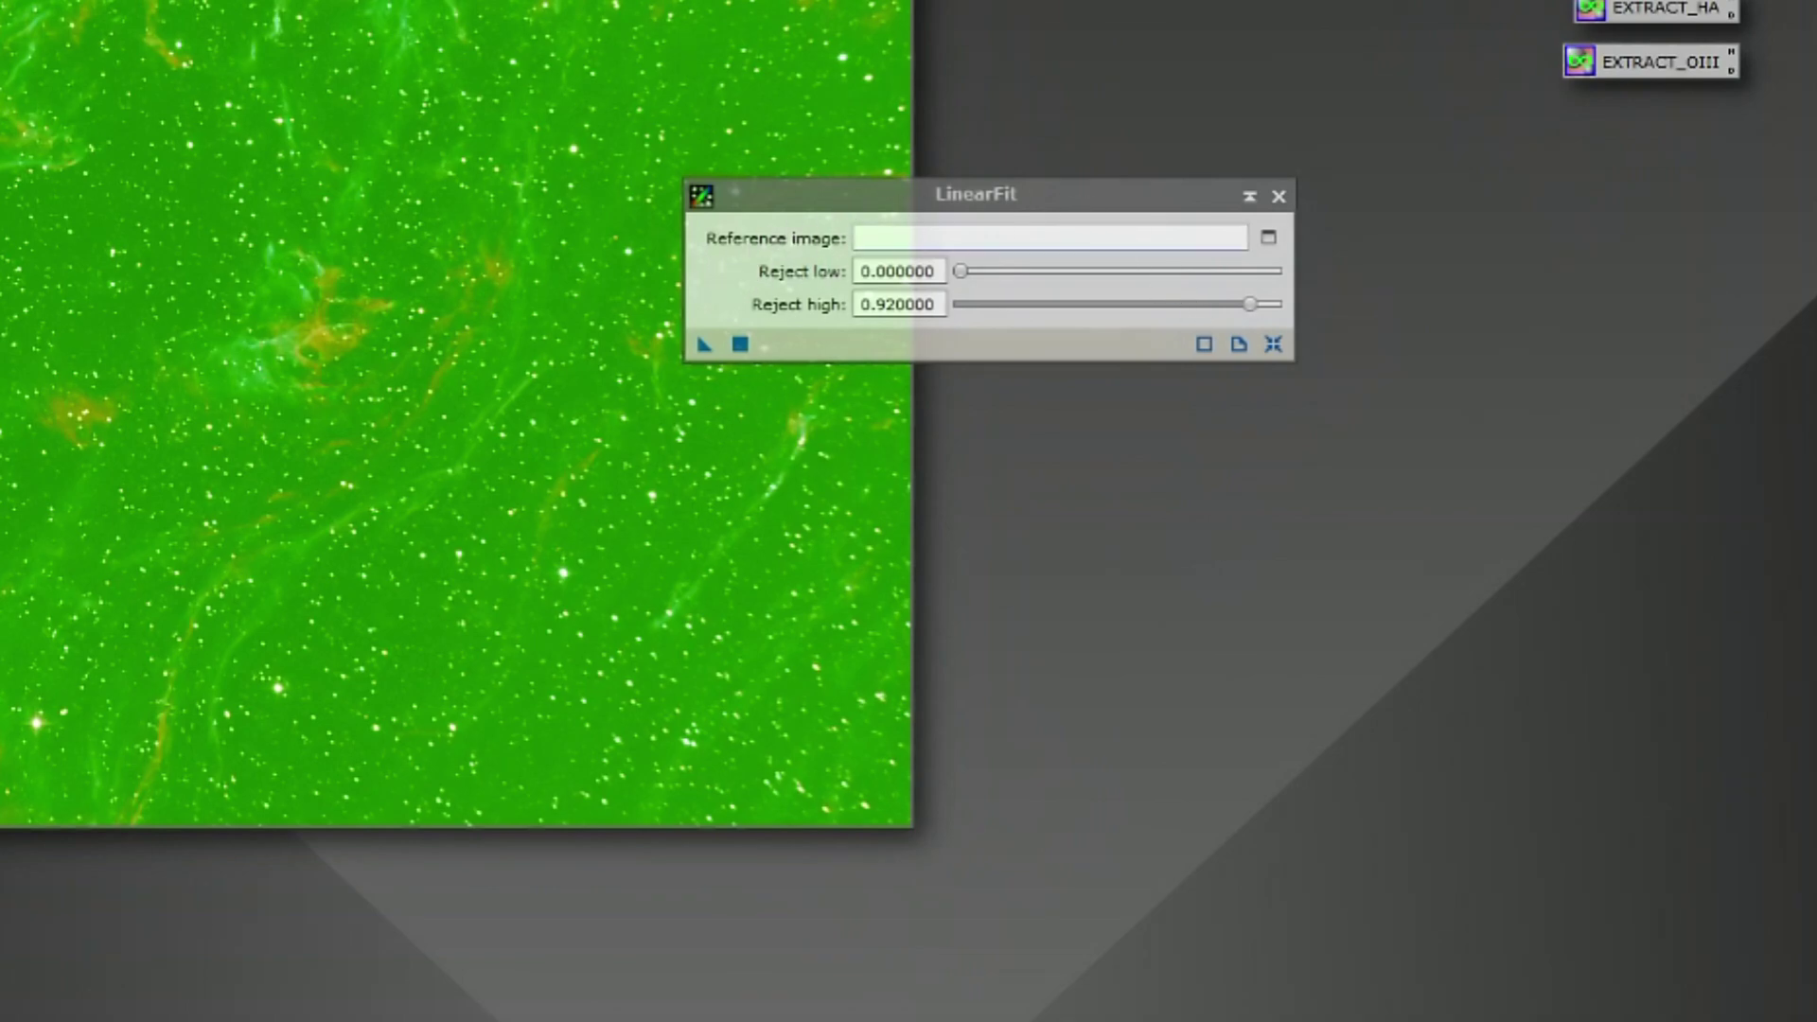
pyautogui.moveTo(1055, 184); pyautogui.dragTo(1370, 256)
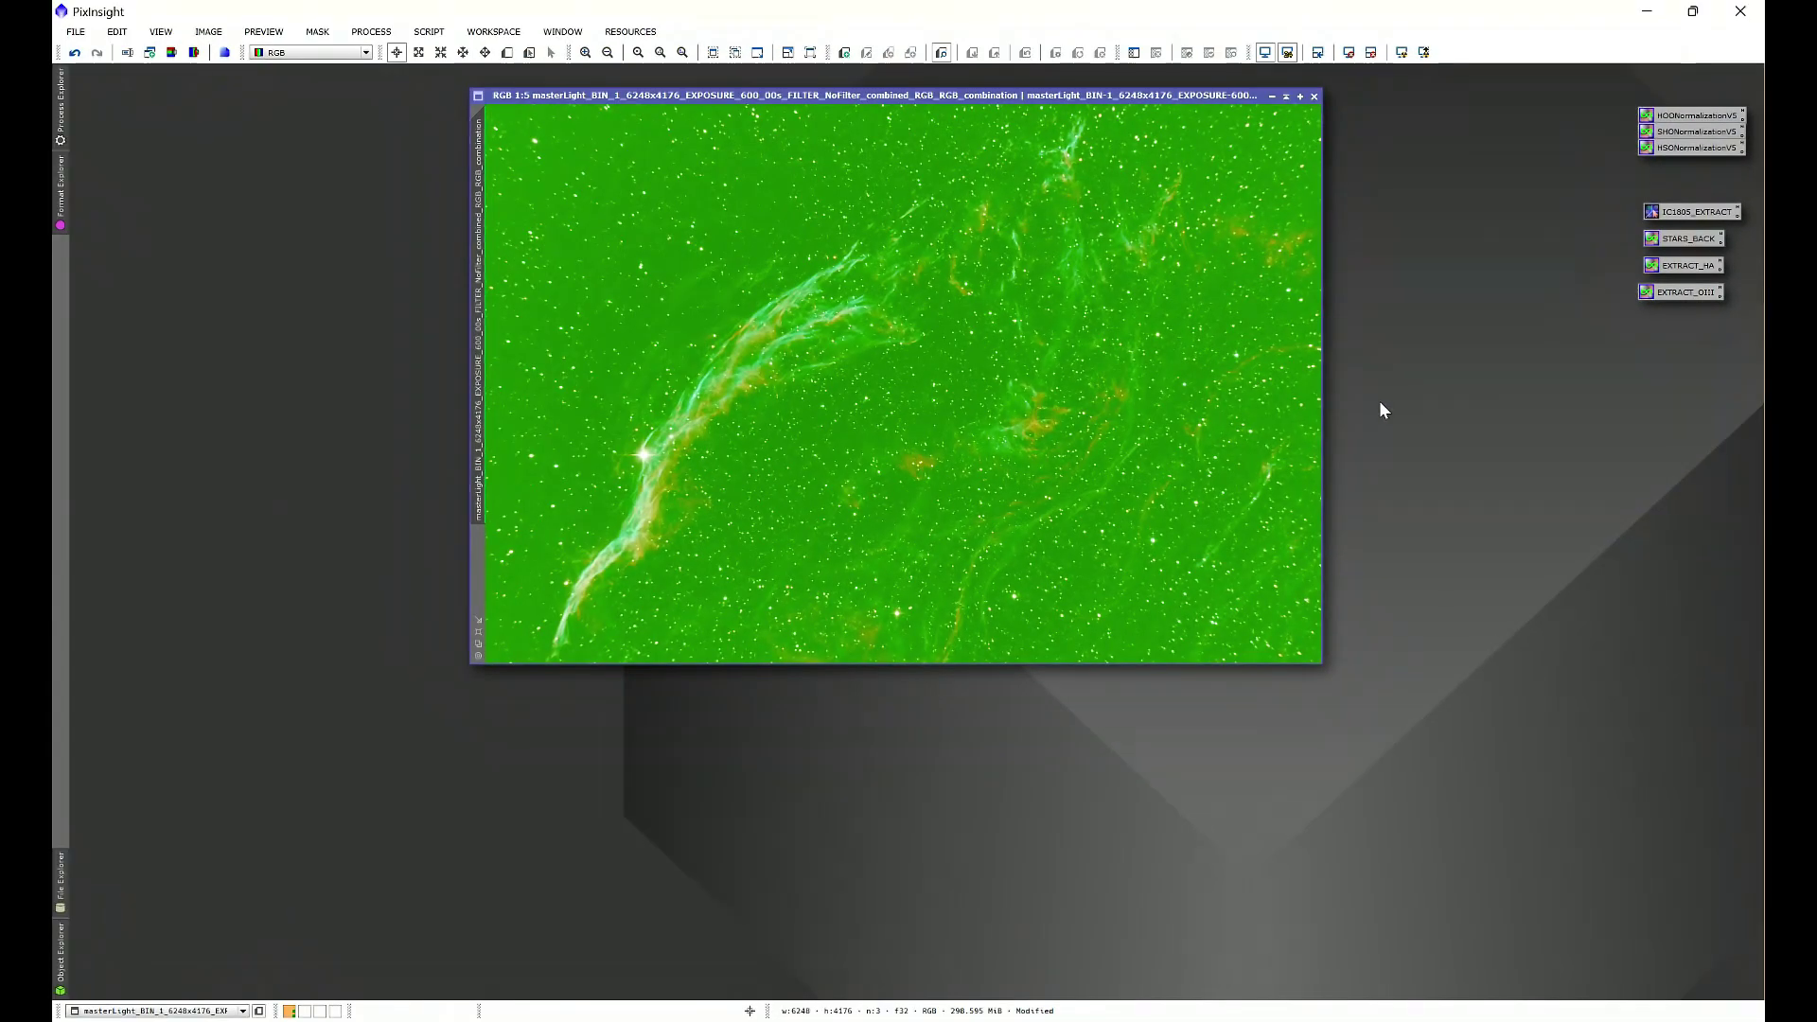
# Run the Astro Image Primer script on the combined RGB masterLight image with the reference type set to Lowest Mean.
pyautogui.moveTo(1118, 95); pyautogui.dragTo(979, 85)
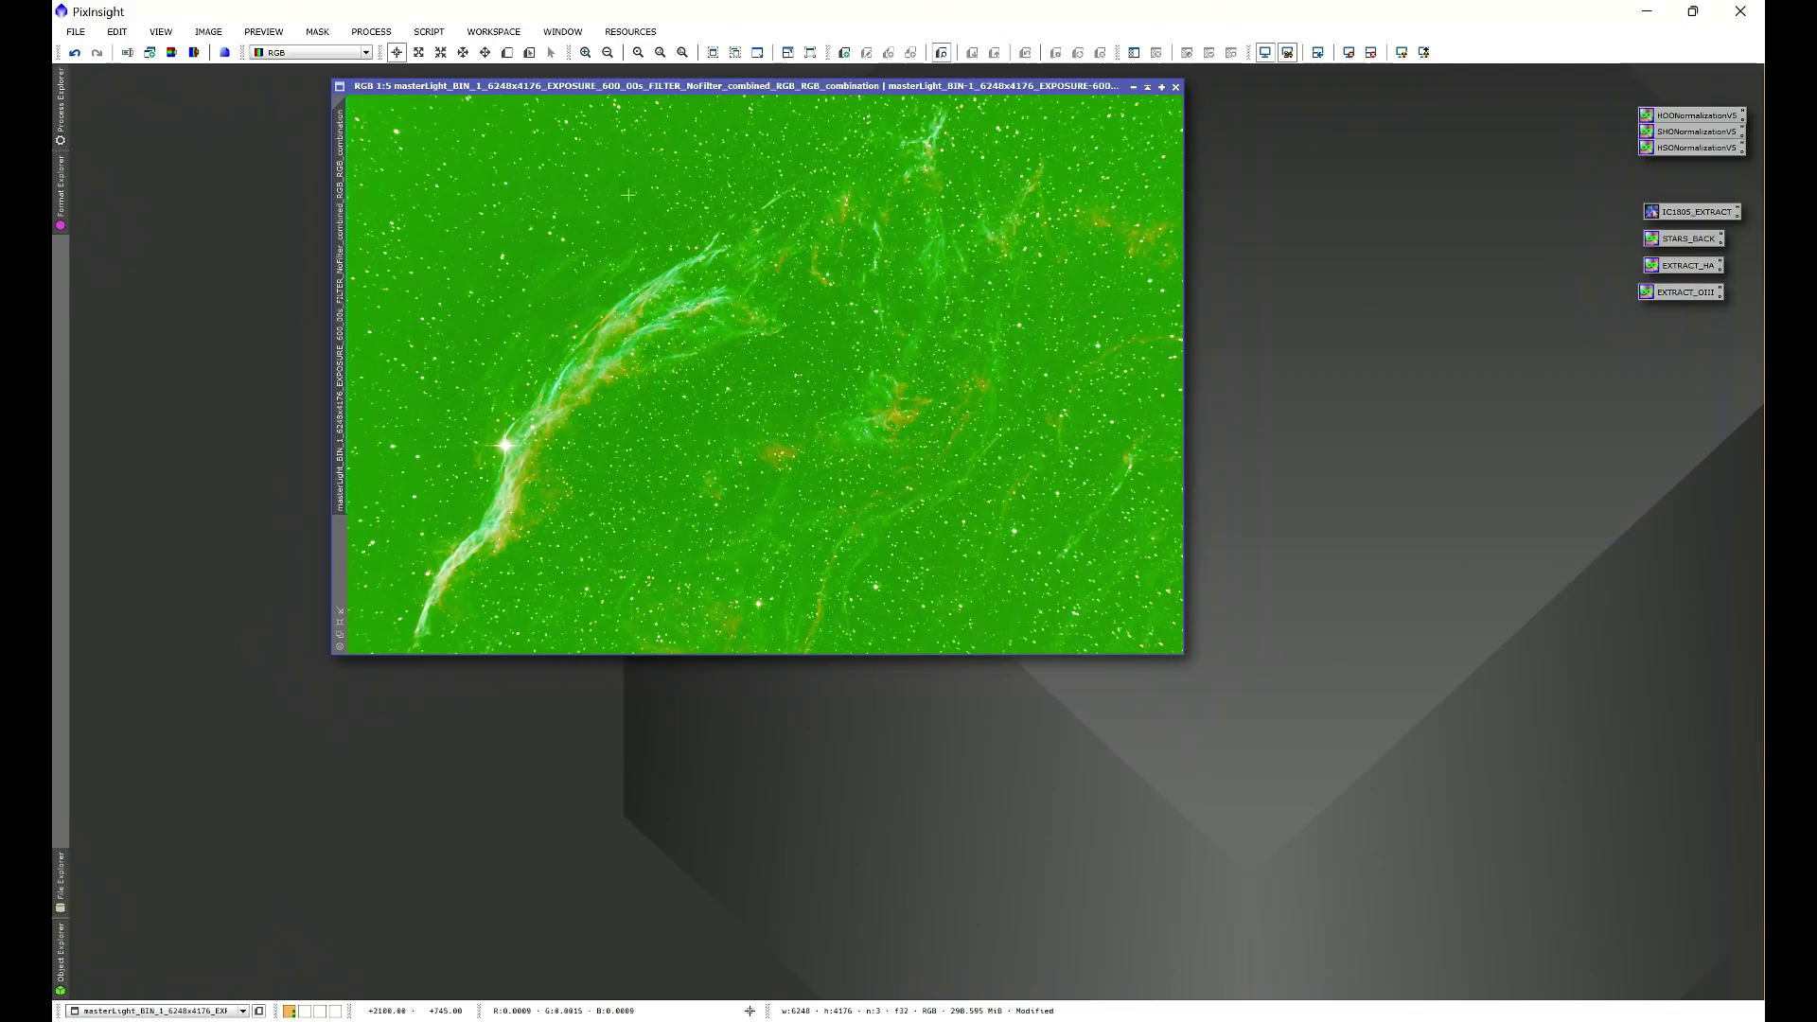
pyautogui.click(440, 34)
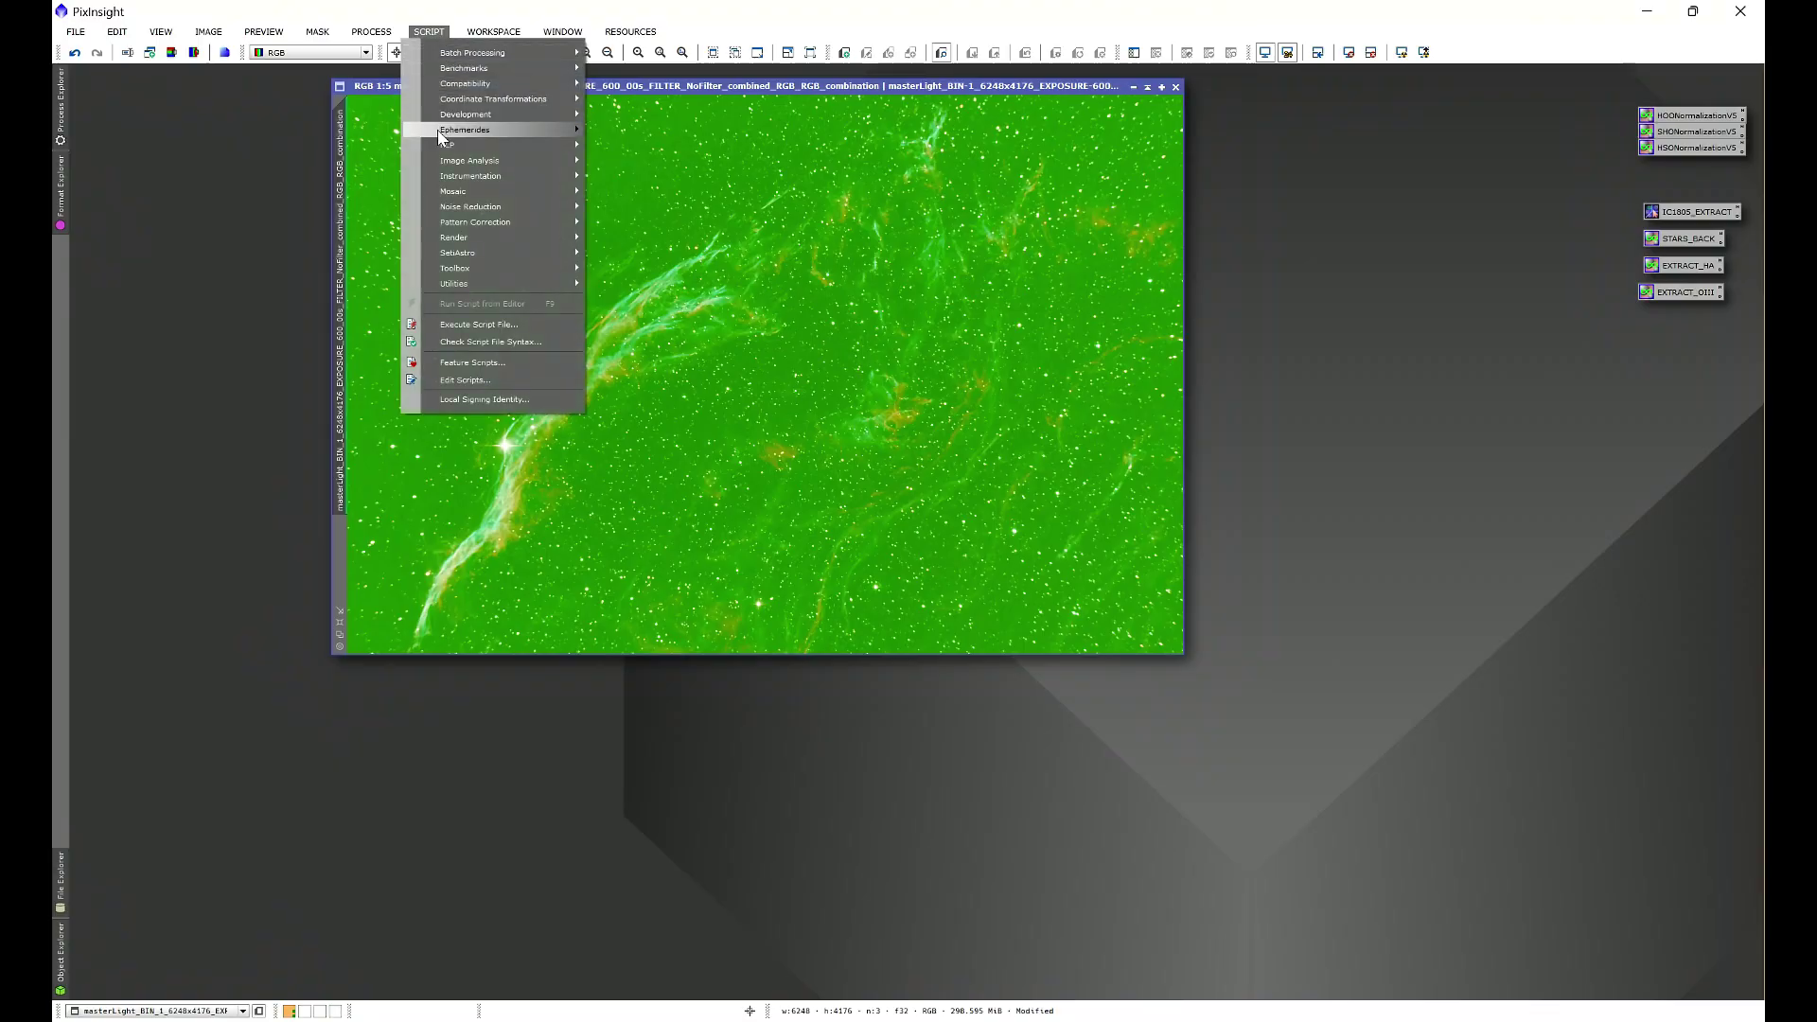
pyautogui.moveTo(445, 146)
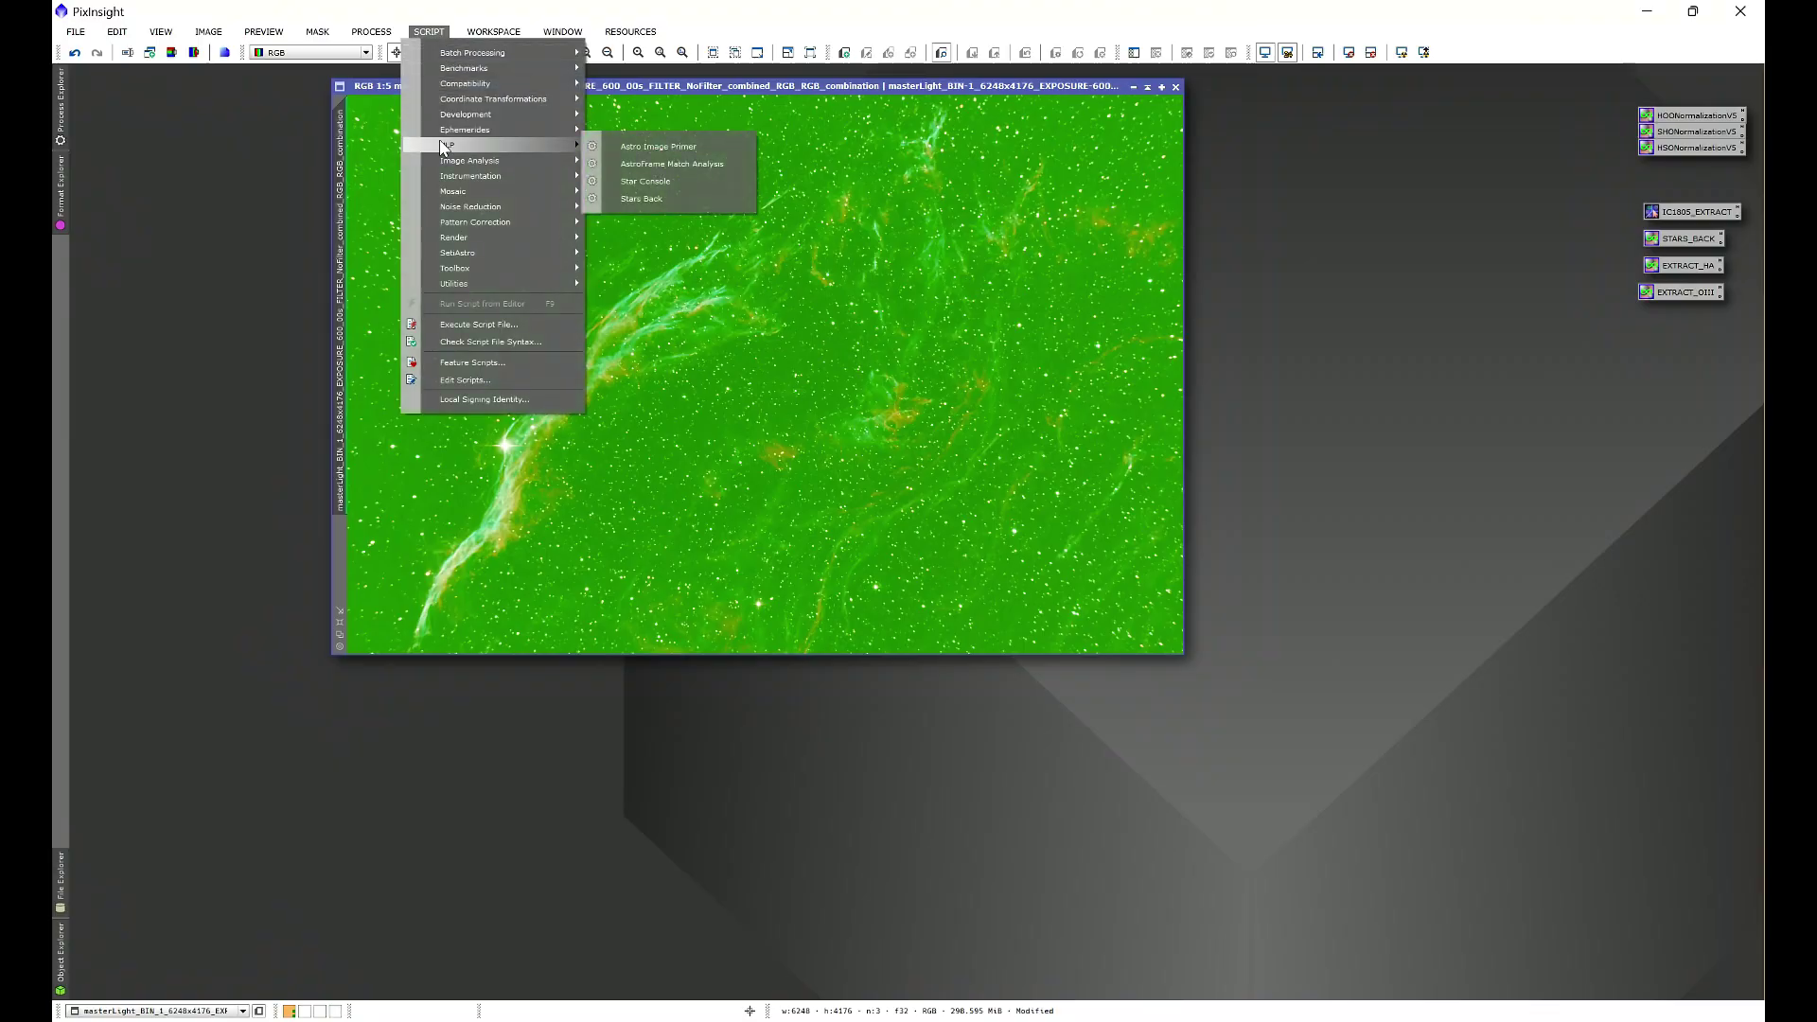
pyautogui.click(673, 148)
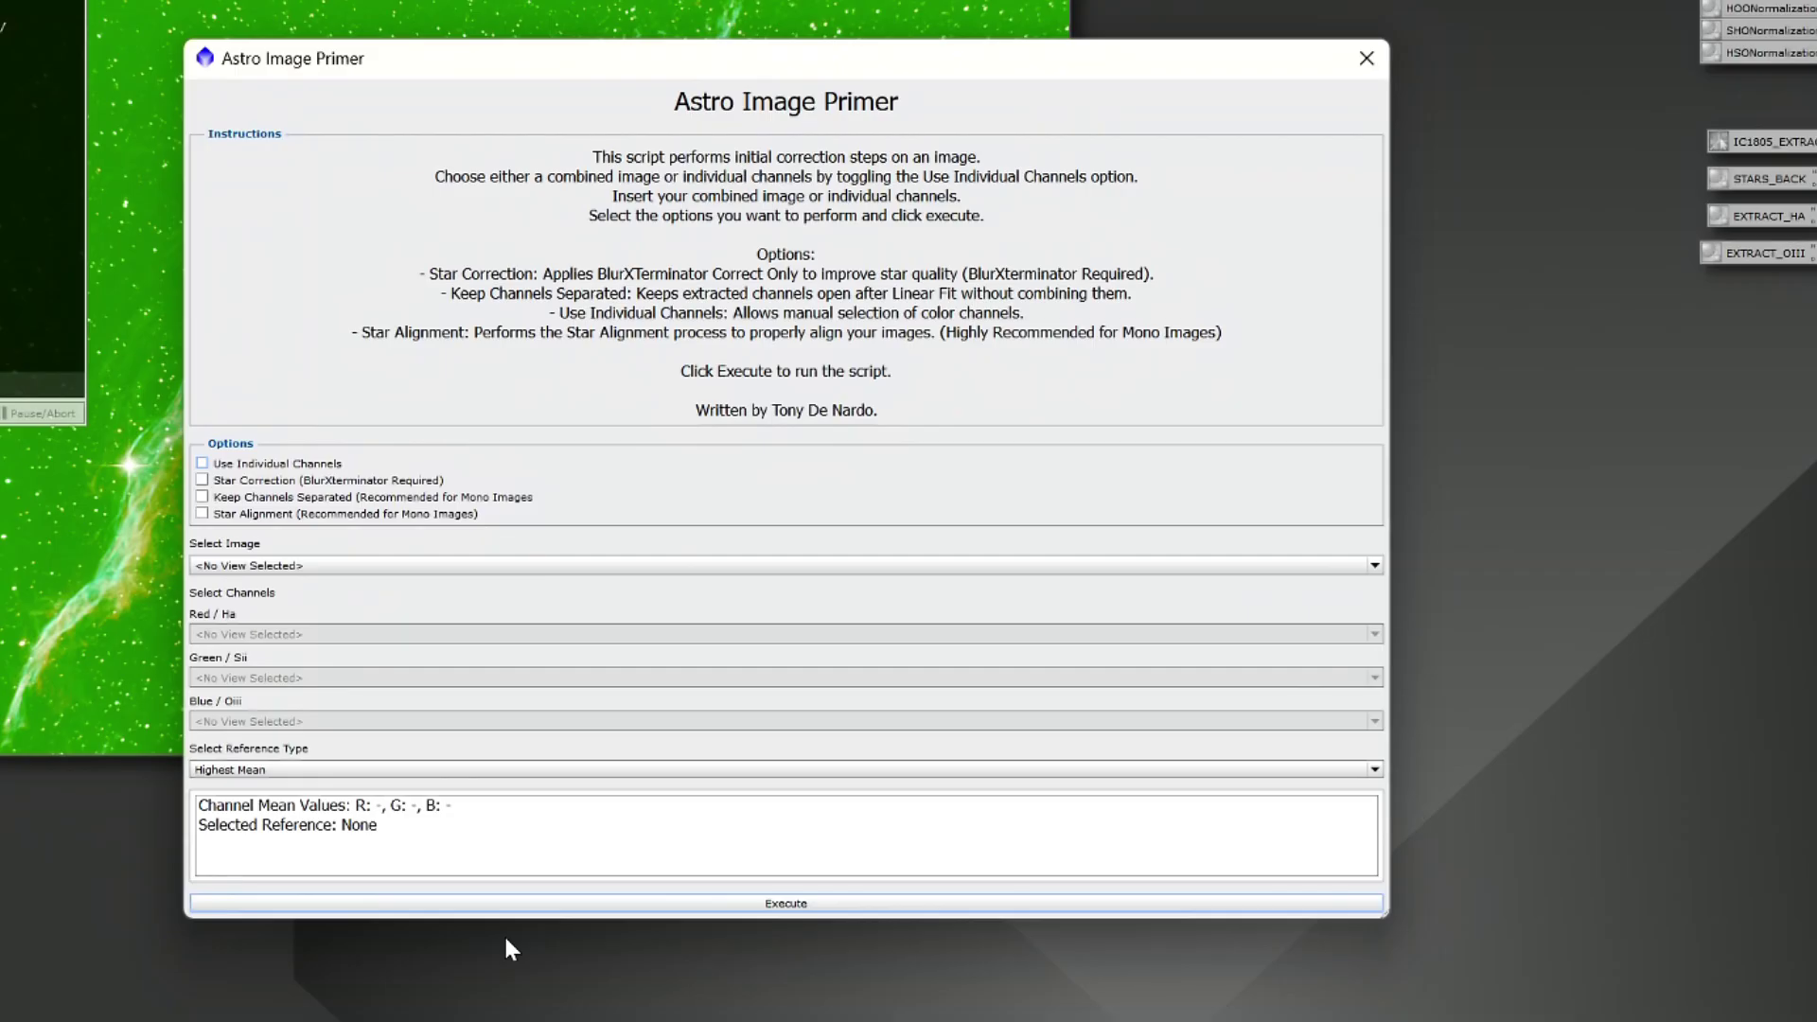
pyautogui.click(237, 566)
pyautogui.click(237, 602)
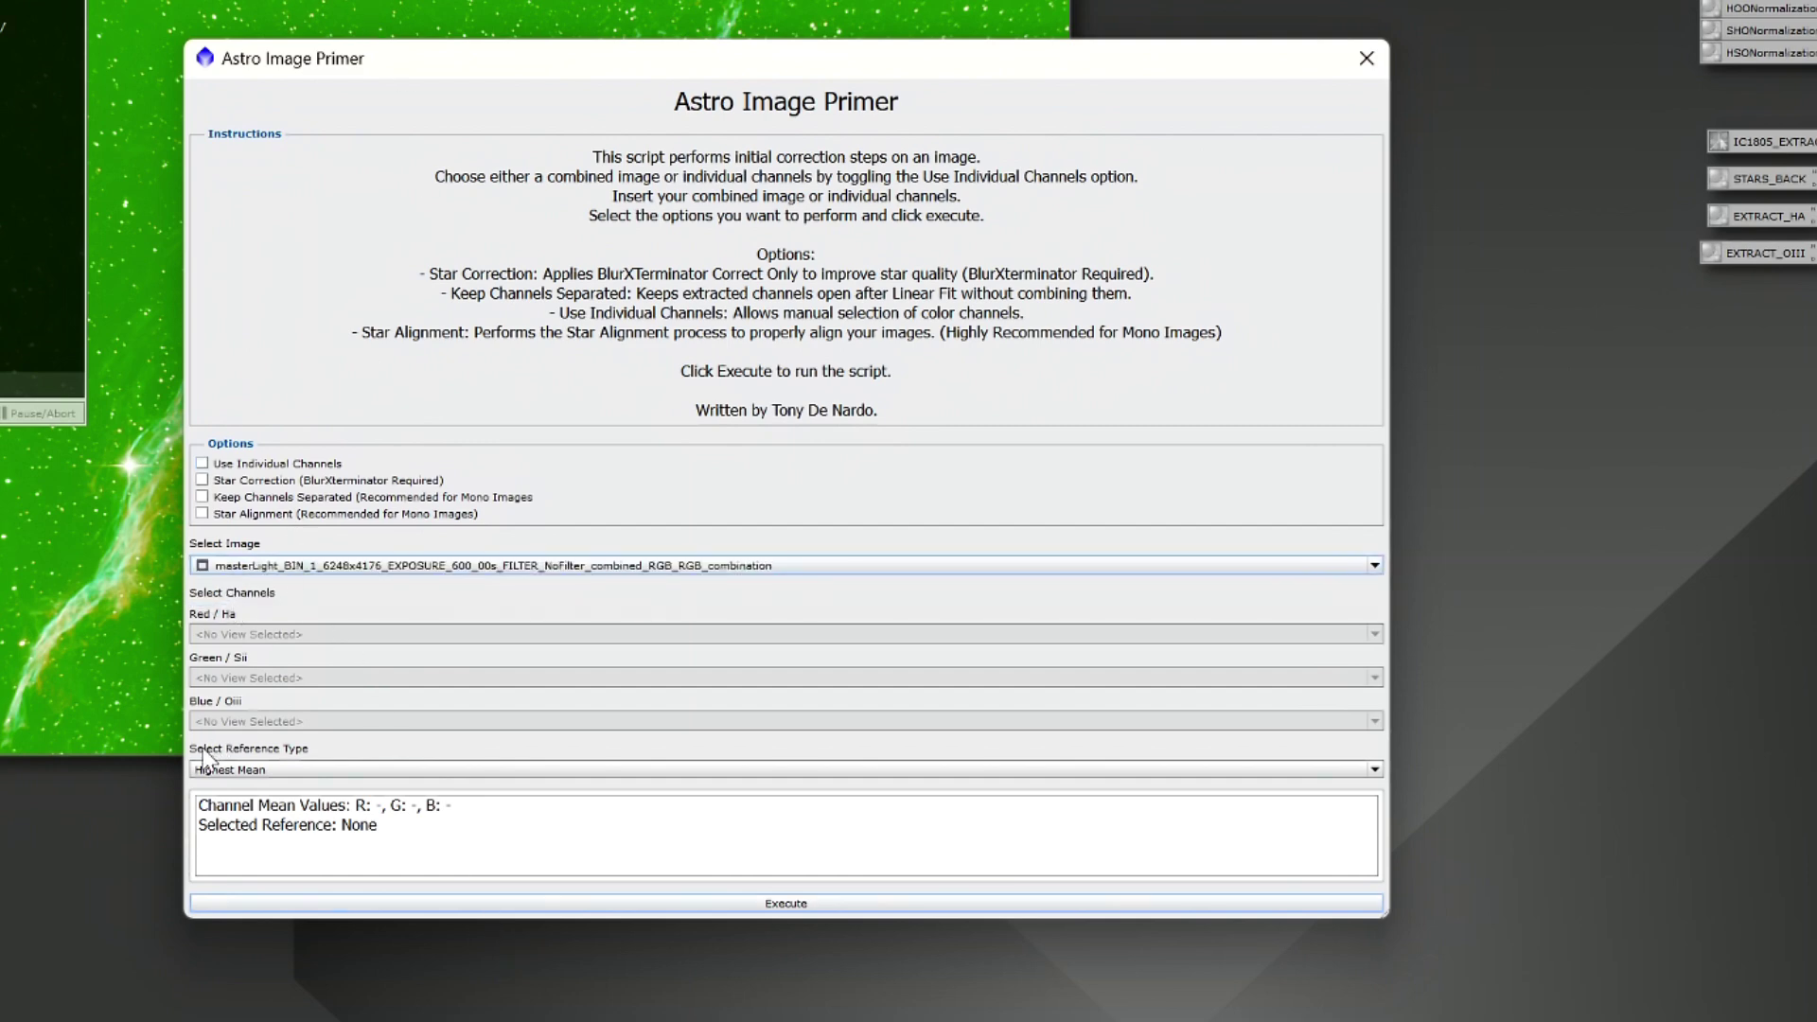
pyautogui.click(216, 780)
pyautogui.click(221, 816)
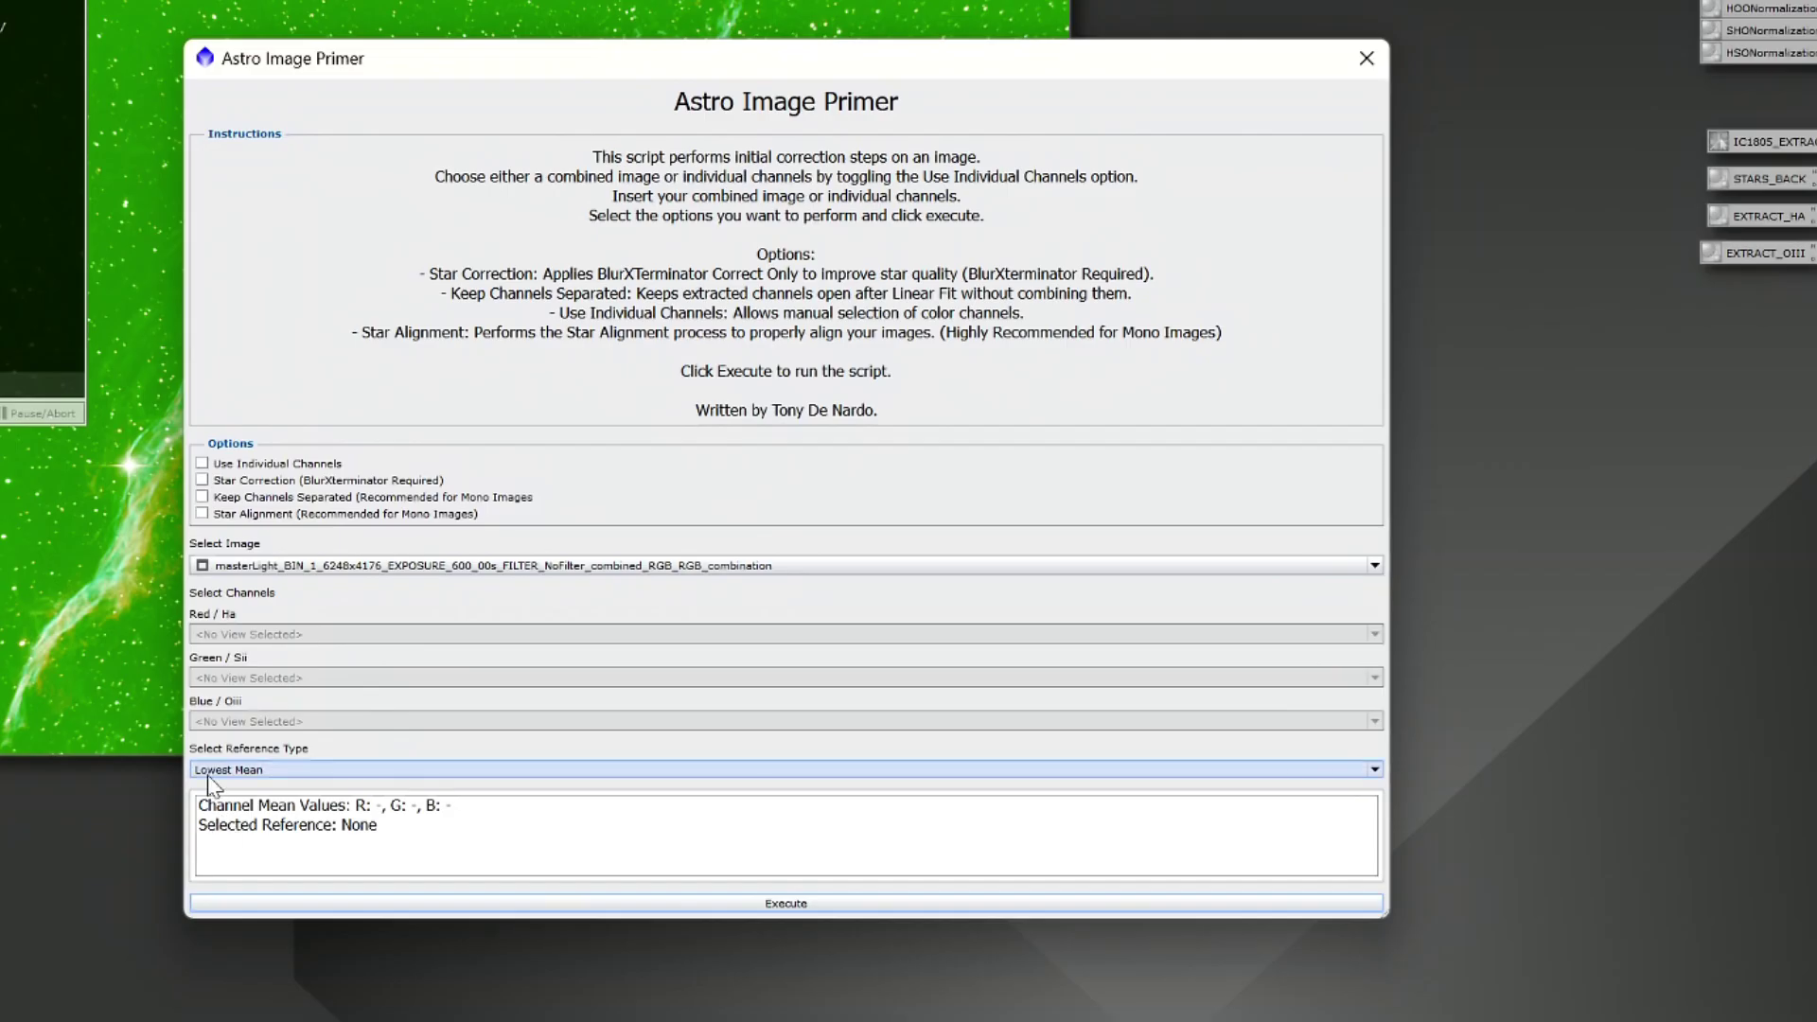
pyautogui.click(628, 903)
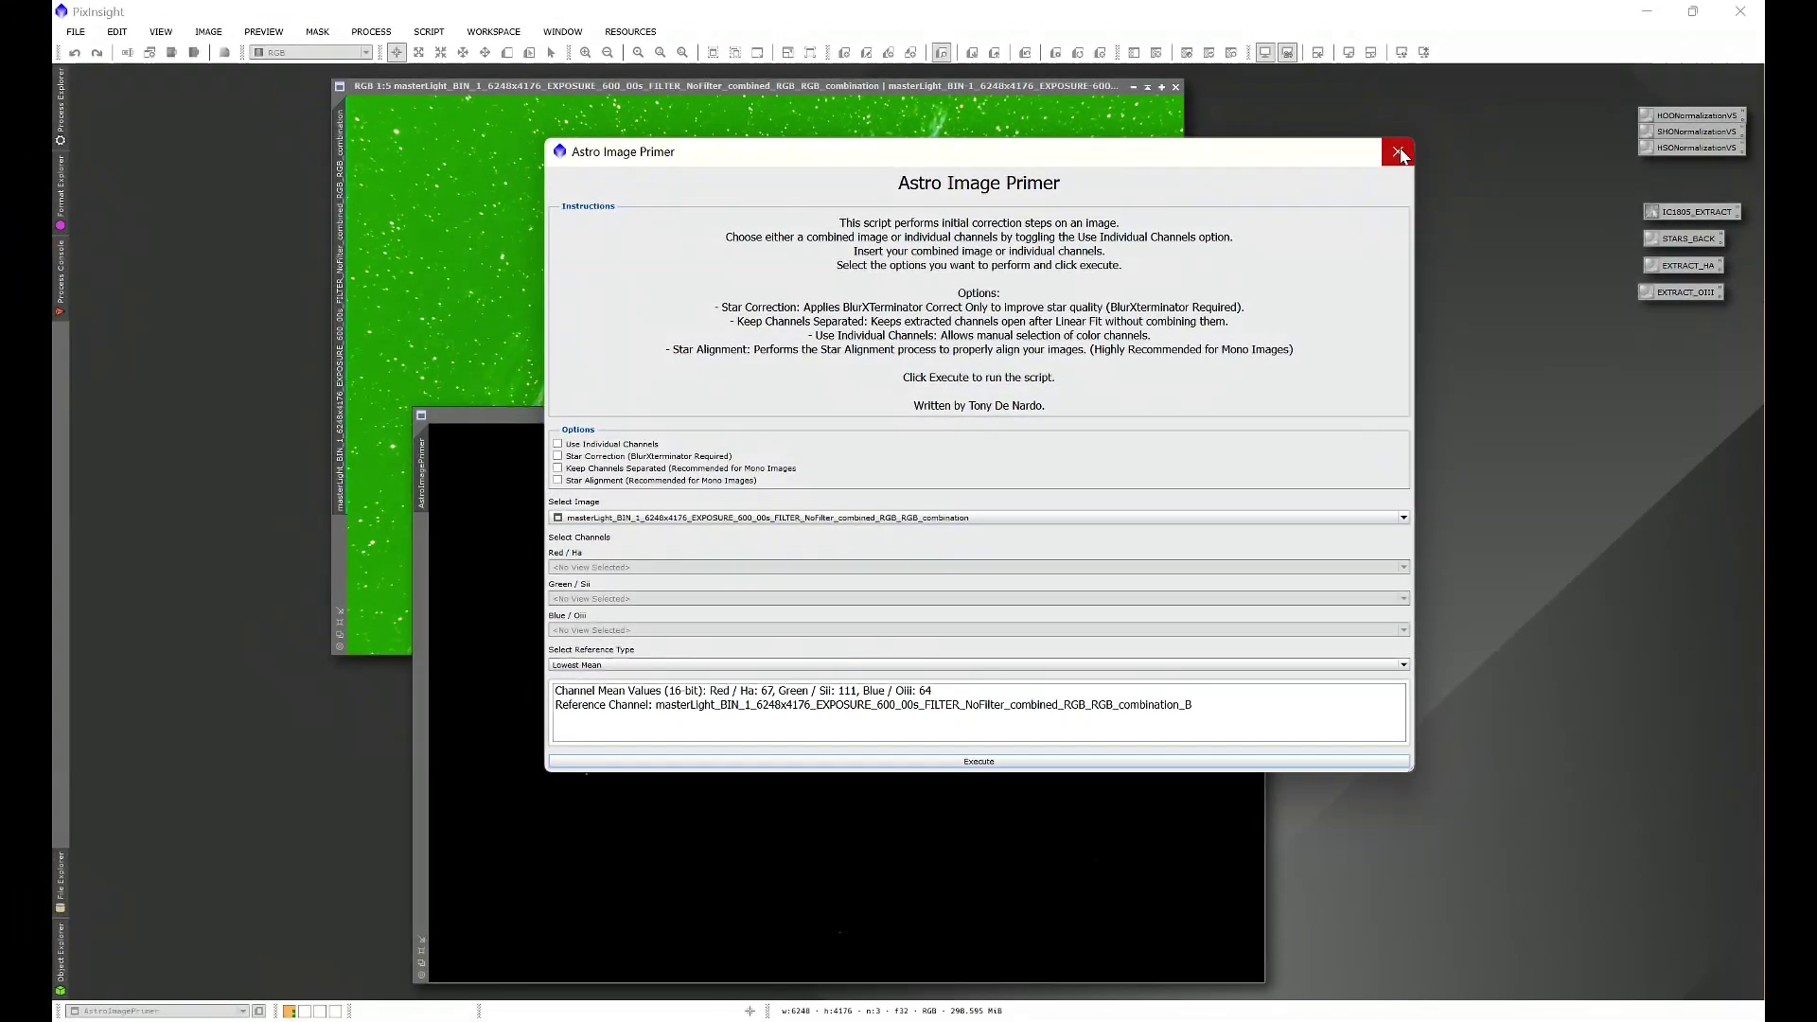
# Close the script, rename its output image to "lowest", and park it as an icon on the empty workspace.
pyautogui.click(1397, 152)
pyautogui.rightClick(901, 593)
pyautogui.click(941, 644)
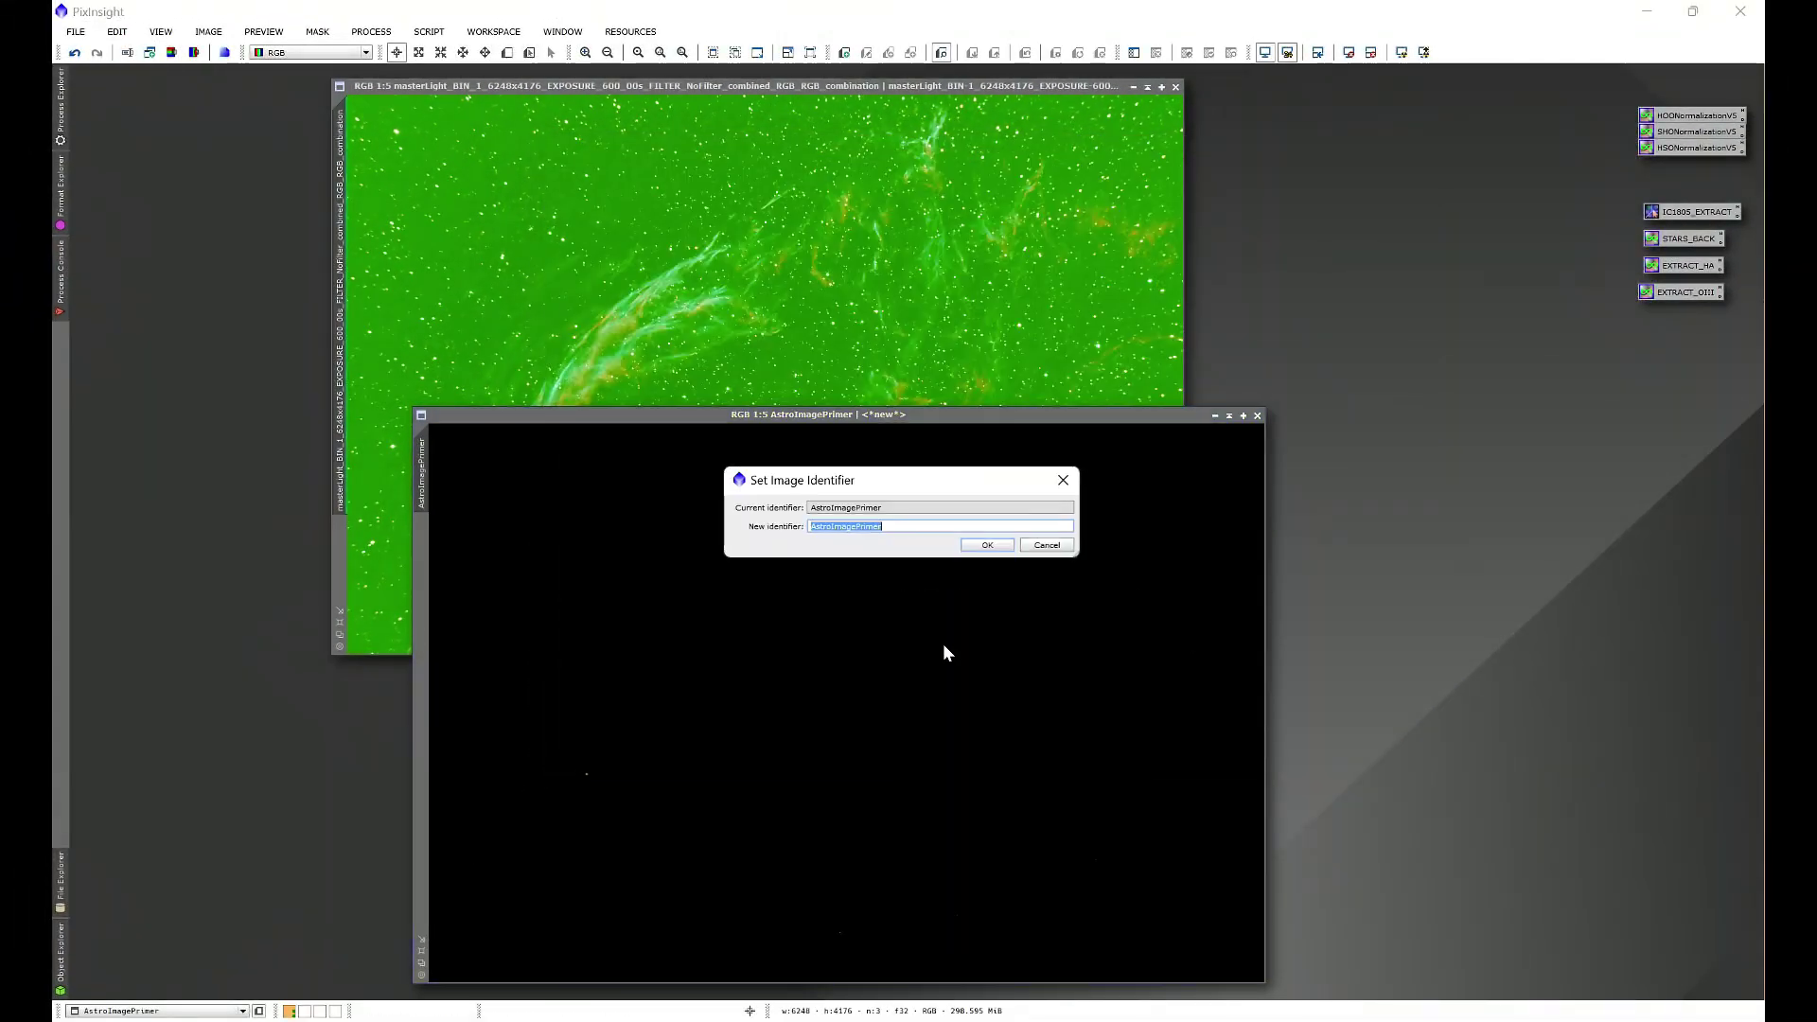
pyautogui.write('lowest')
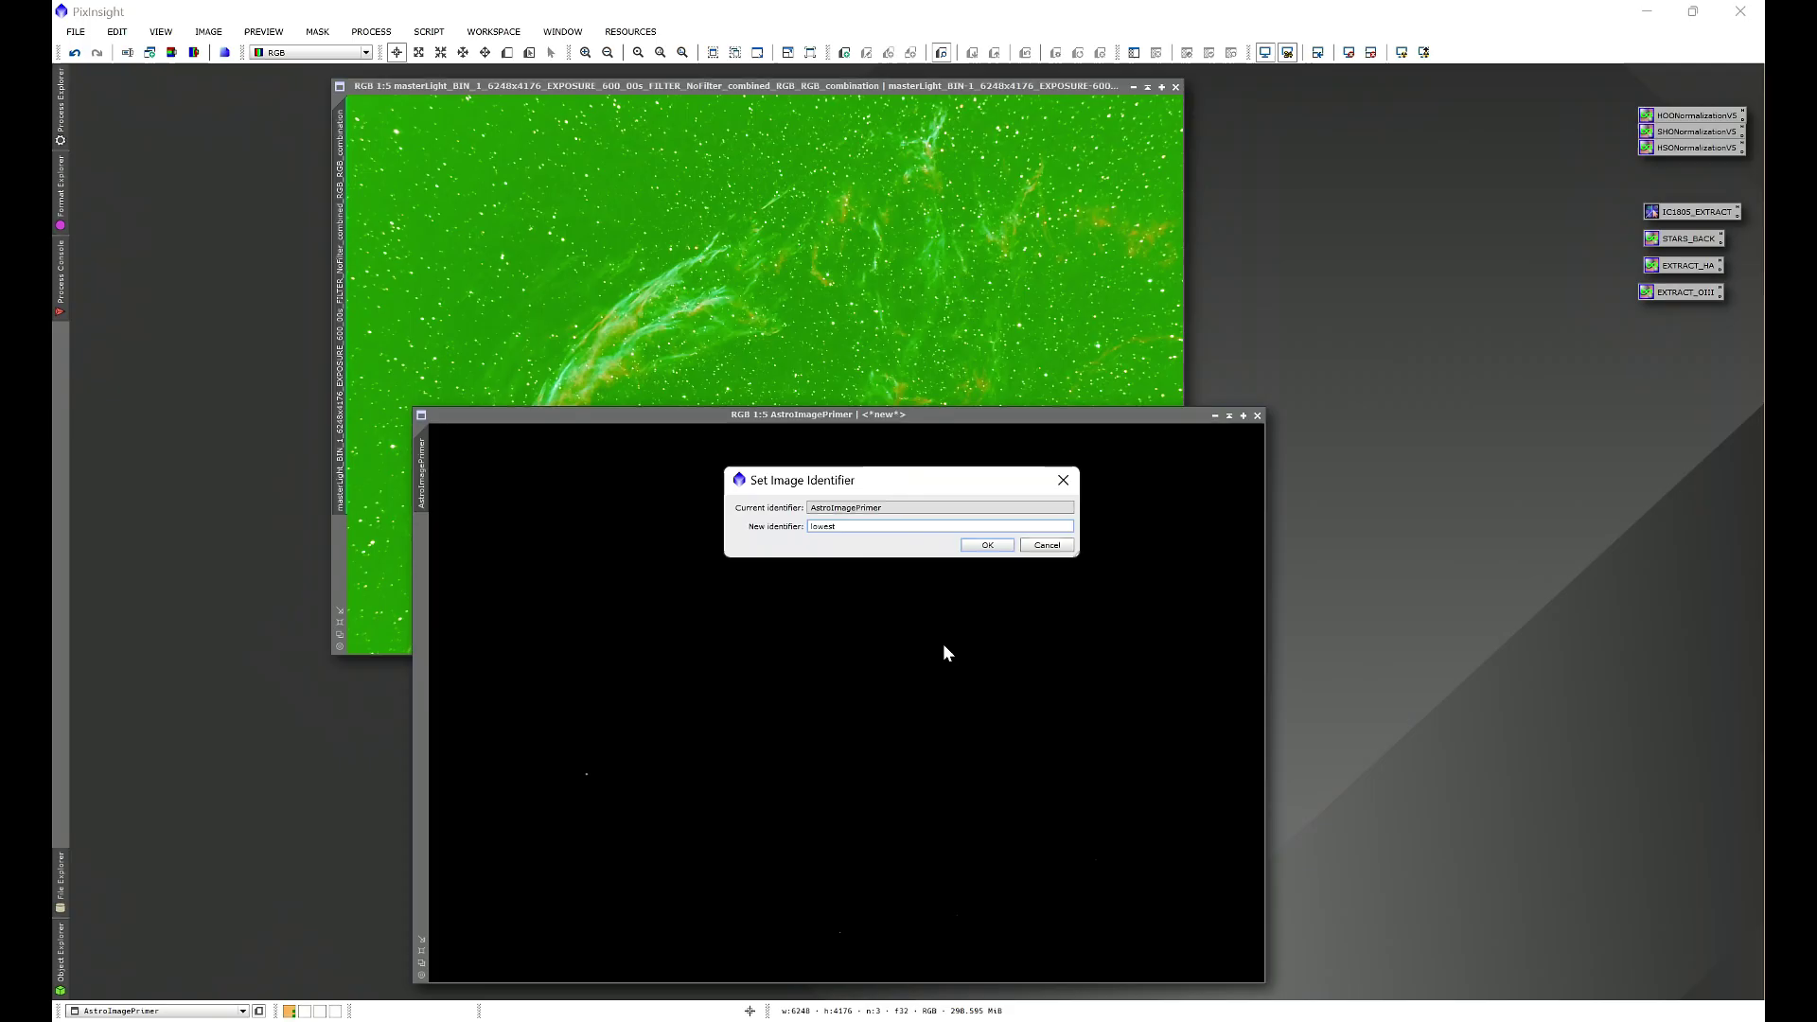
pyautogui.click(987, 545)
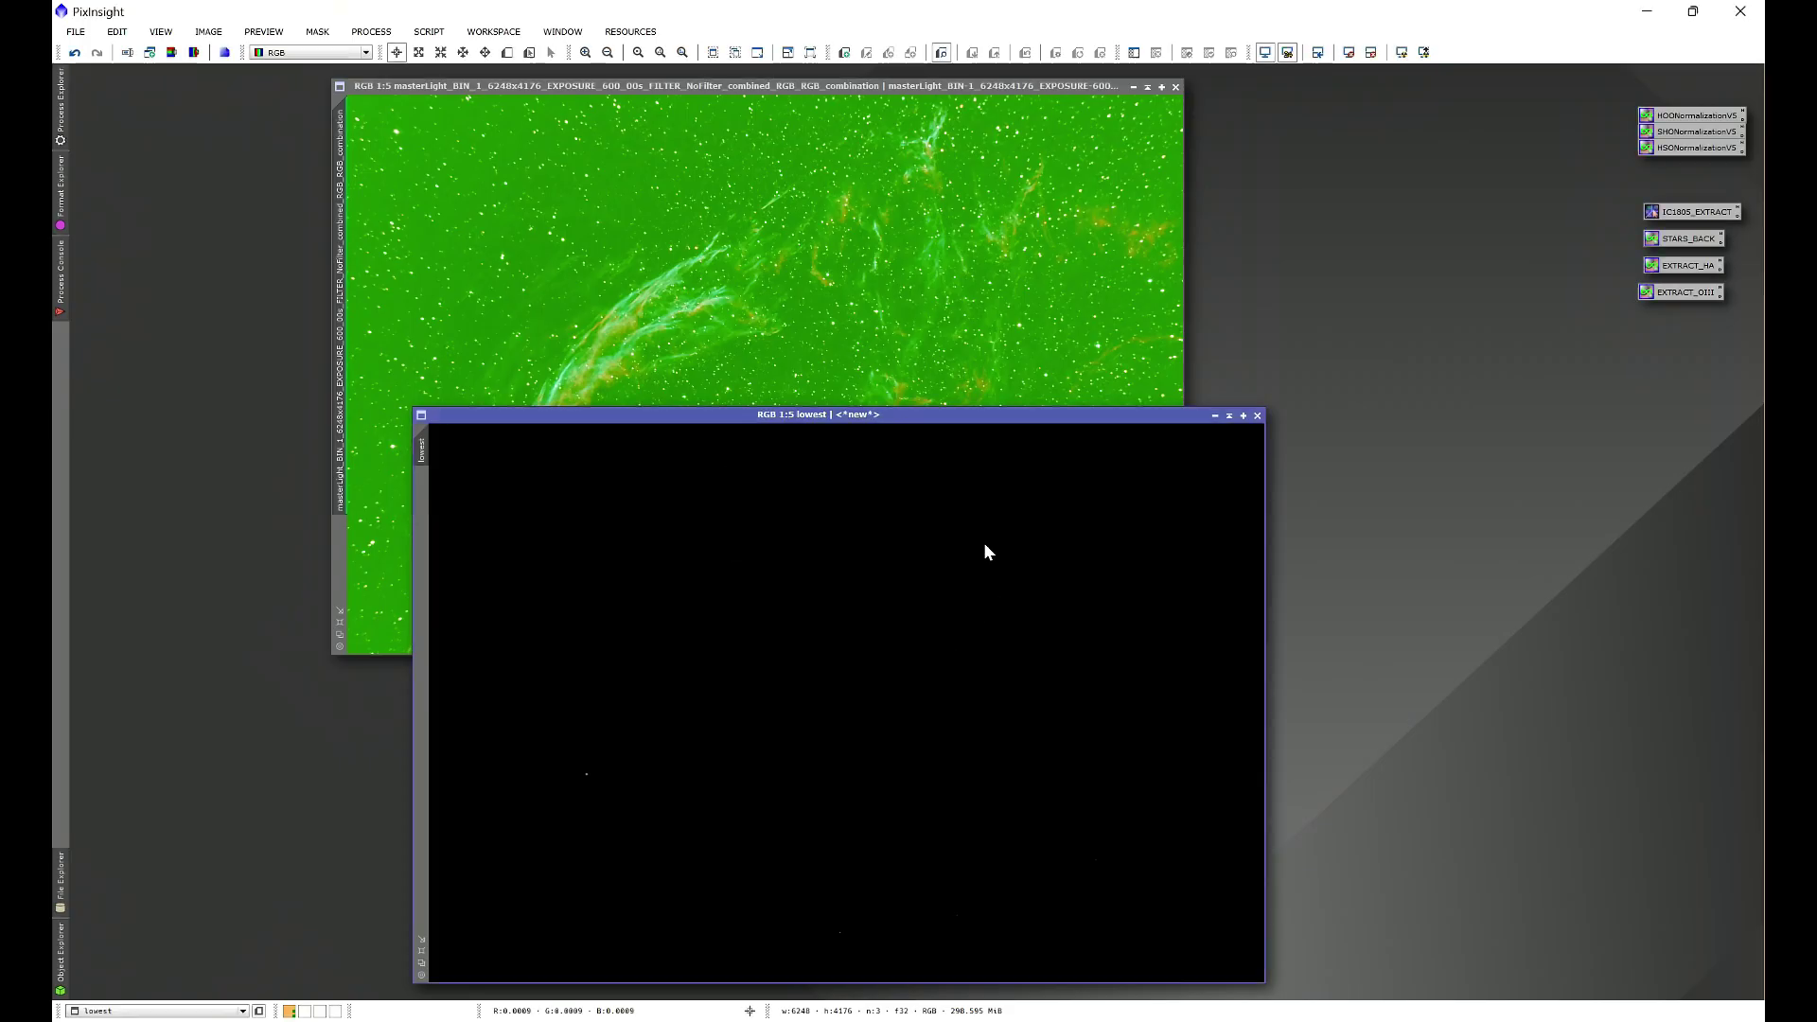
pyautogui.click(1214, 415)
pyautogui.moveTo(866, 702); pyautogui.dragTo(1361, 144)
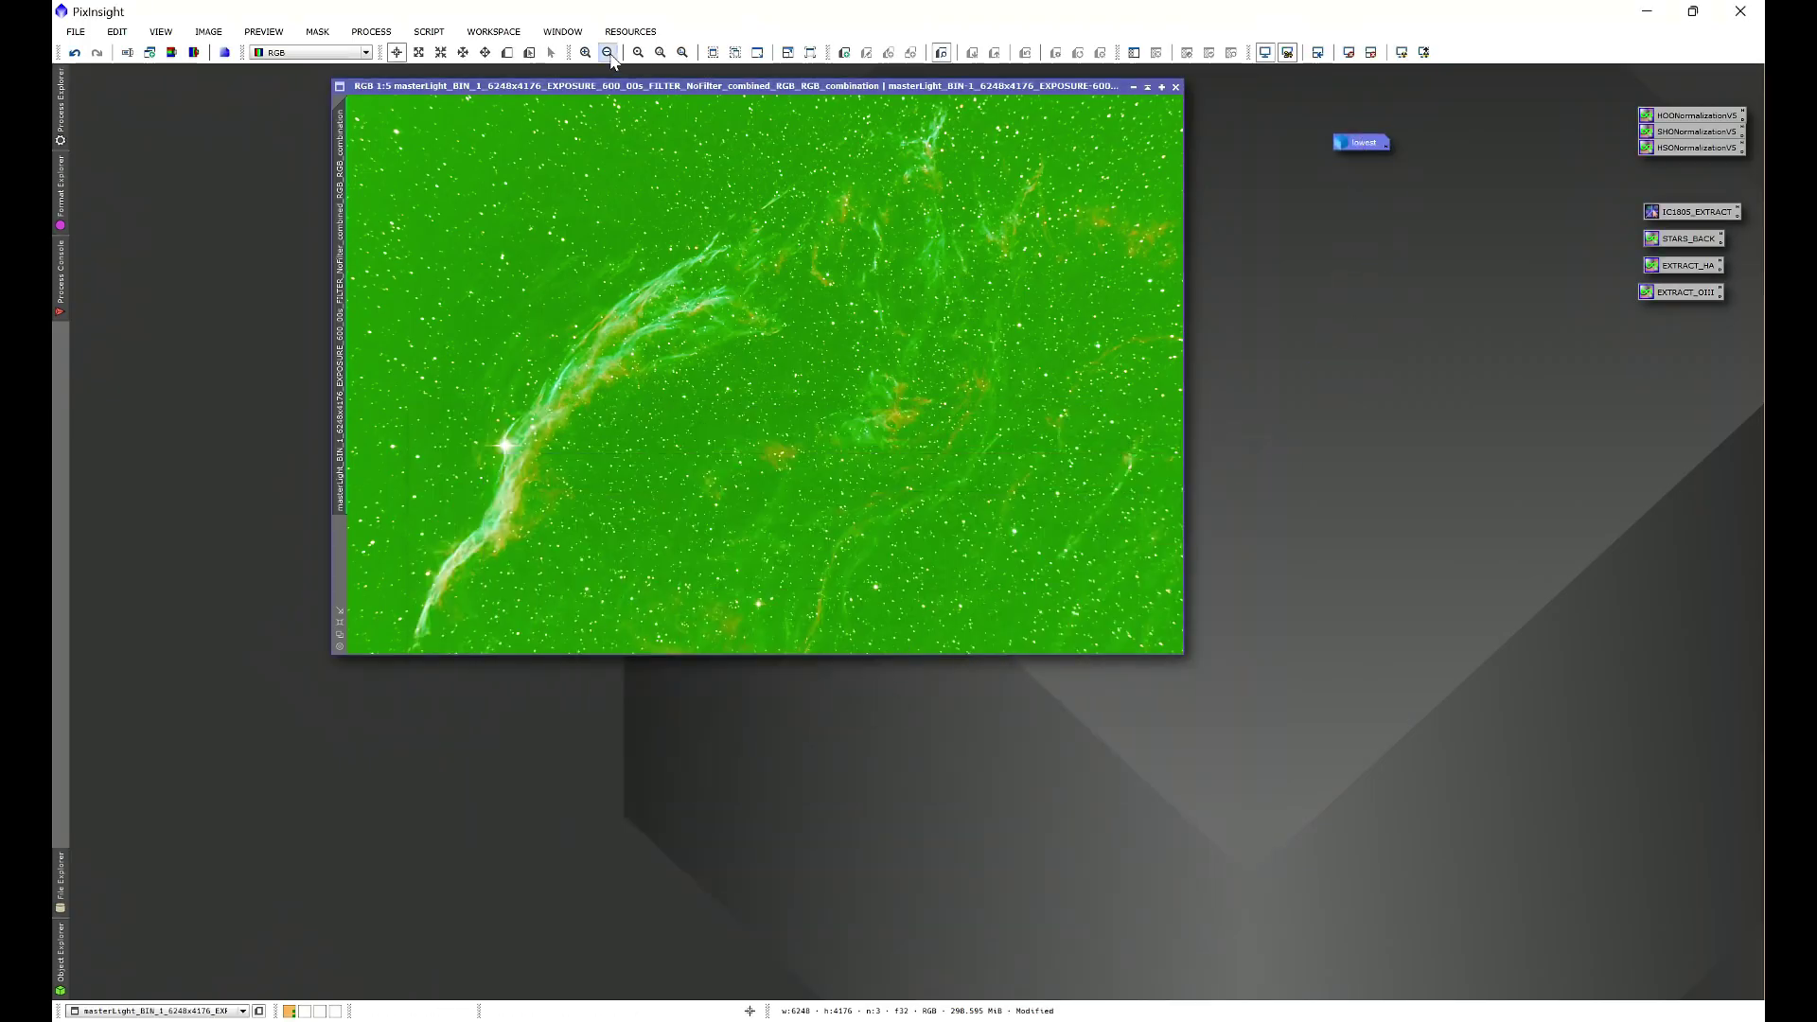
# Run Astro Image Primer on the combined RGB masterLight image with Middle Mean as the reference type.
pyautogui.click(429, 32)
pyautogui.moveTo(453, 146)
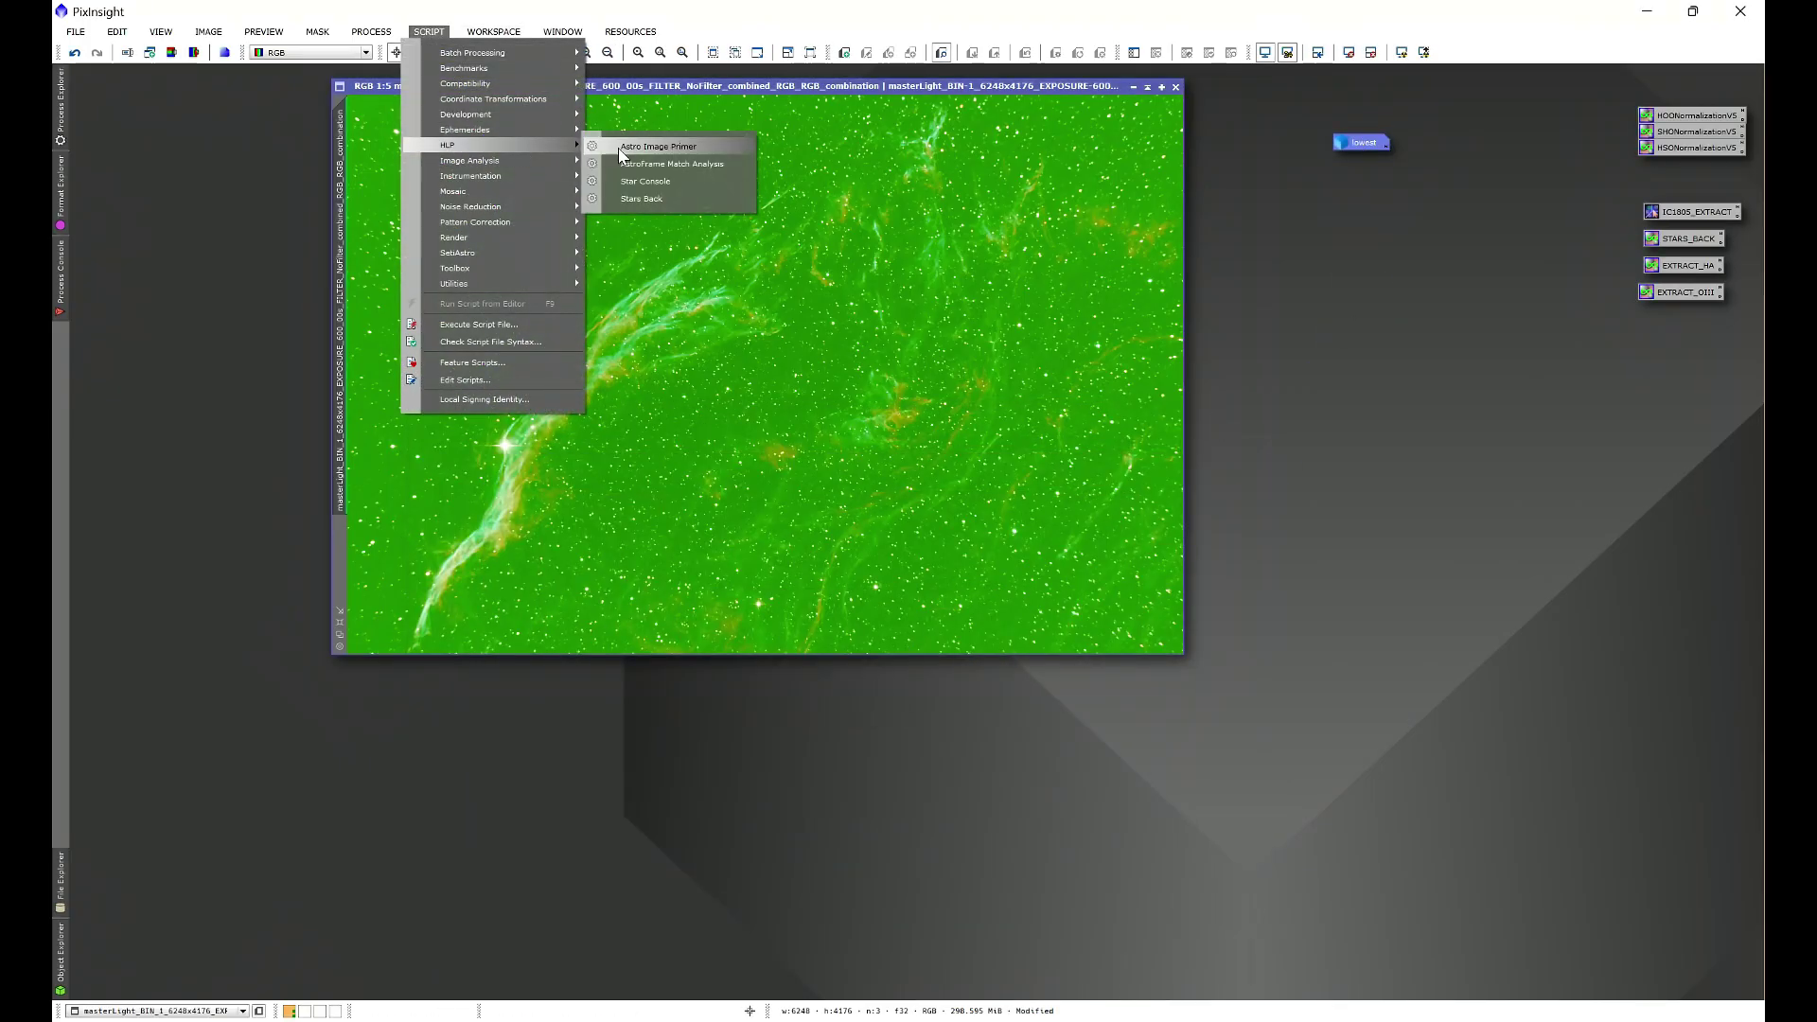
pyautogui.click(658, 147)
pyautogui.click(520, 574)
pyautogui.click(520, 613)
pyautogui.click(511, 721)
pyautogui.click(508, 750)
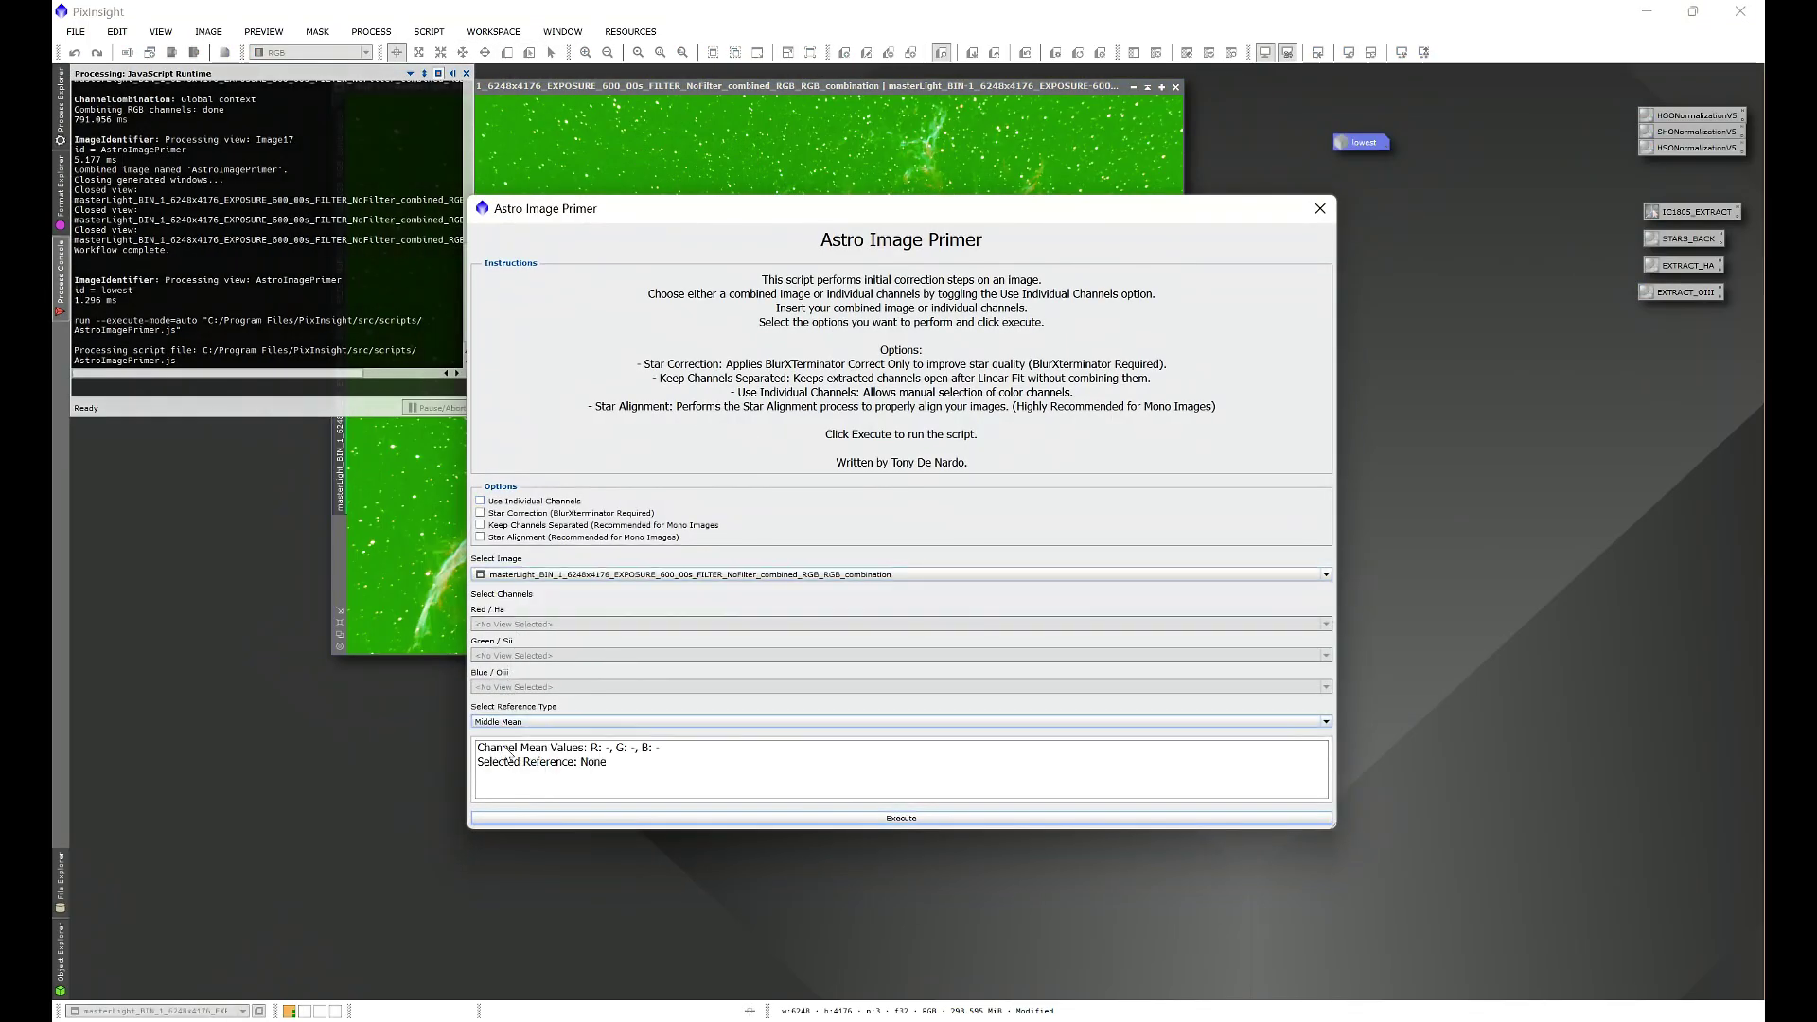
pyautogui.click(781, 819)
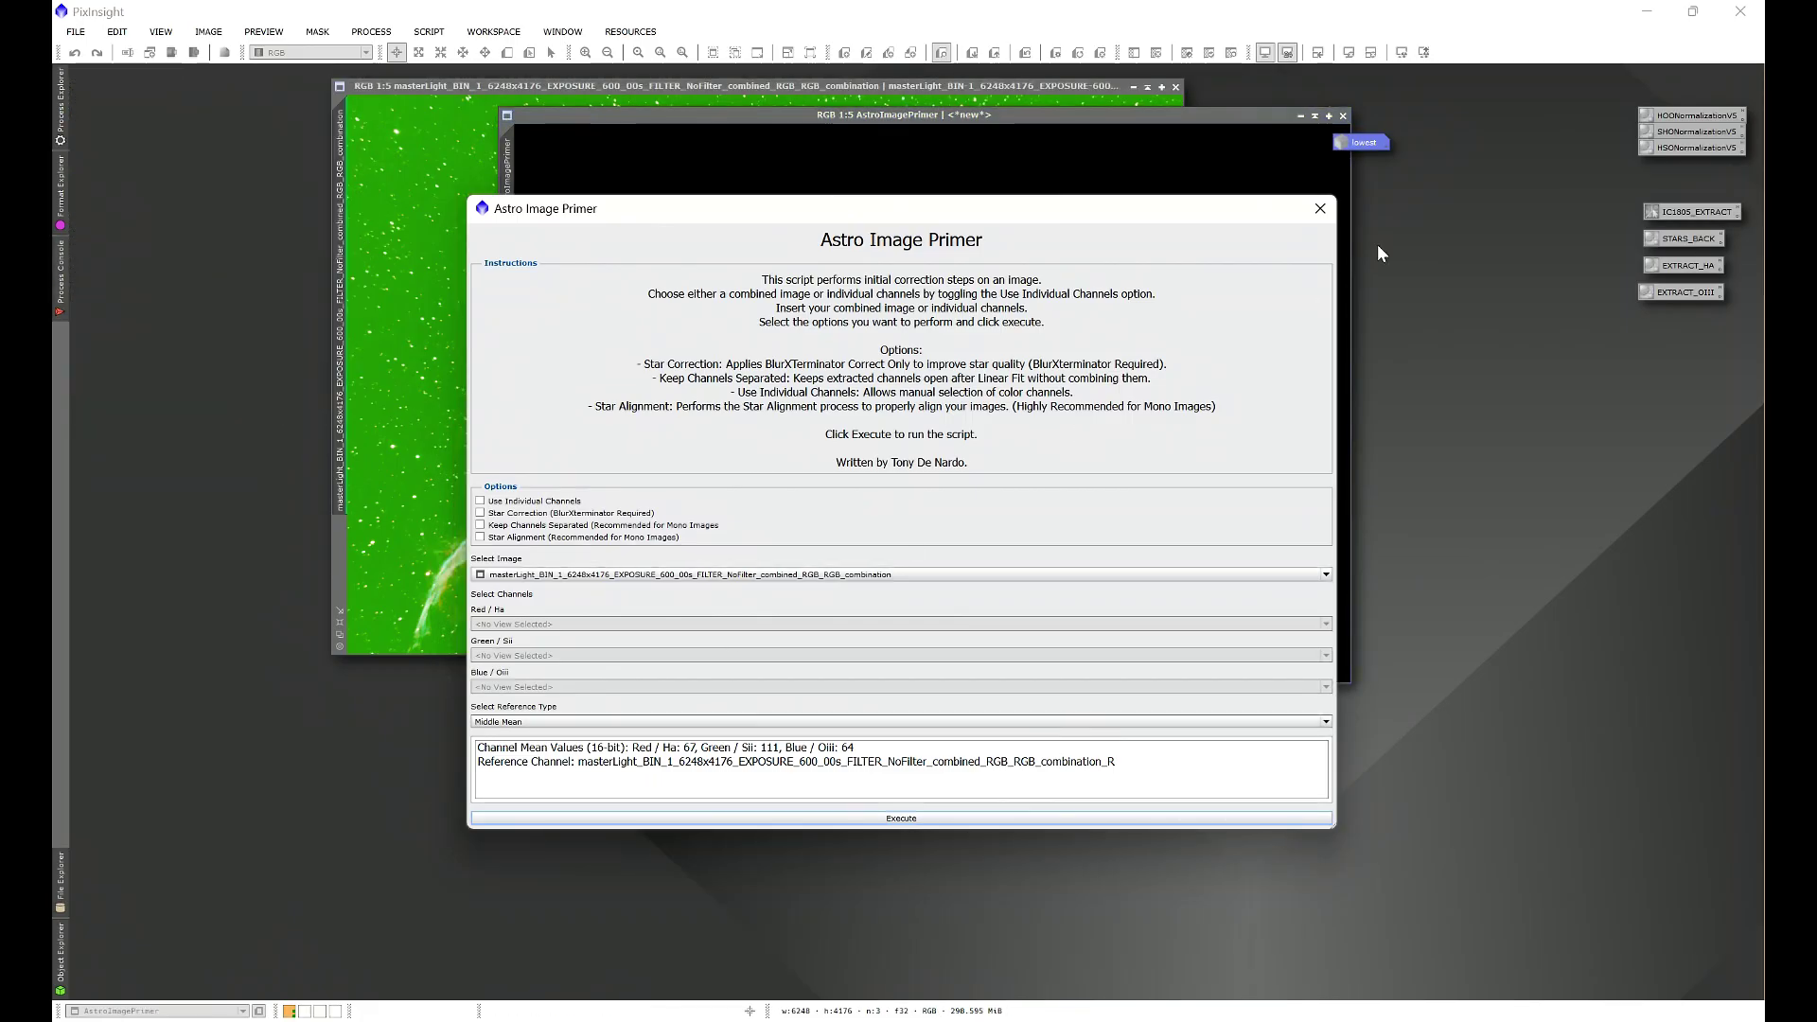
# Close the script, rename the new output image to "middle", and park its icon below the "lowest" icon.
pyautogui.click(1320, 209)
pyautogui.rightClick(1090, 250)
pyautogui.click(1116, 312)
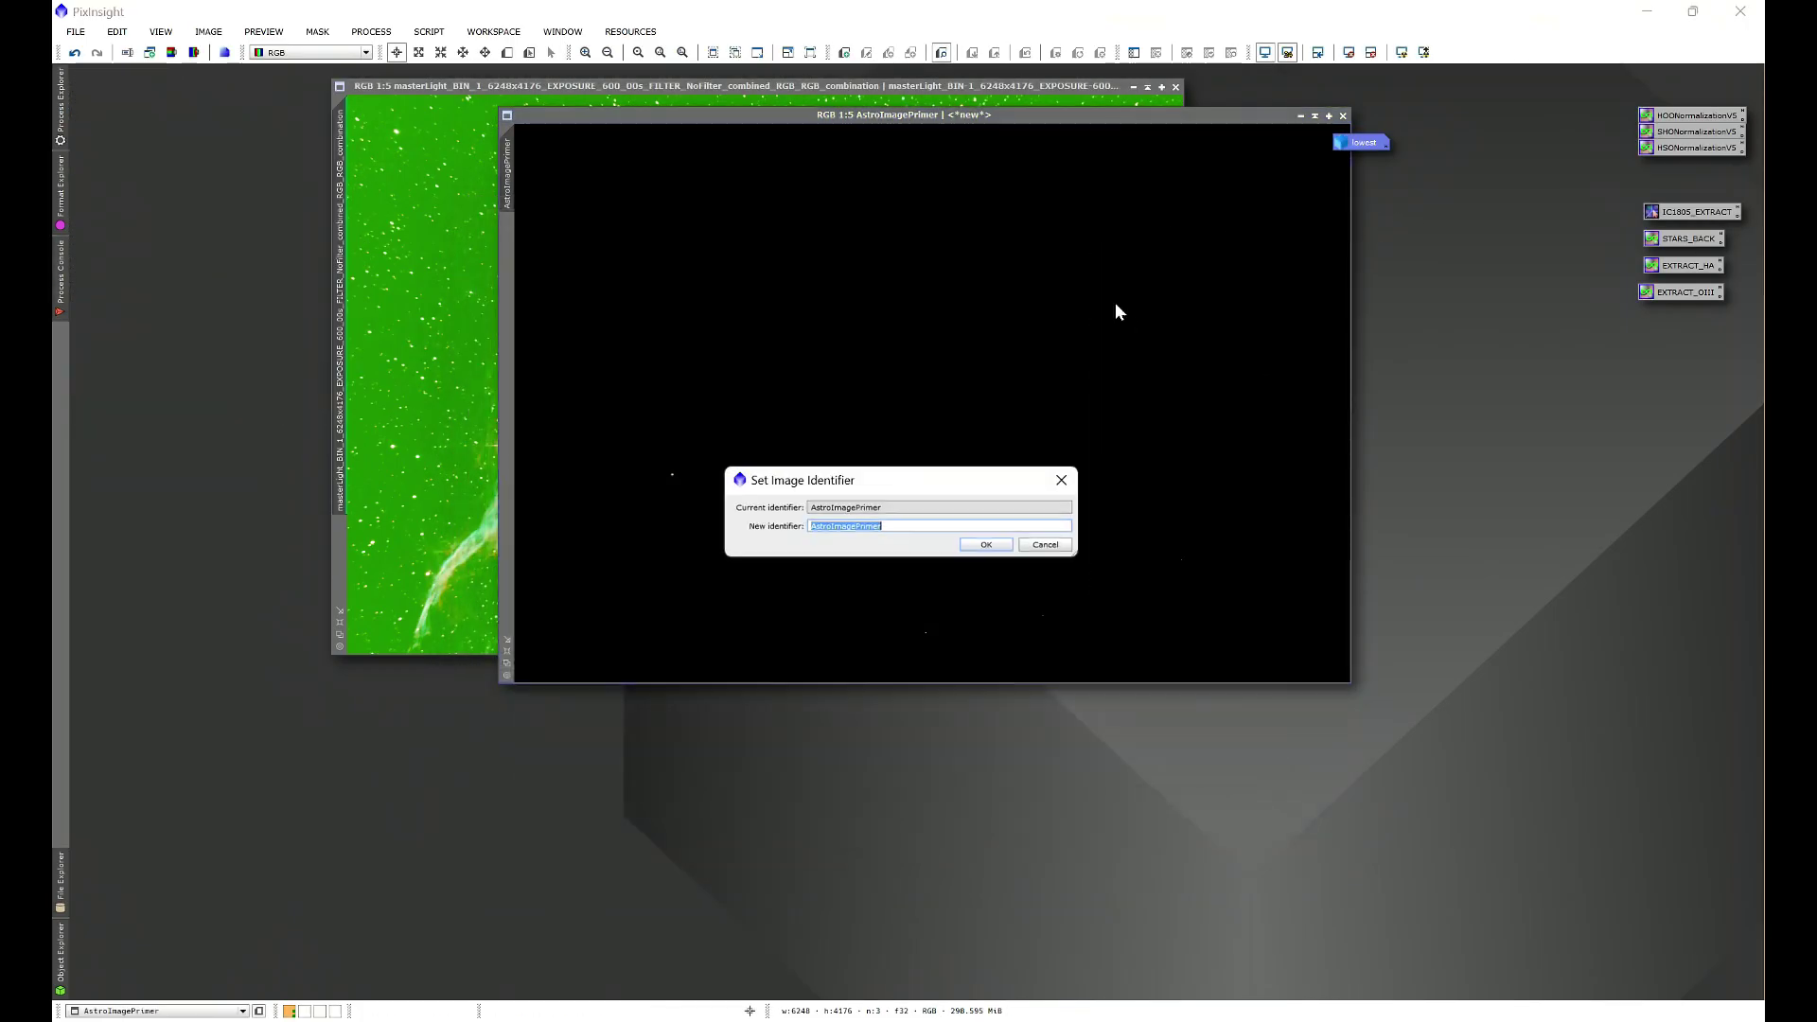
pyautogui.write('middle')
pyautogui.click(1002, 545)
pyautogui.click(1300, 115)
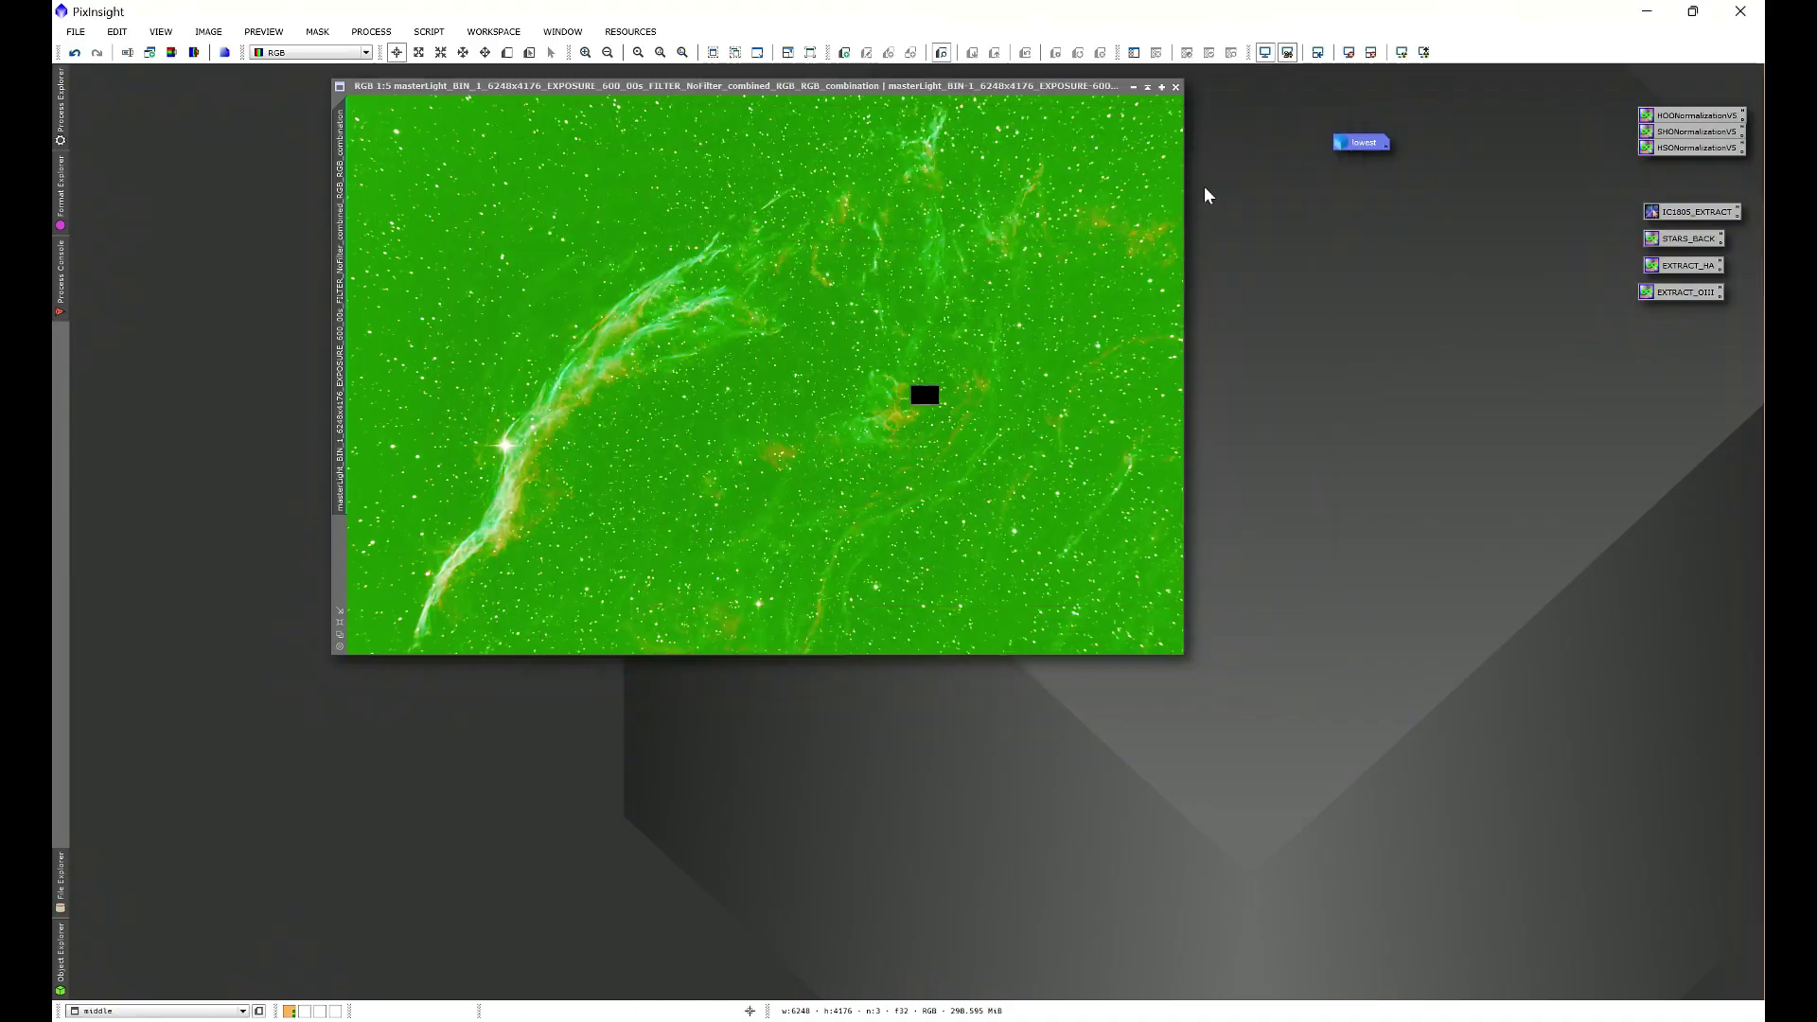
pyautogui.moveTo(938, 405); pyautogui.dragTo(1353, 172)
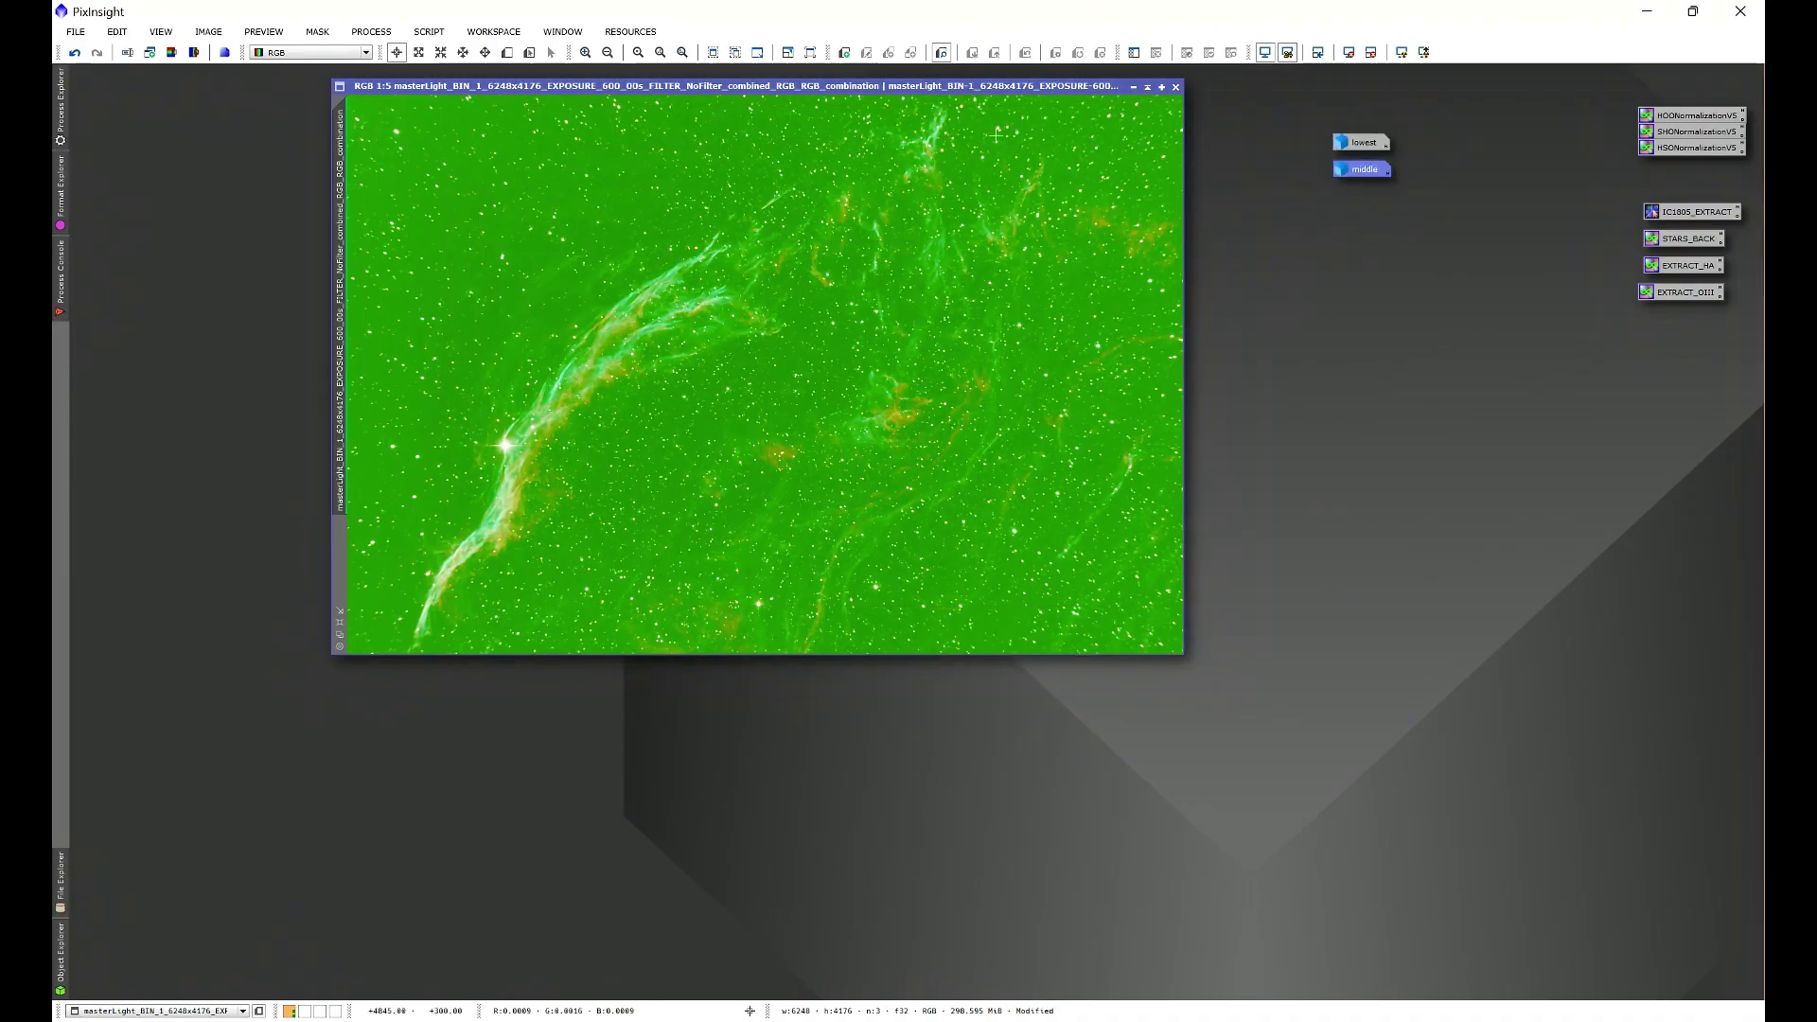
# Run Astro Image Primer on the combined RGB masterLight image using the Highest Mean reference type.
pyautogui.click(428, 31)
pyautogui.moveTo(460, 149)
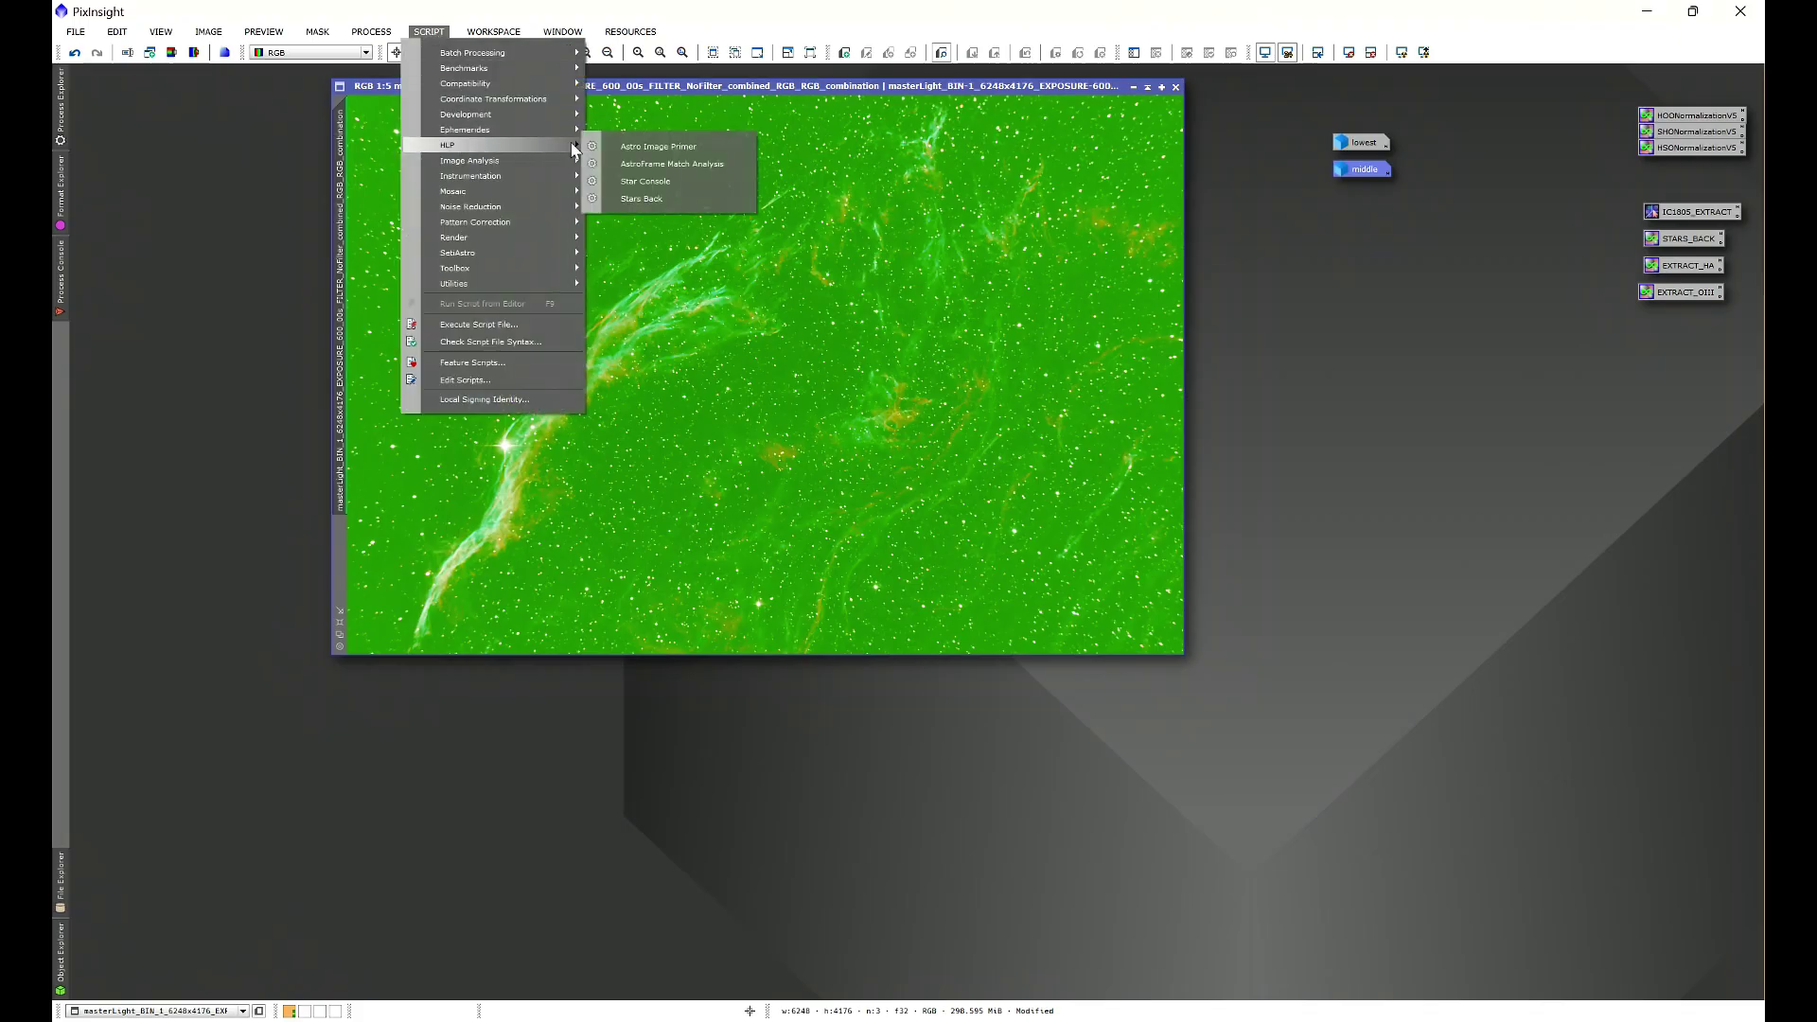
pyautogui.click(629, 142)
pyautogui.click(517, 574)
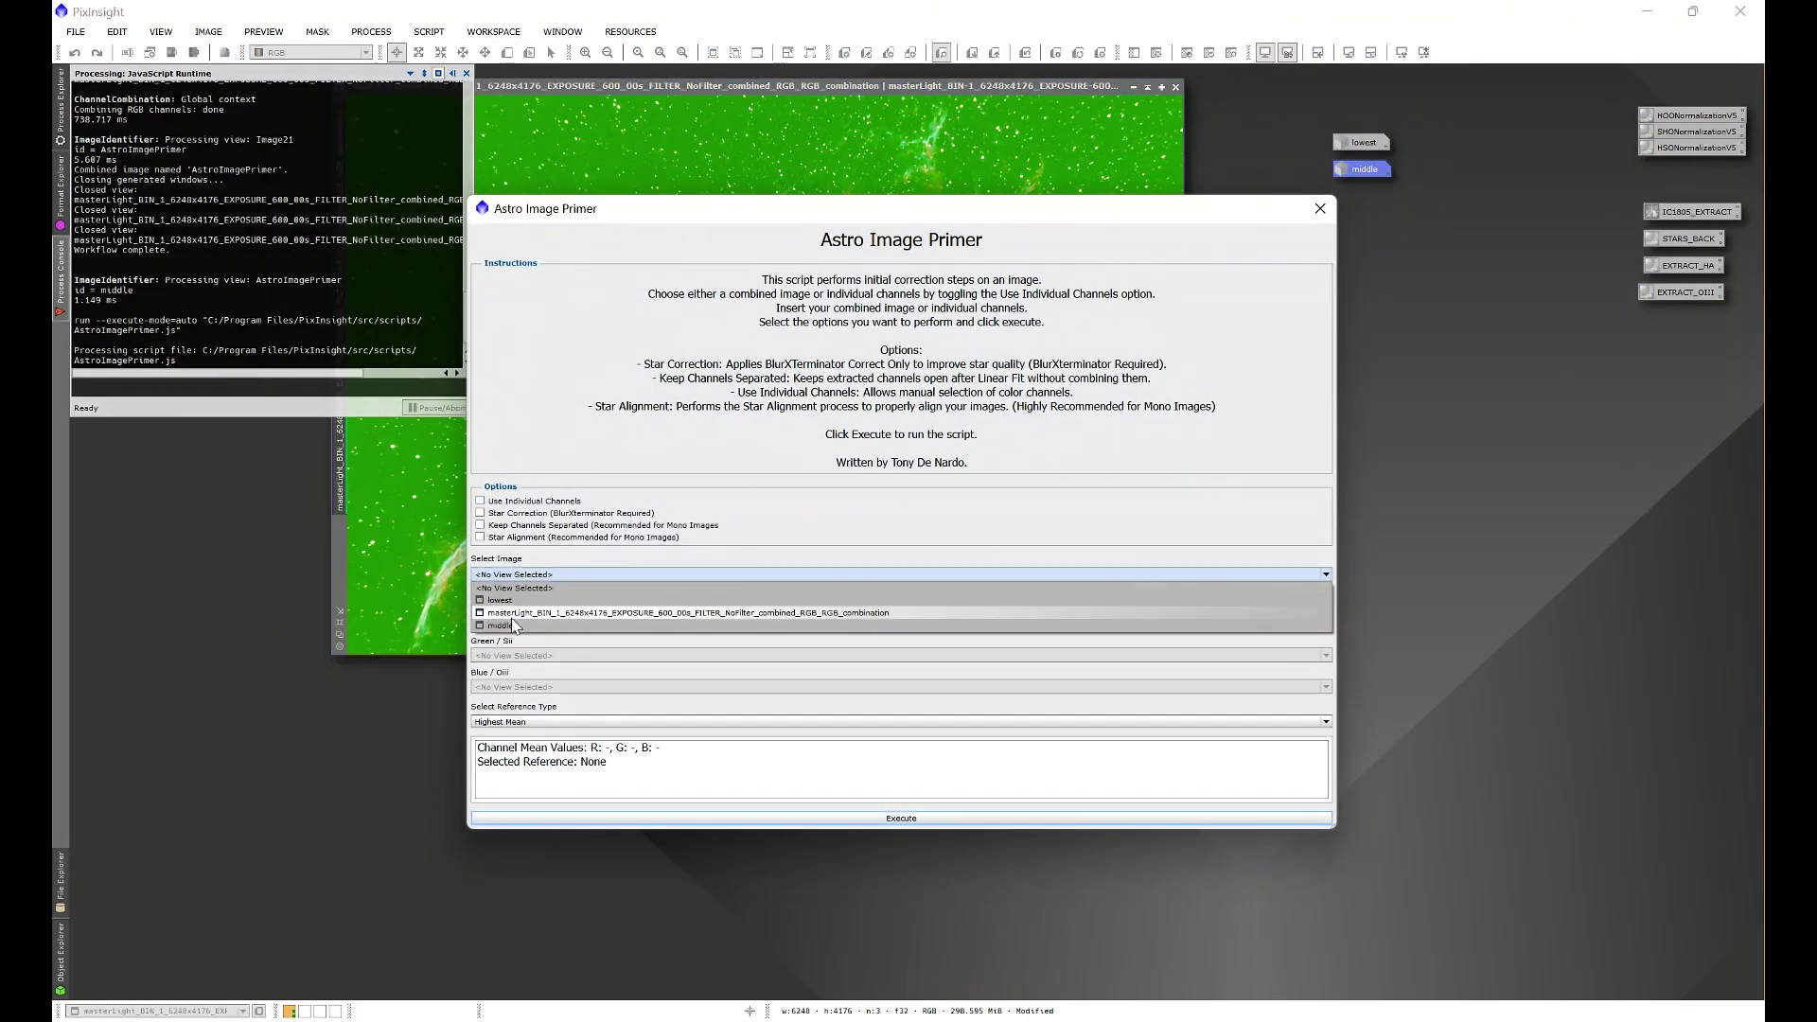
pyautogui.click(518, 624)
pyautogui.click(527, 722)
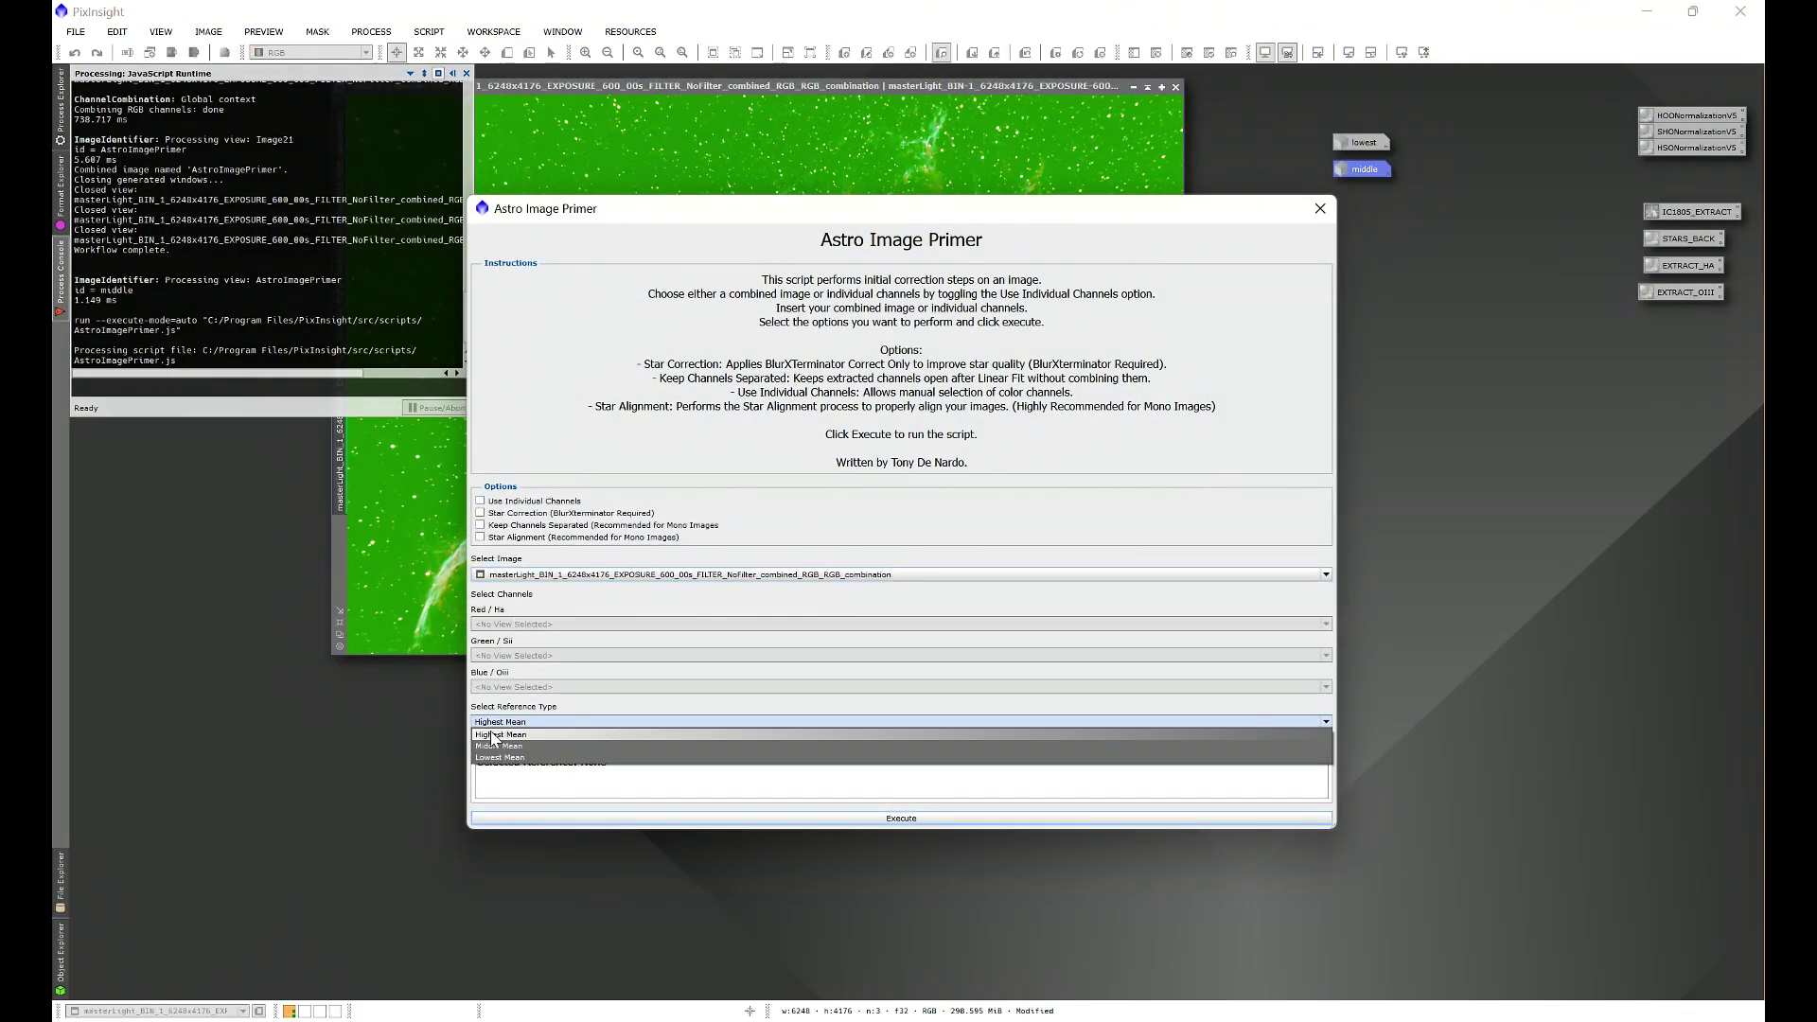
pyautogui.click(500, 734)
pyautogui.click(738, 817)
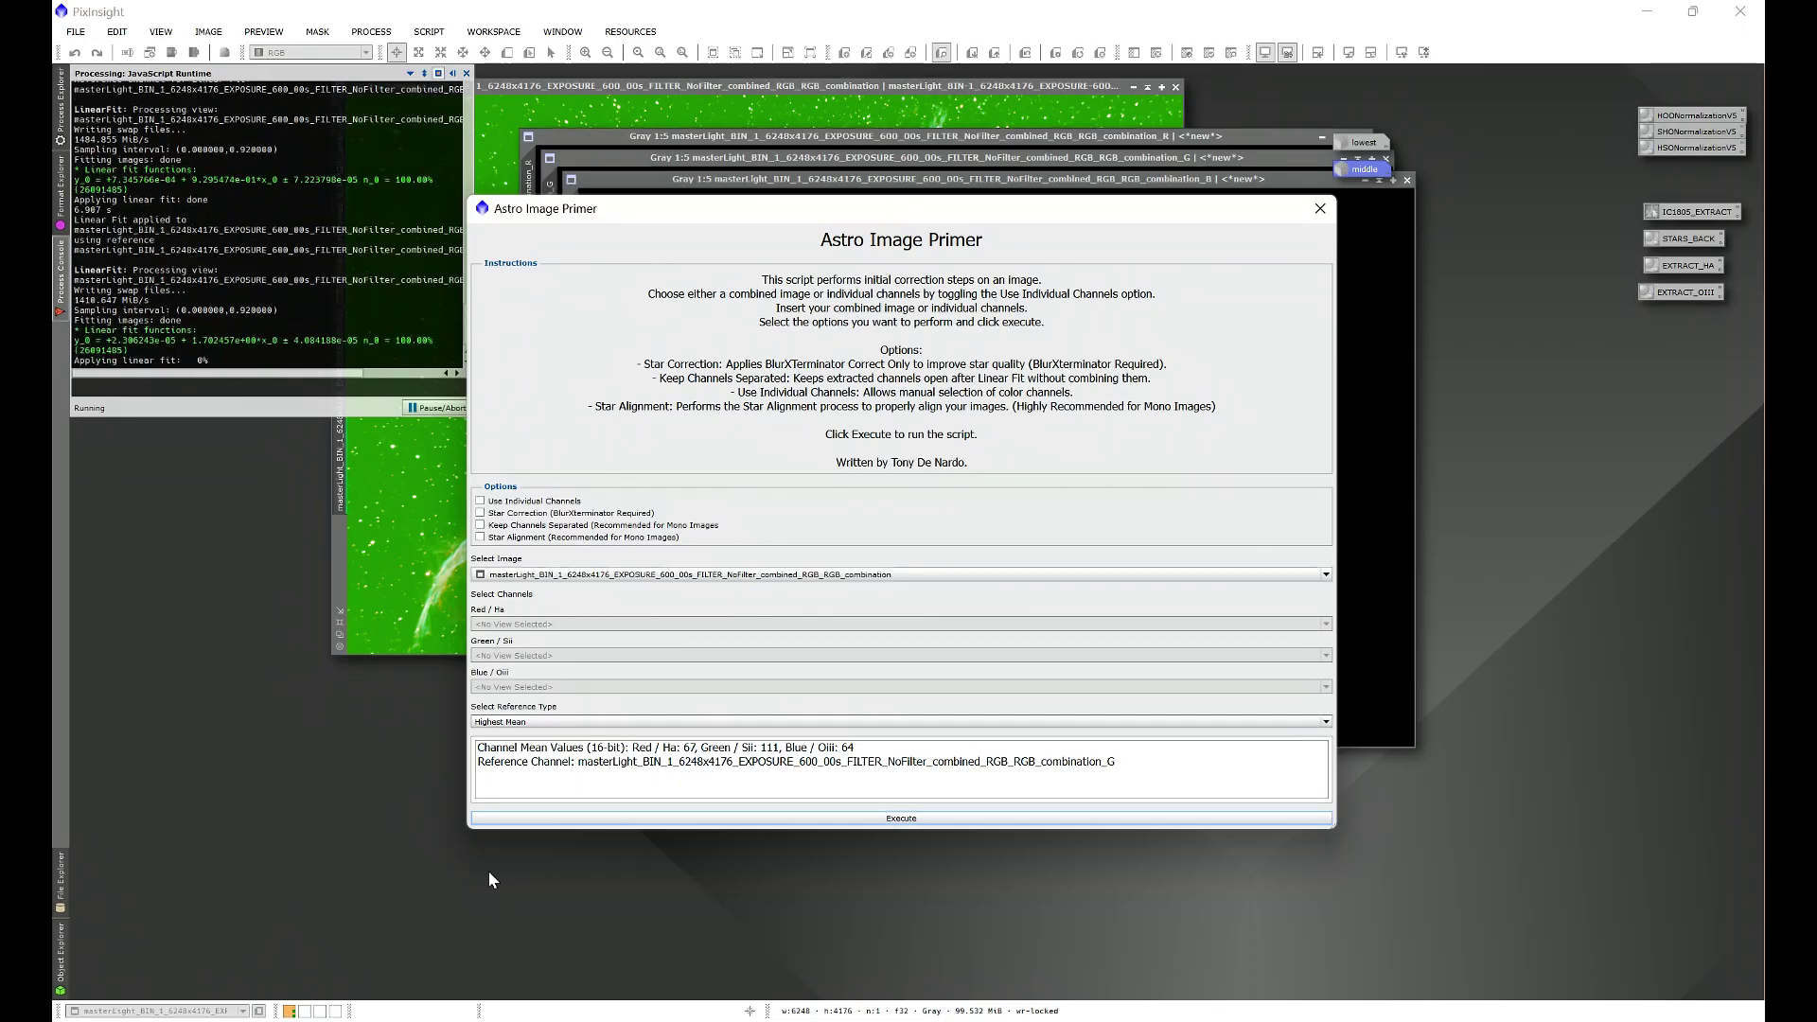
# Close the script and rename the new output image to "highest".
pyautogui.click(1320, 208)
pyautogui.rightClick(1047, 385)
pyautogui.click(1103, 436)
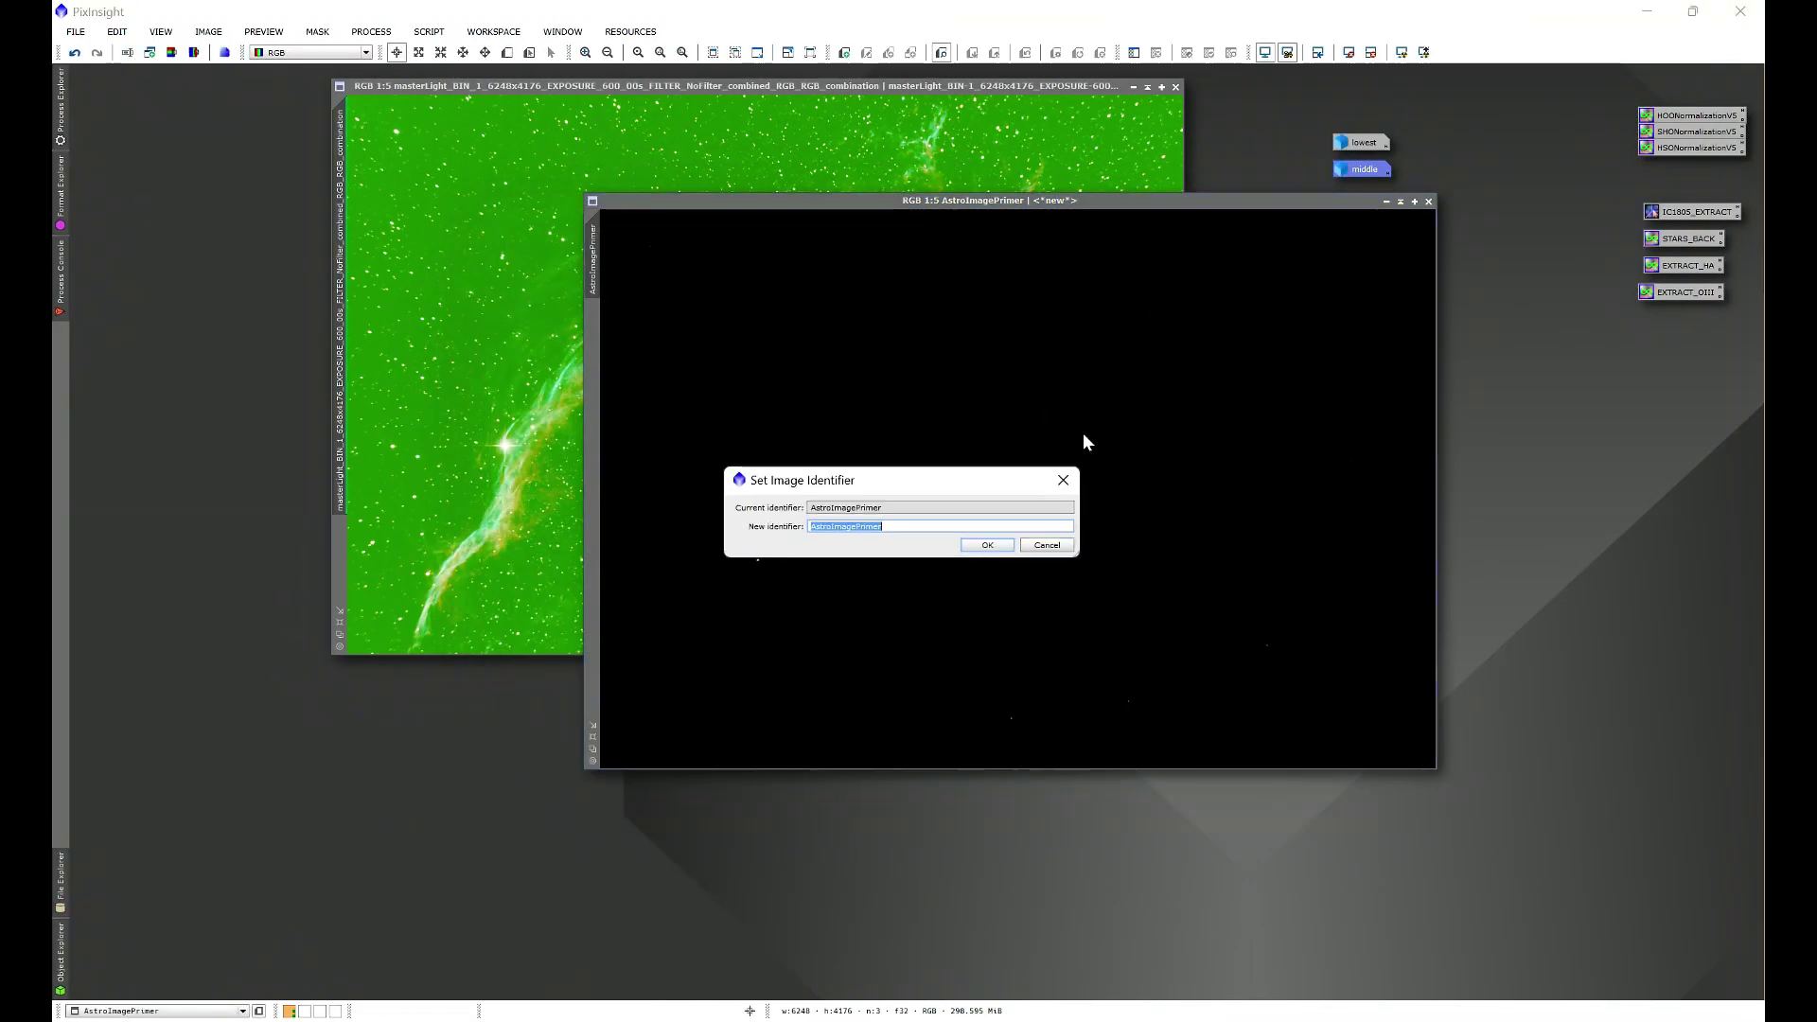
pyautogui.write('highest')
pyautogui.click(987, 545)
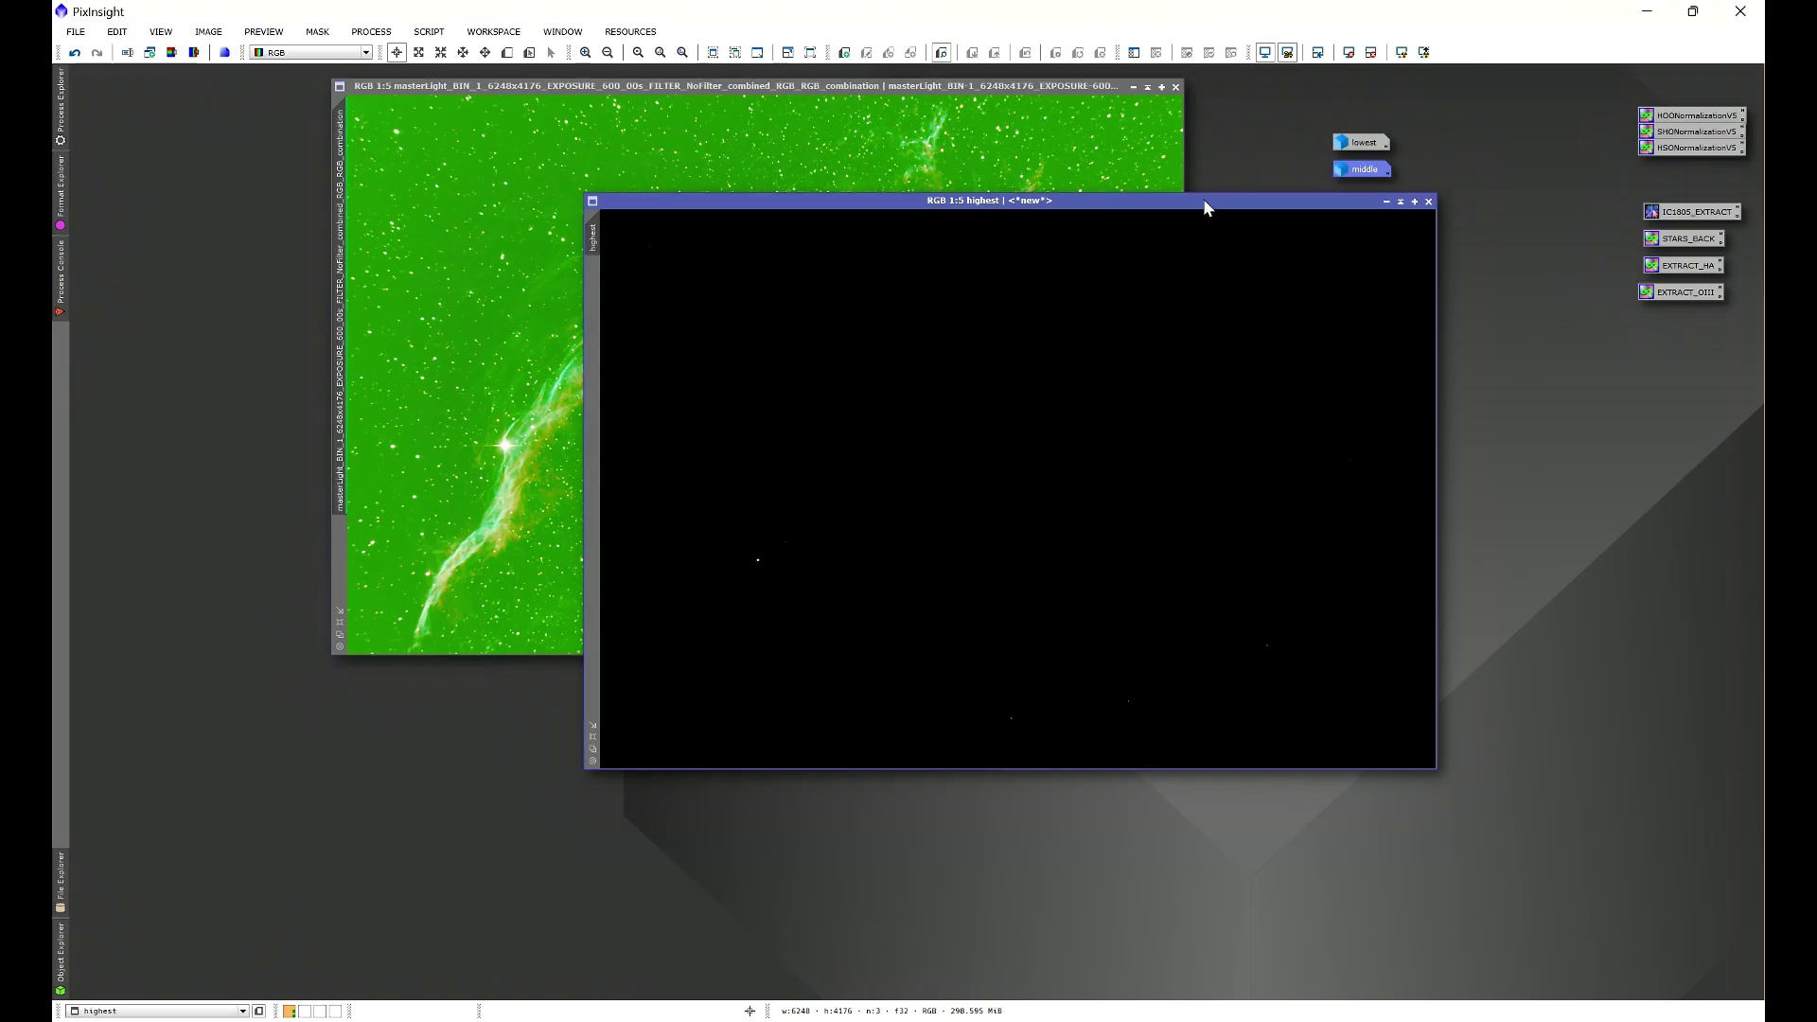
# Auto-stretch the display of the highest, middle and lowest images and lay their windows out in a row for comparison.
pyautogui.hotkey('ctrl', 'a')
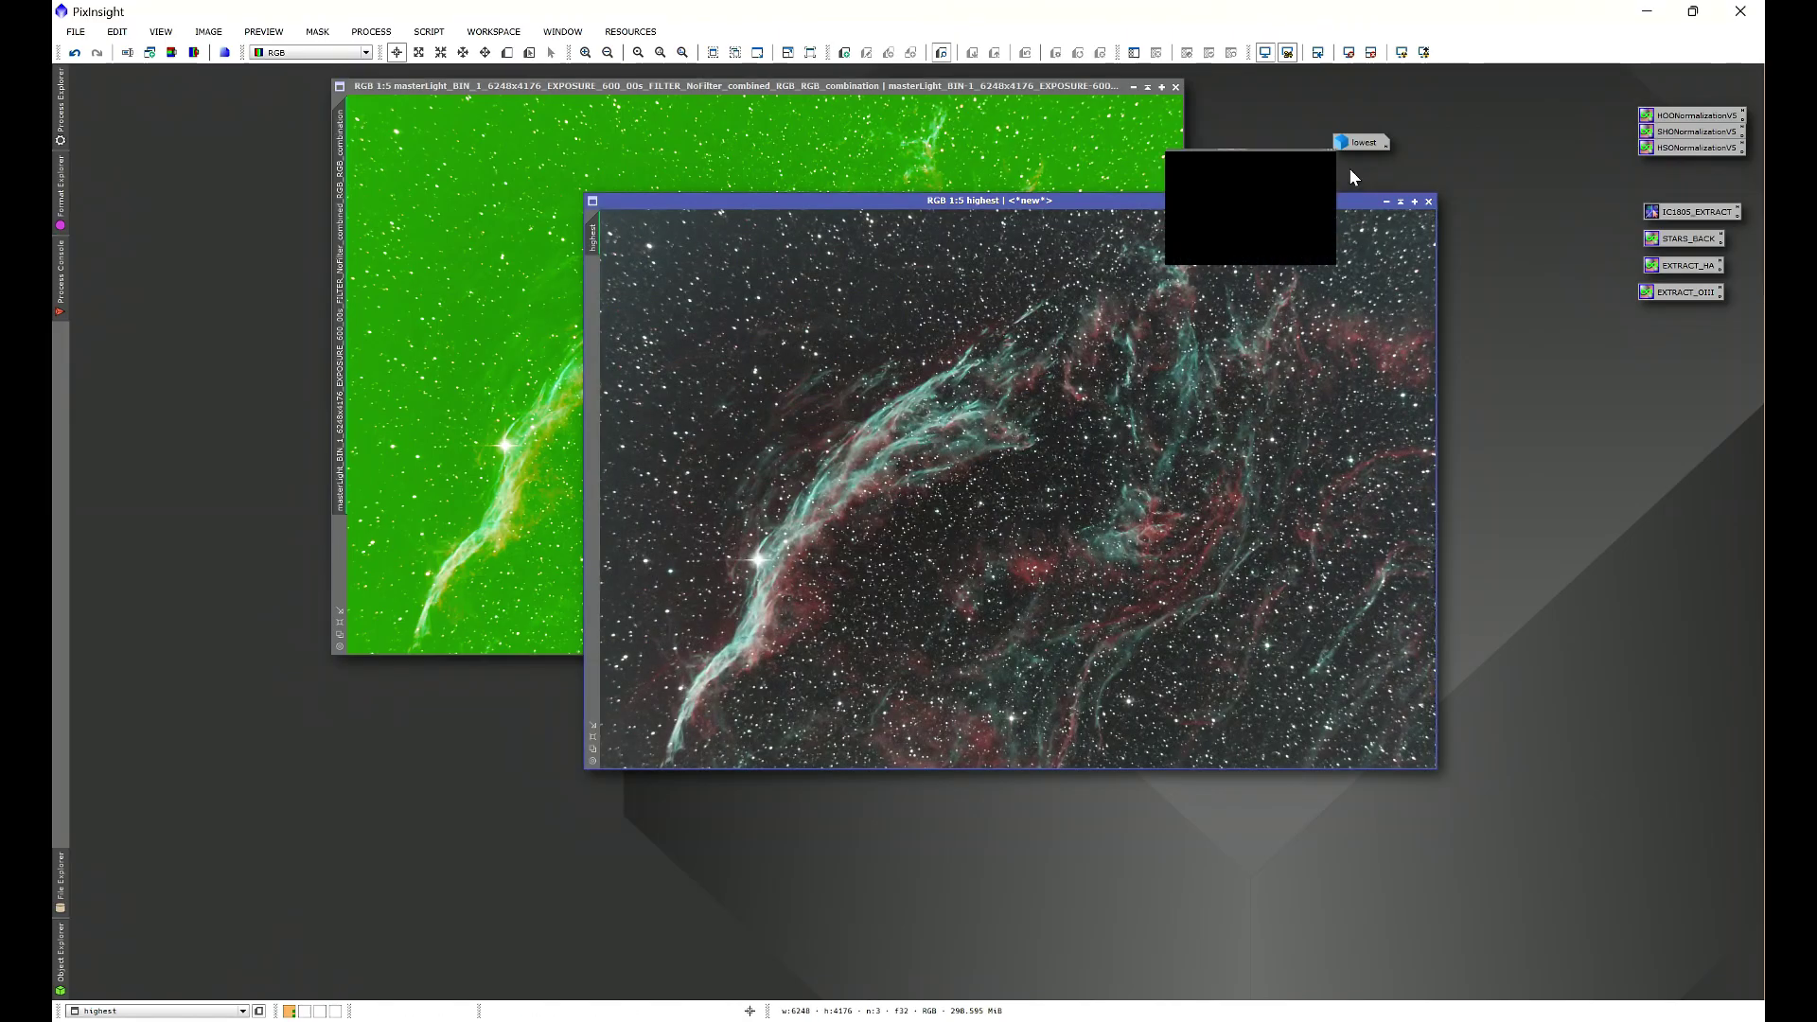
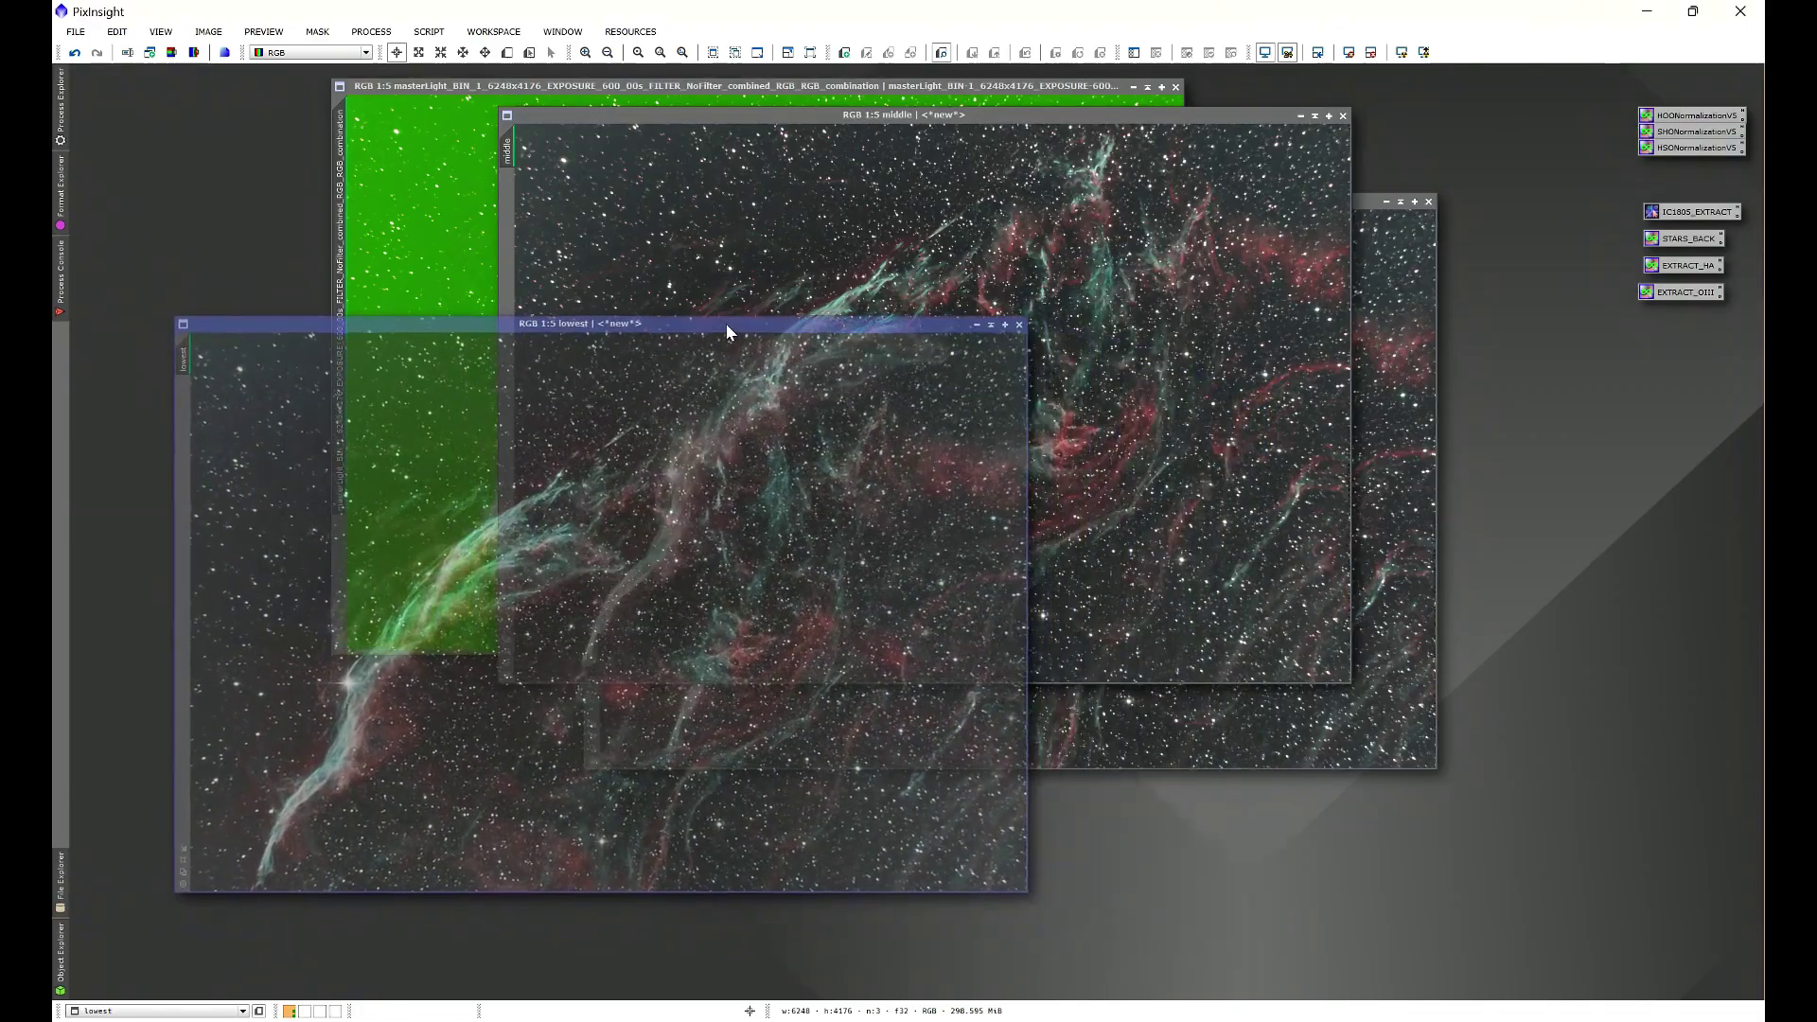
pyautogui.moveTo(803, 112); pyautogui.dragTo(1043, 287)
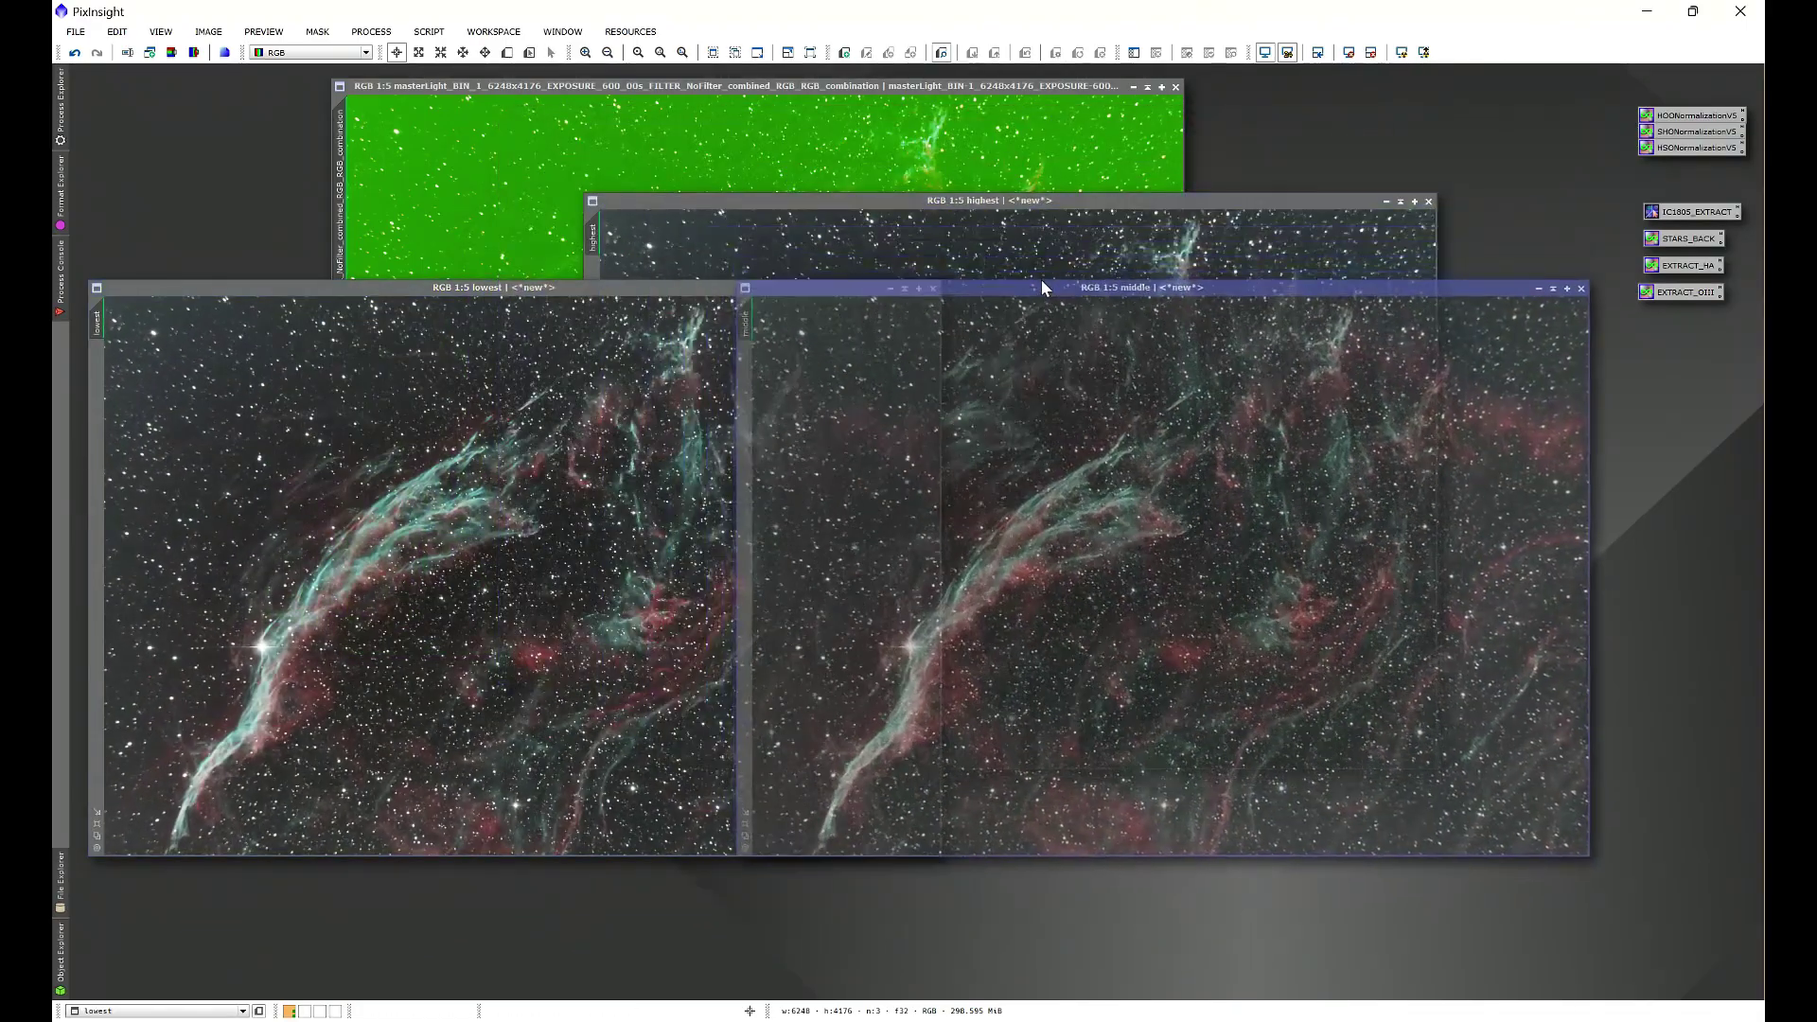
pyautogui.moveTo(974, 204); pyautogui.dragTo(1457, 287)
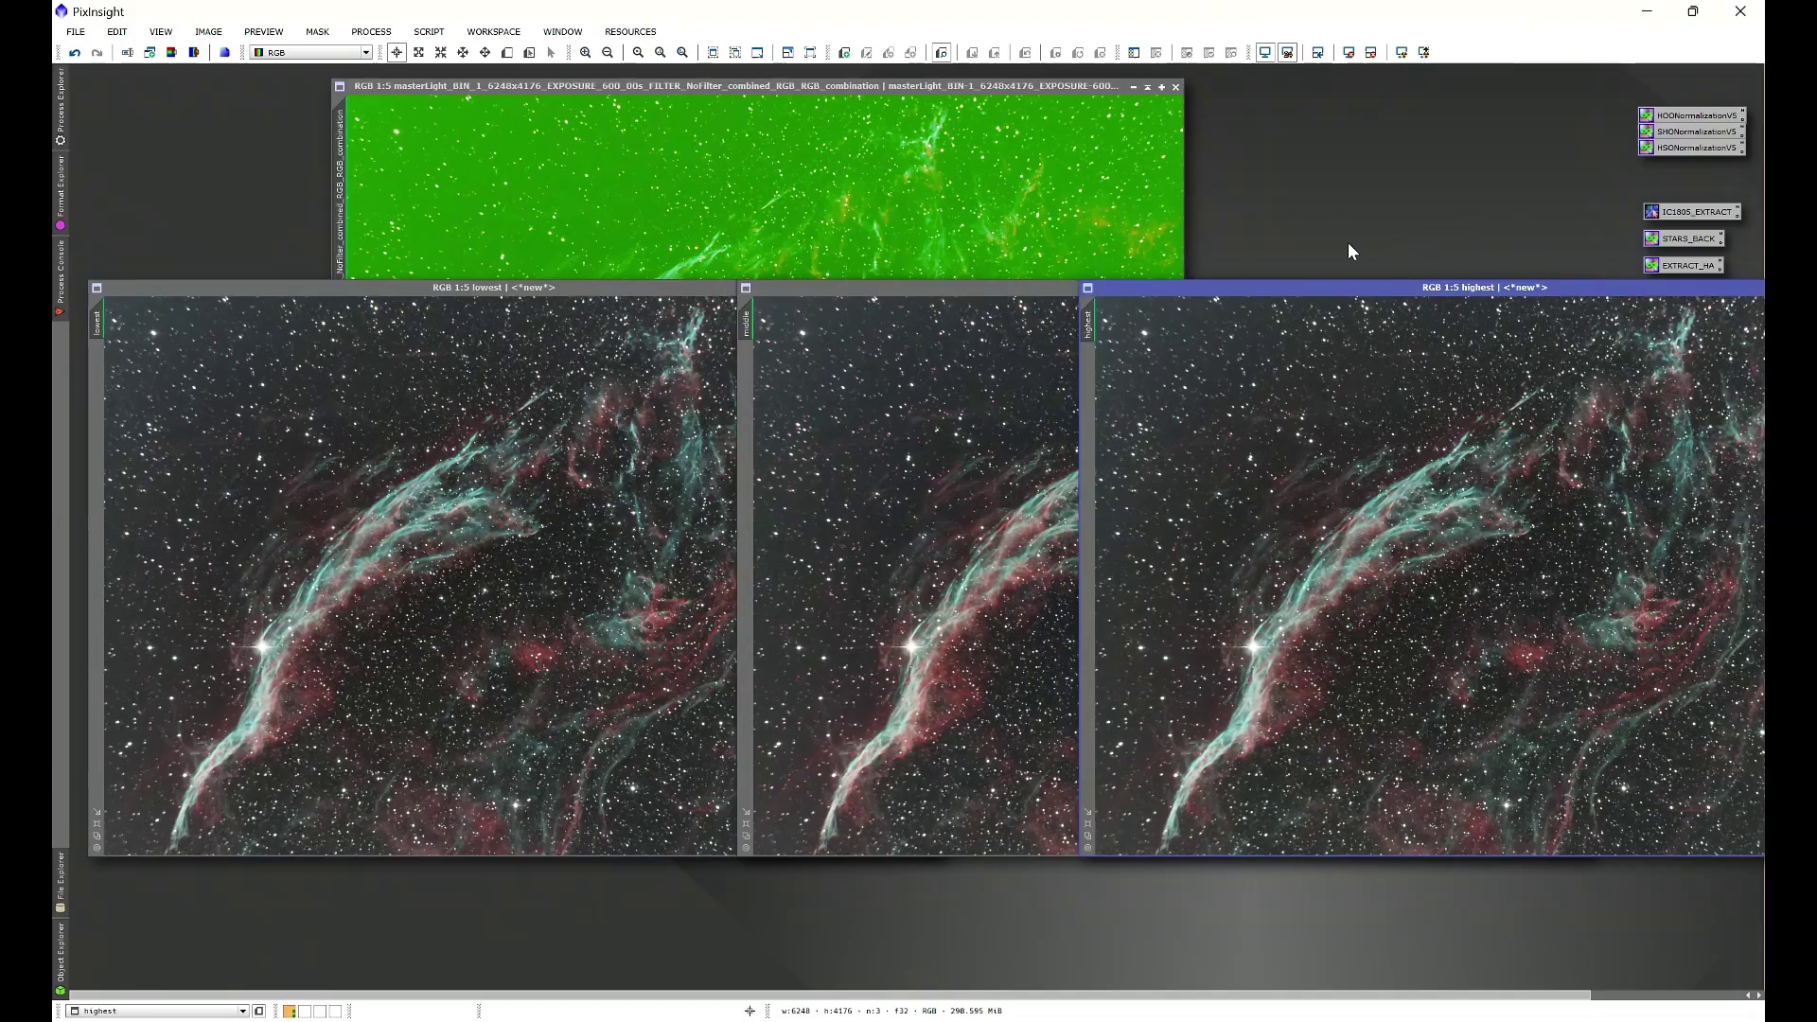
pyautogui.moveTo(1429, 285); pyautogui.dragTo(918, 294)
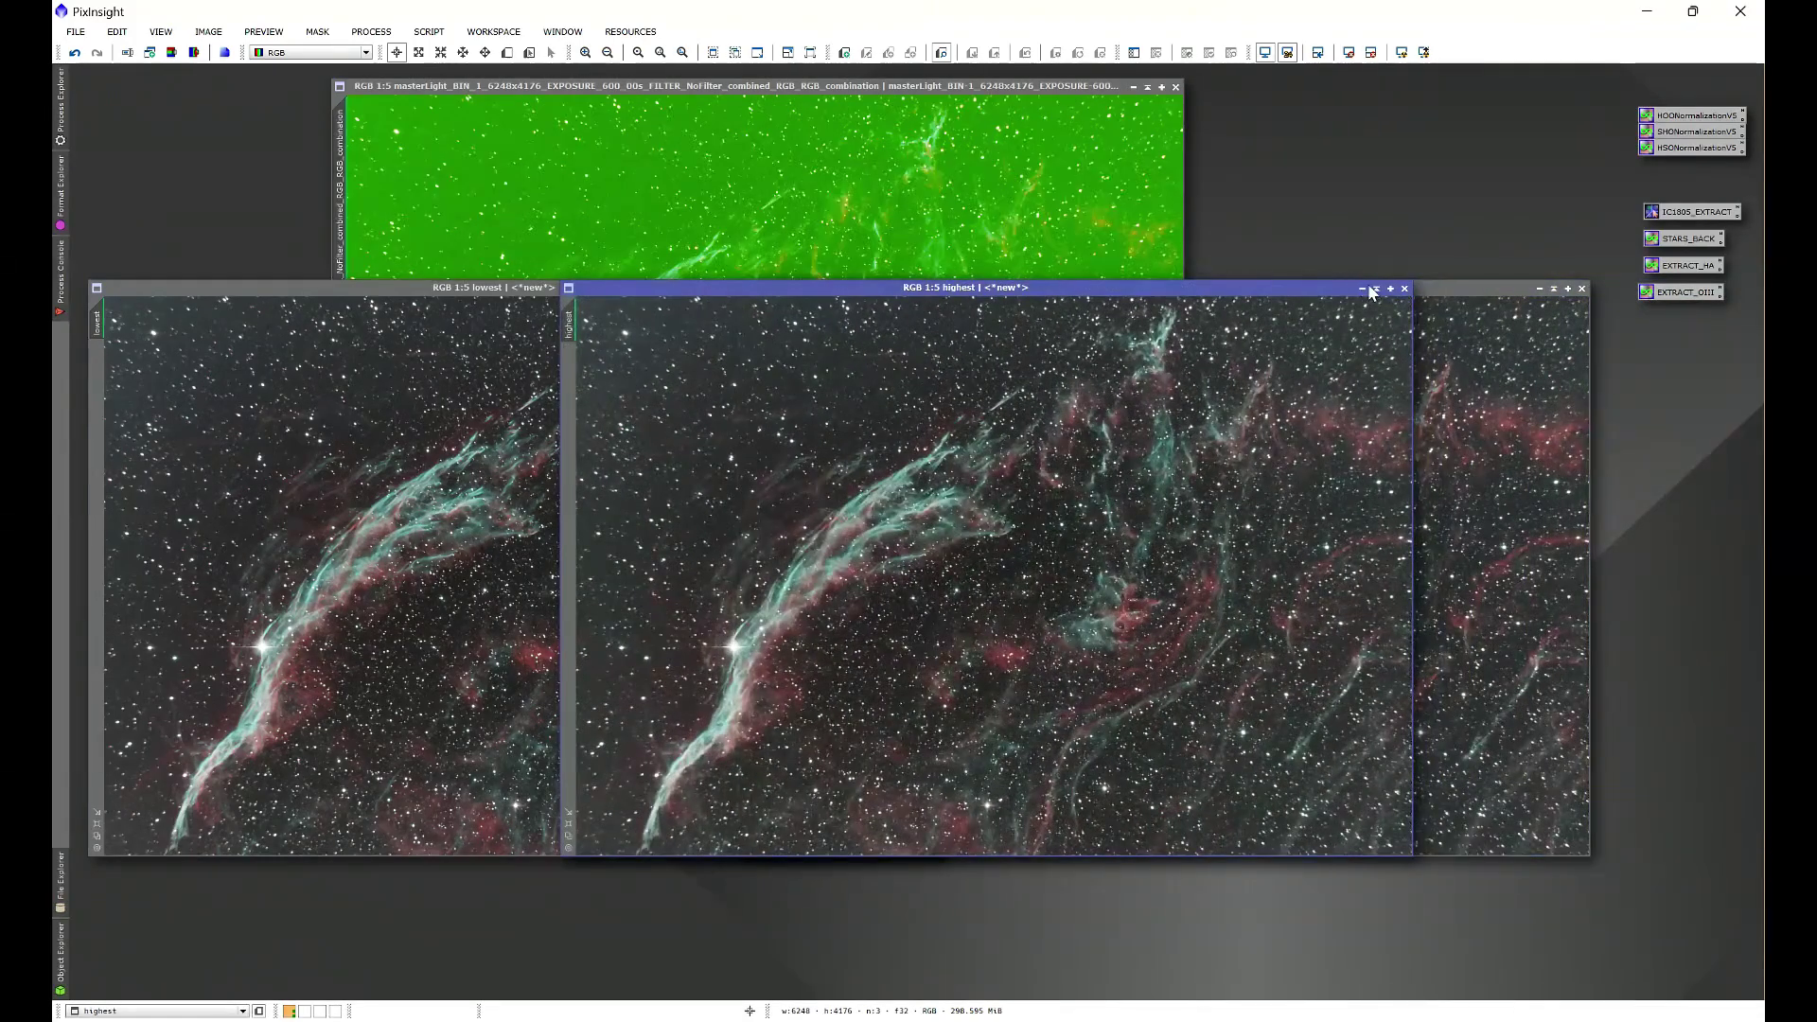
# Iconize the highest, middle, lowest and masterLight images and line up the three result icons beneath the masterLight icon.
pyautogui.click(1371, 287)
pyautogui.moveTo(1022, 575); pyautogui.dragTo(1317, 202)
pyautogui.click(1537, 287)
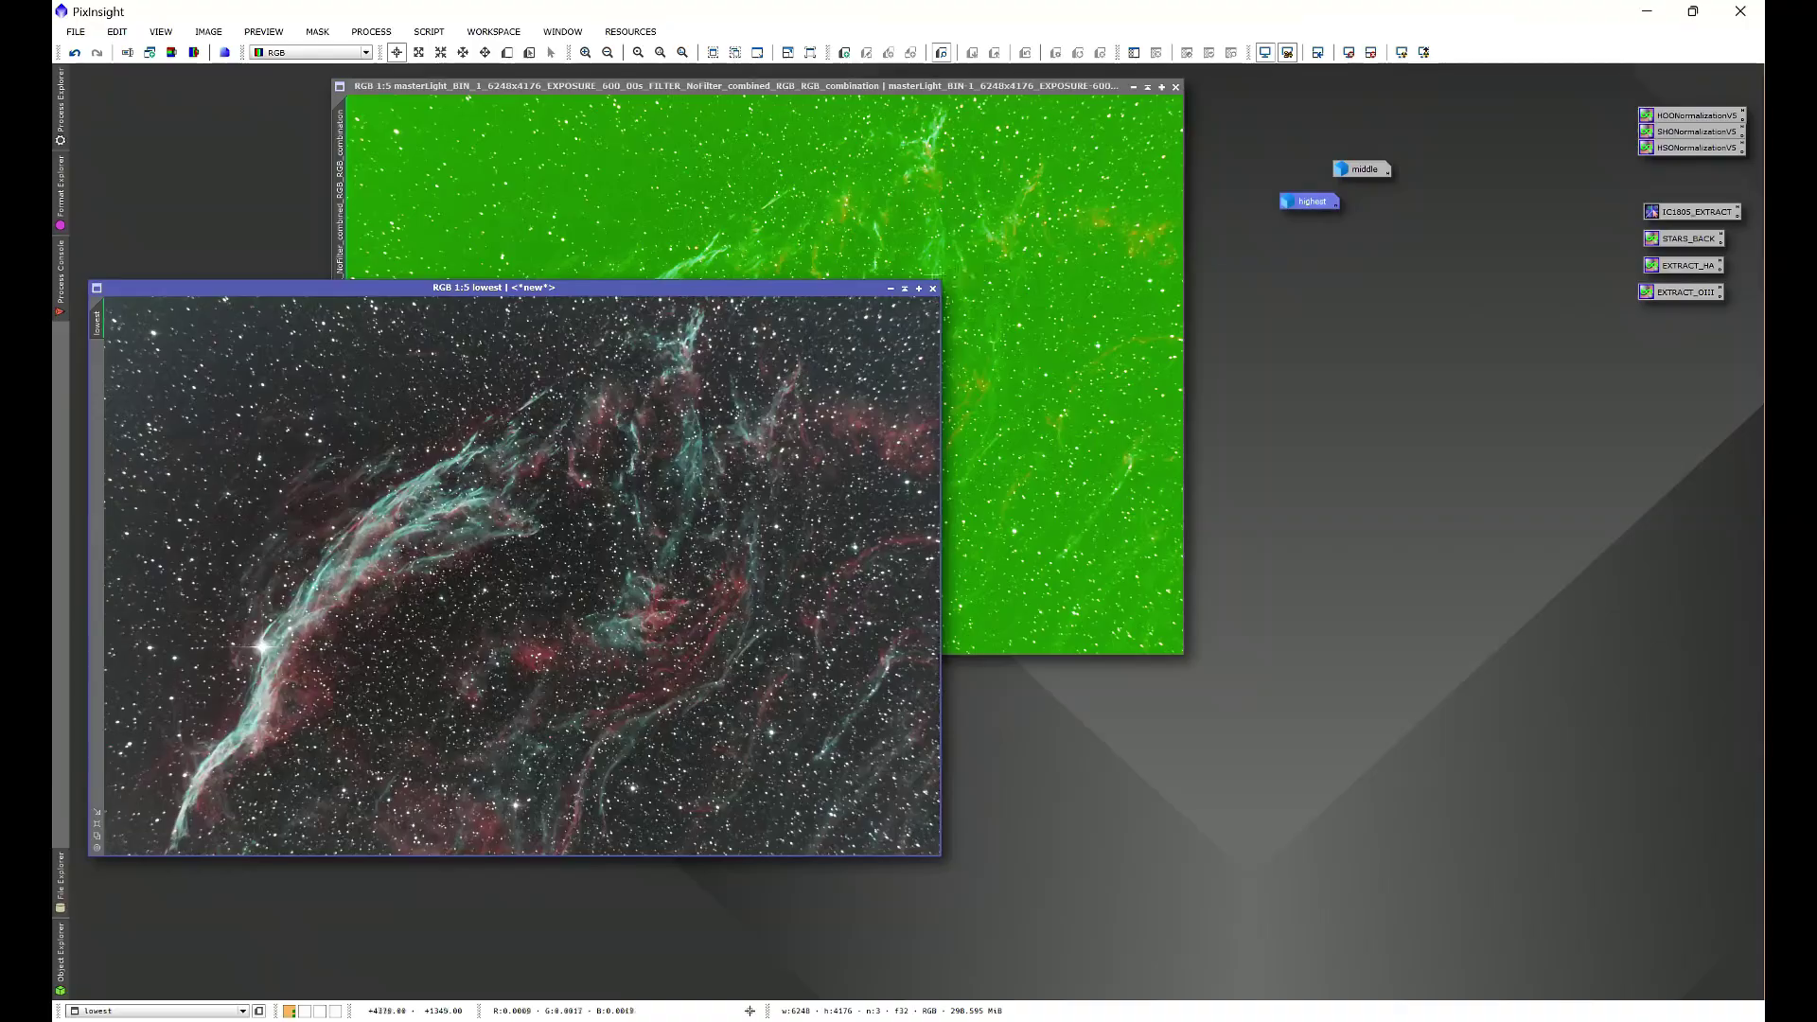
pyautogui.click(889, 288)
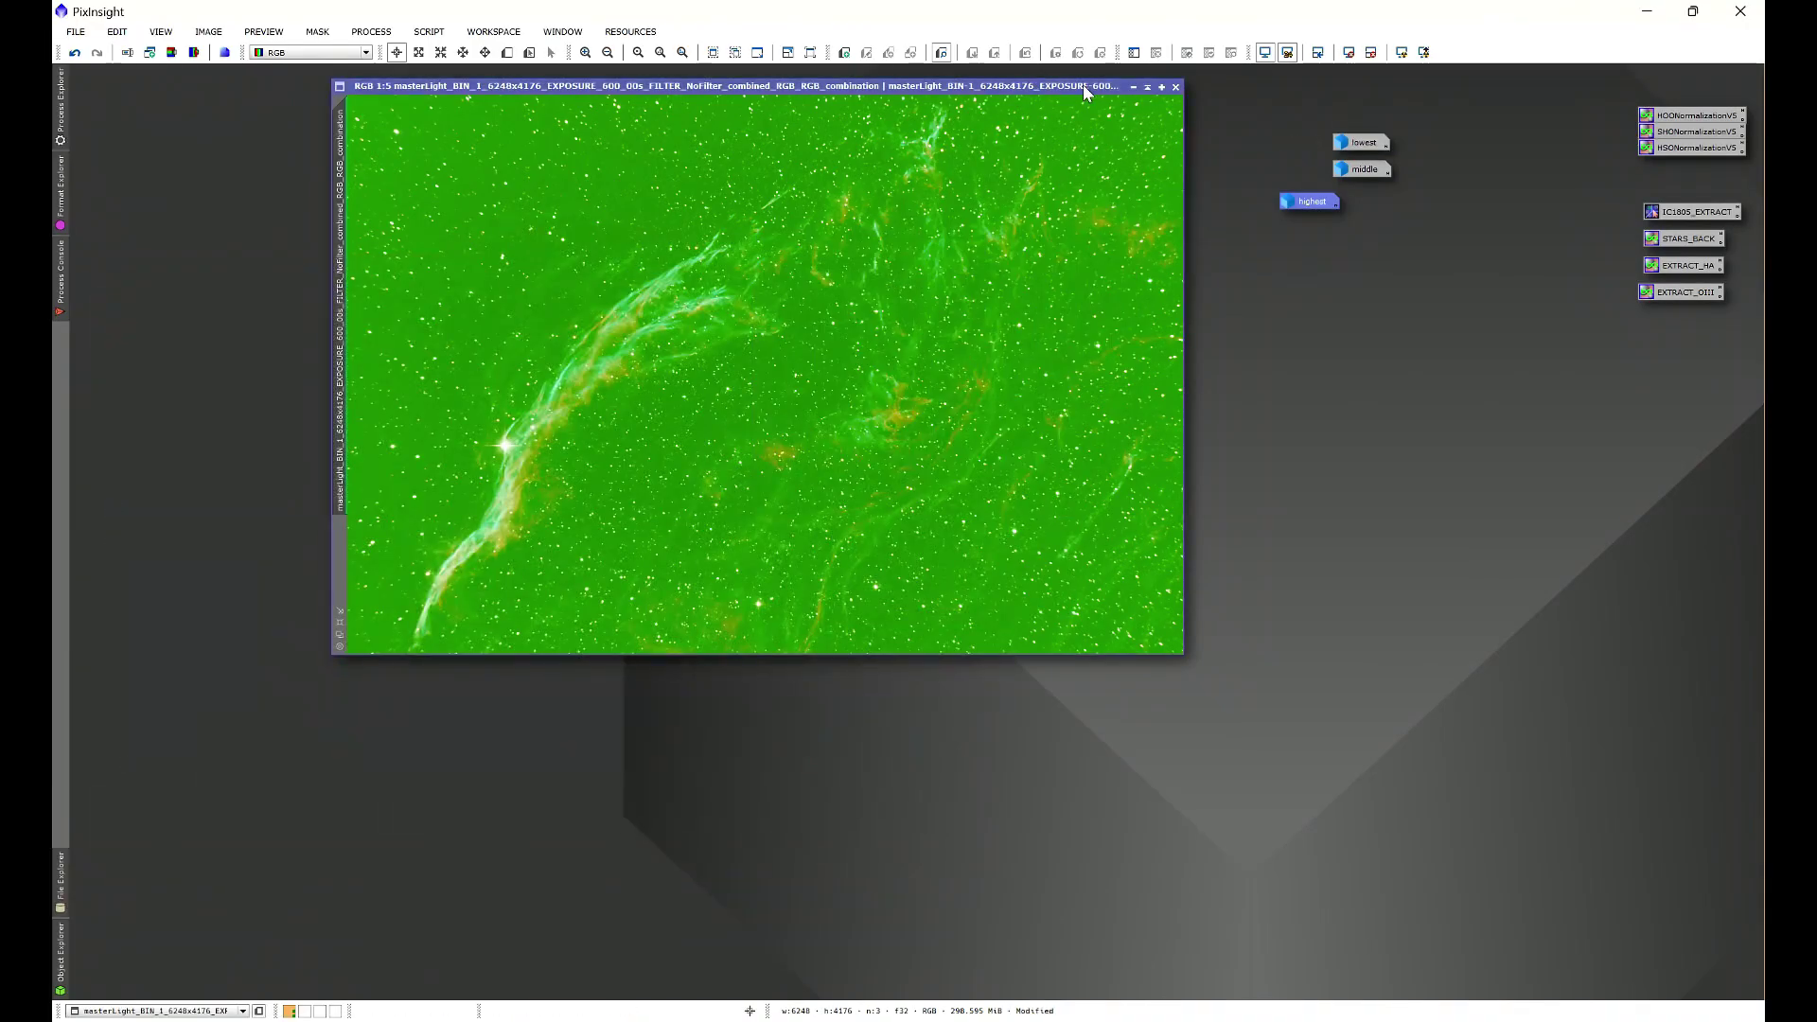
pyautogui.click(1132, 86)
pyautogui.moveTo(880, 374); pyautogui.dragTo(1141, 103)
pyautogui.moveTo(1283, 202); pyautogui.dragTo(1351, 200)
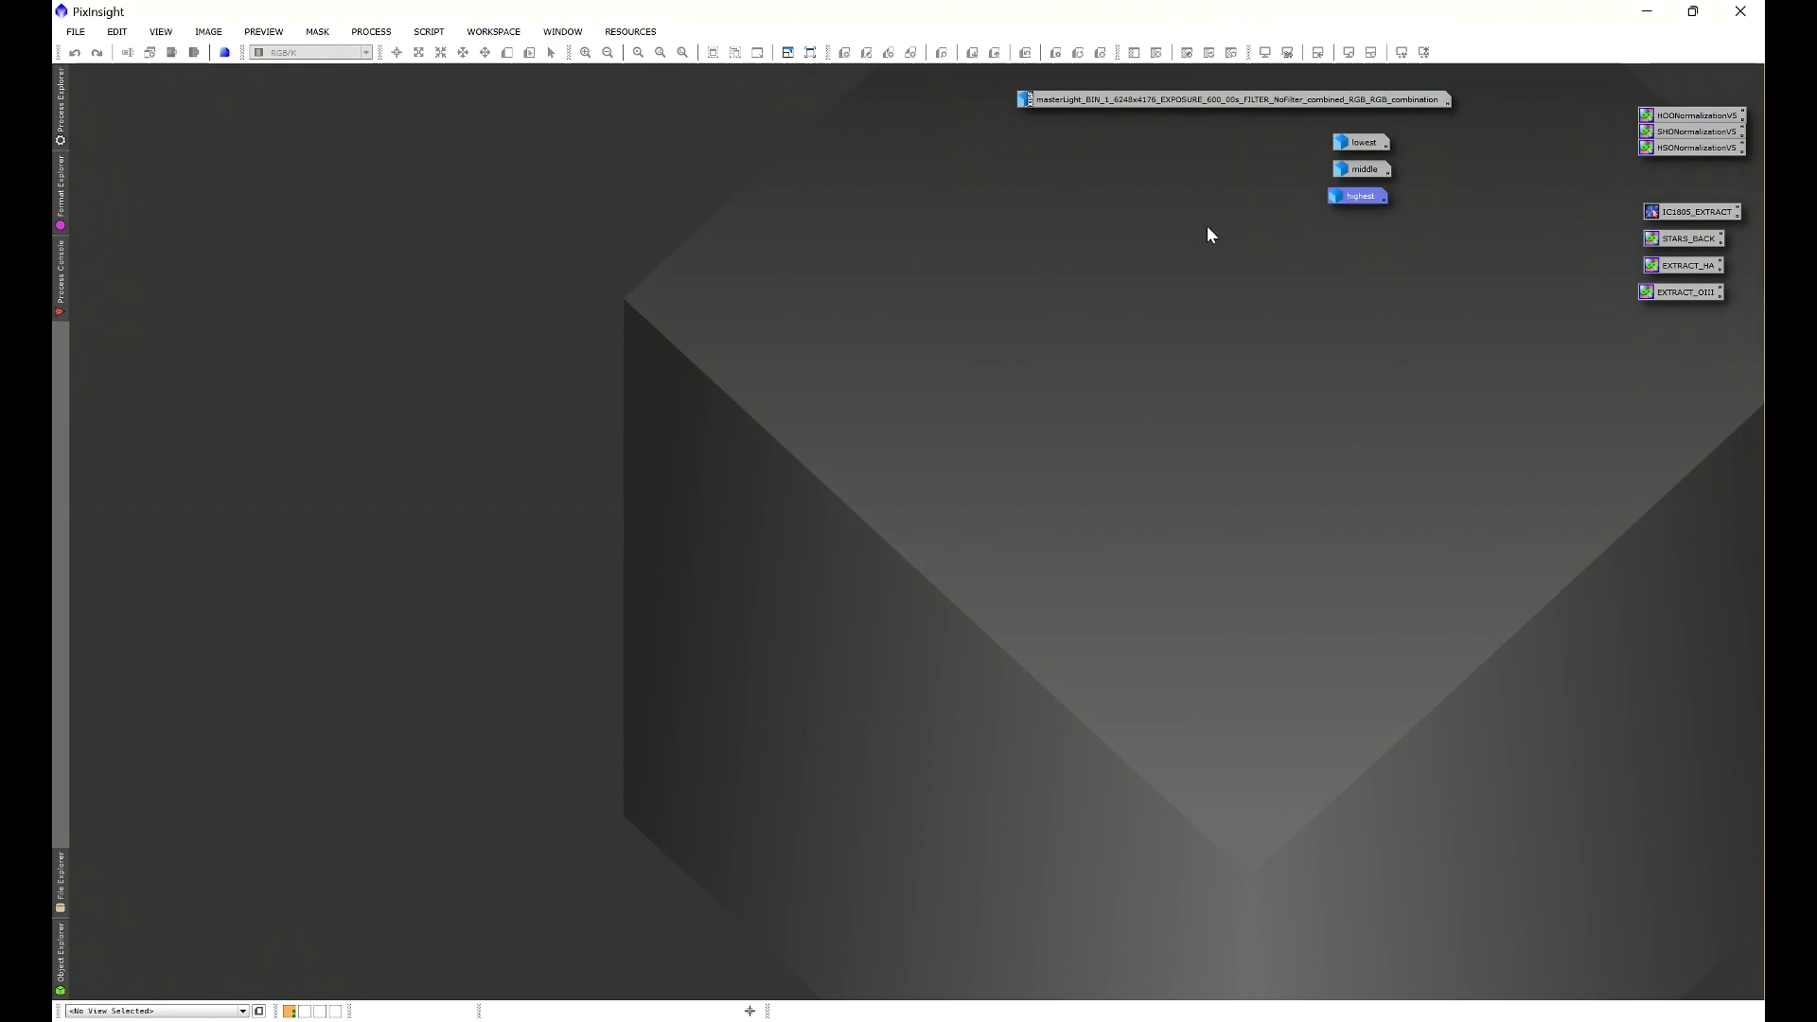
# Open the Statistics process and examine the channel statistics of the combined masterLight image.
pyautogui.click(370, 32)
pyautogui.moveTo(409, 52)
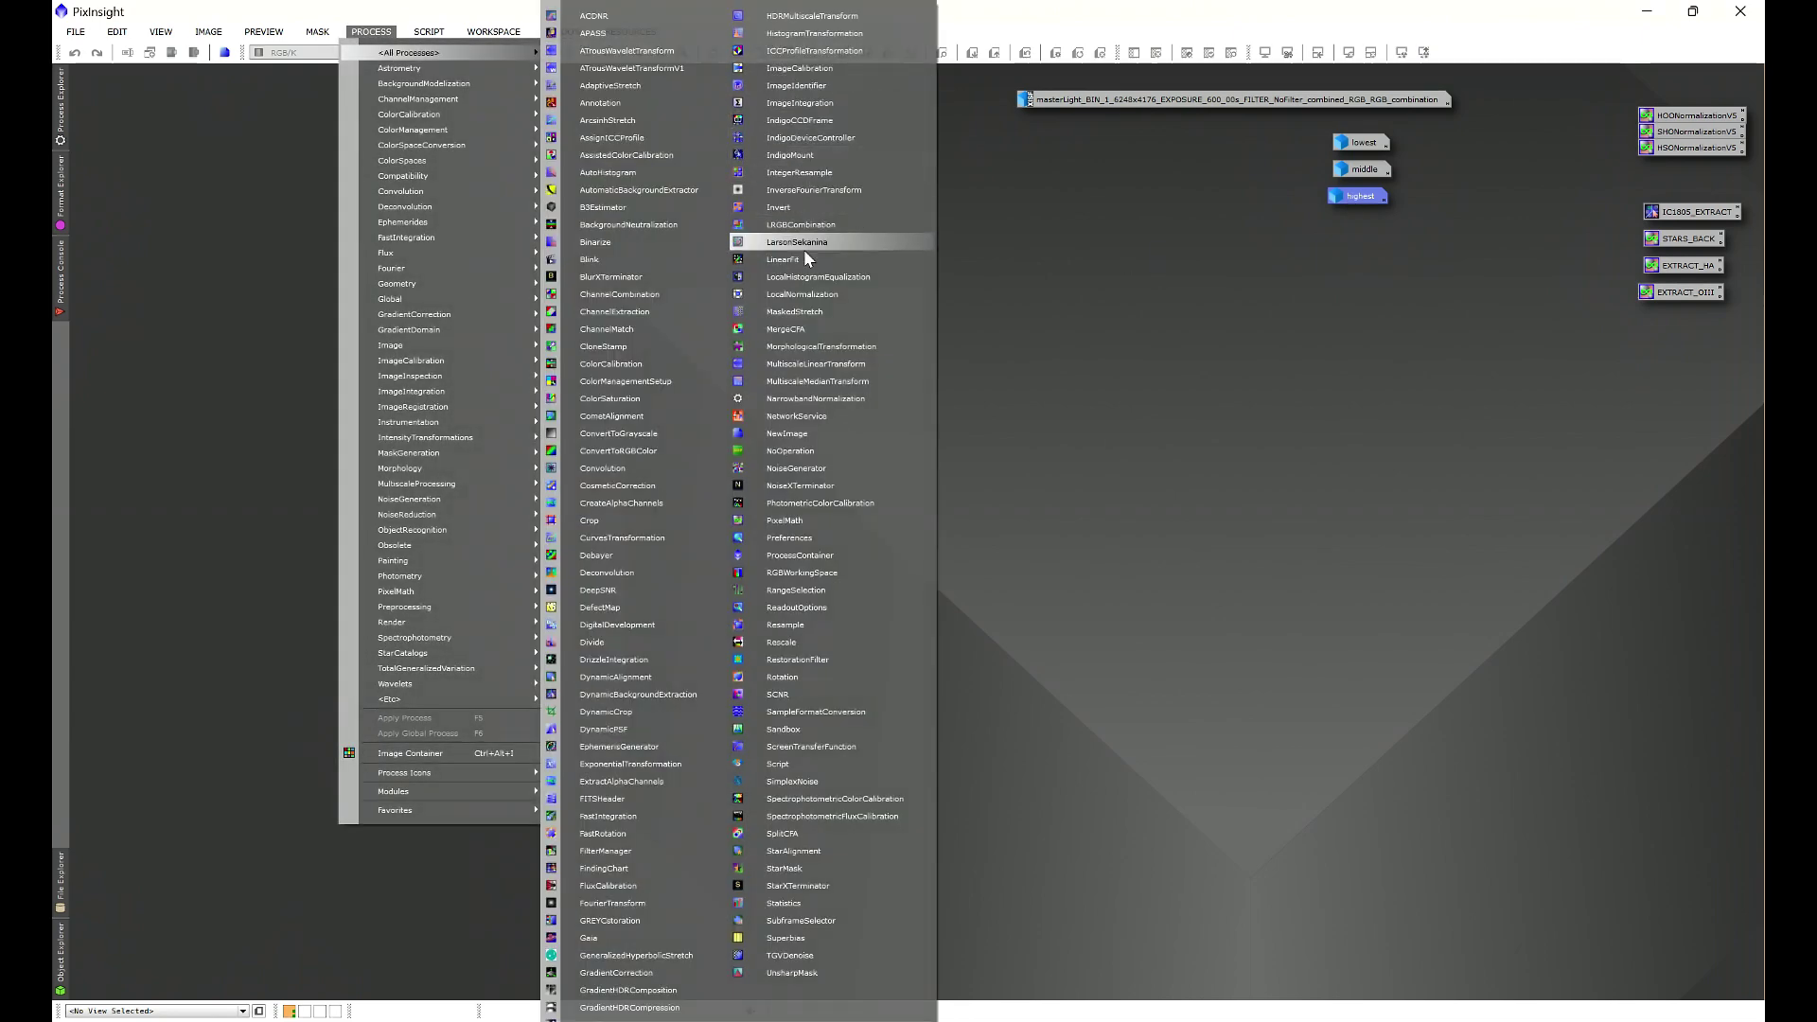
pyautogui.click(783, 902)
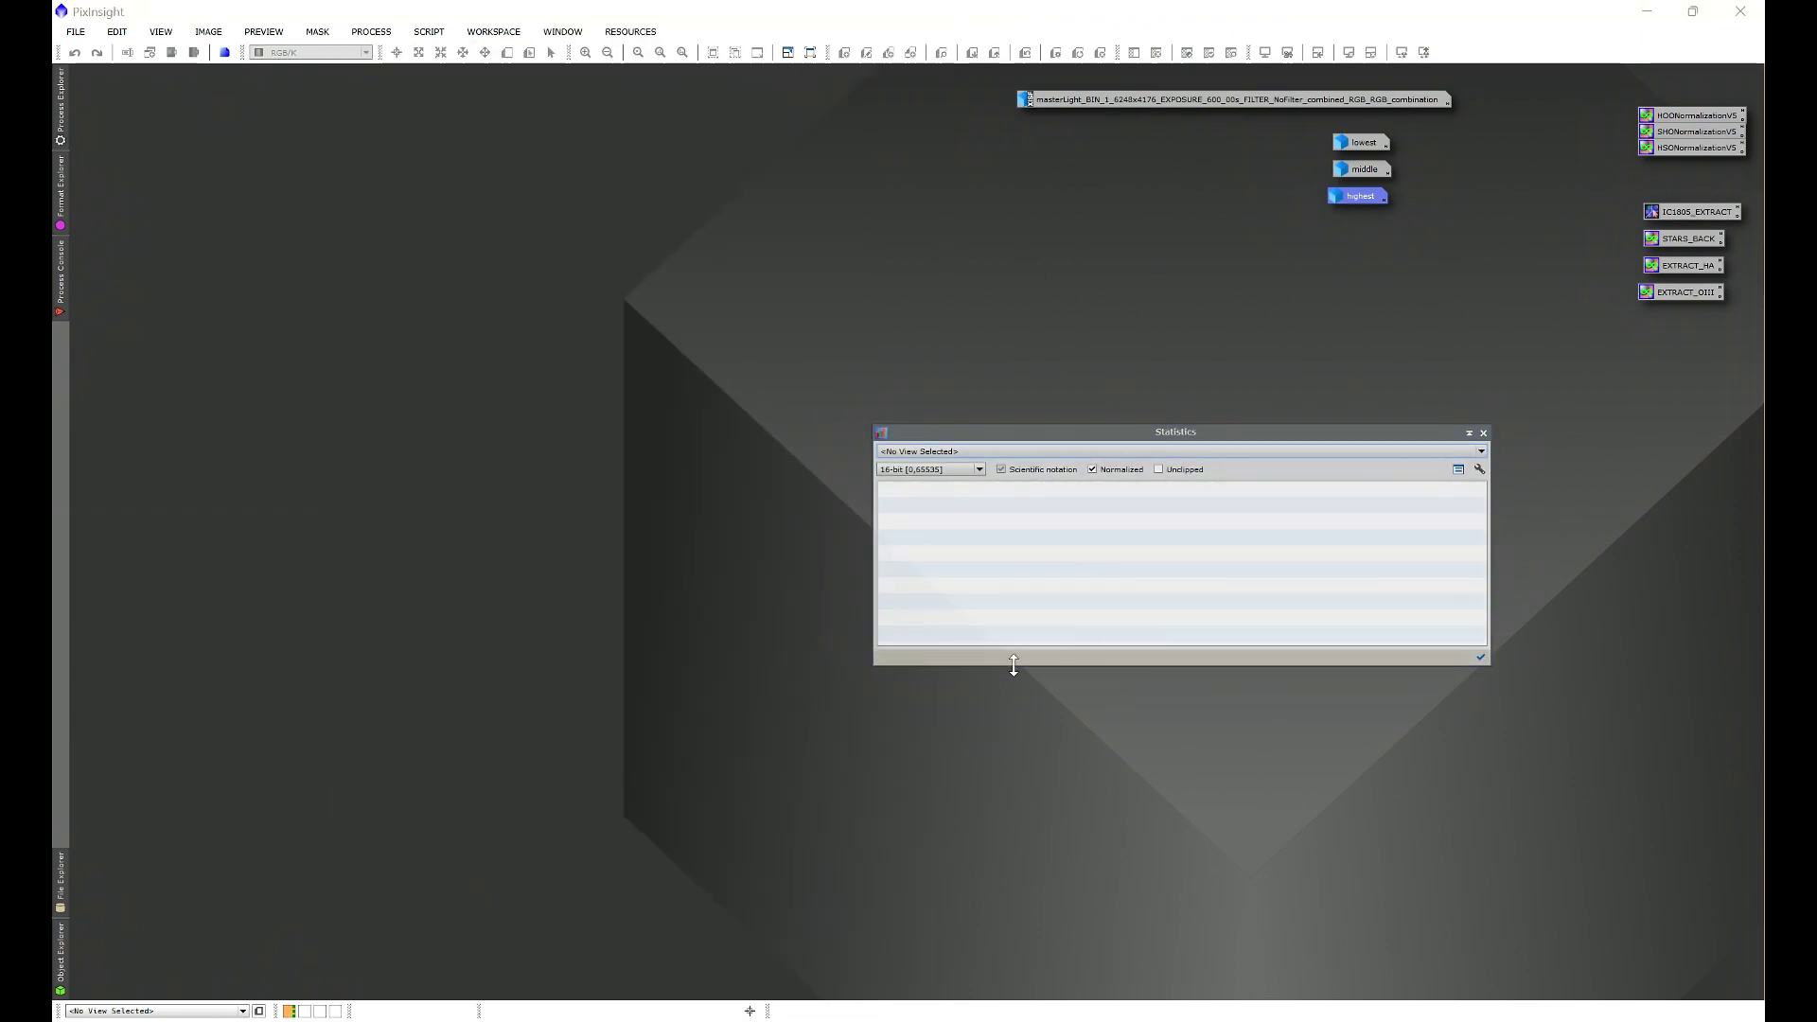
pyautogui.moveTo(1079, 435); pyautogui.dragTo(811, 341)
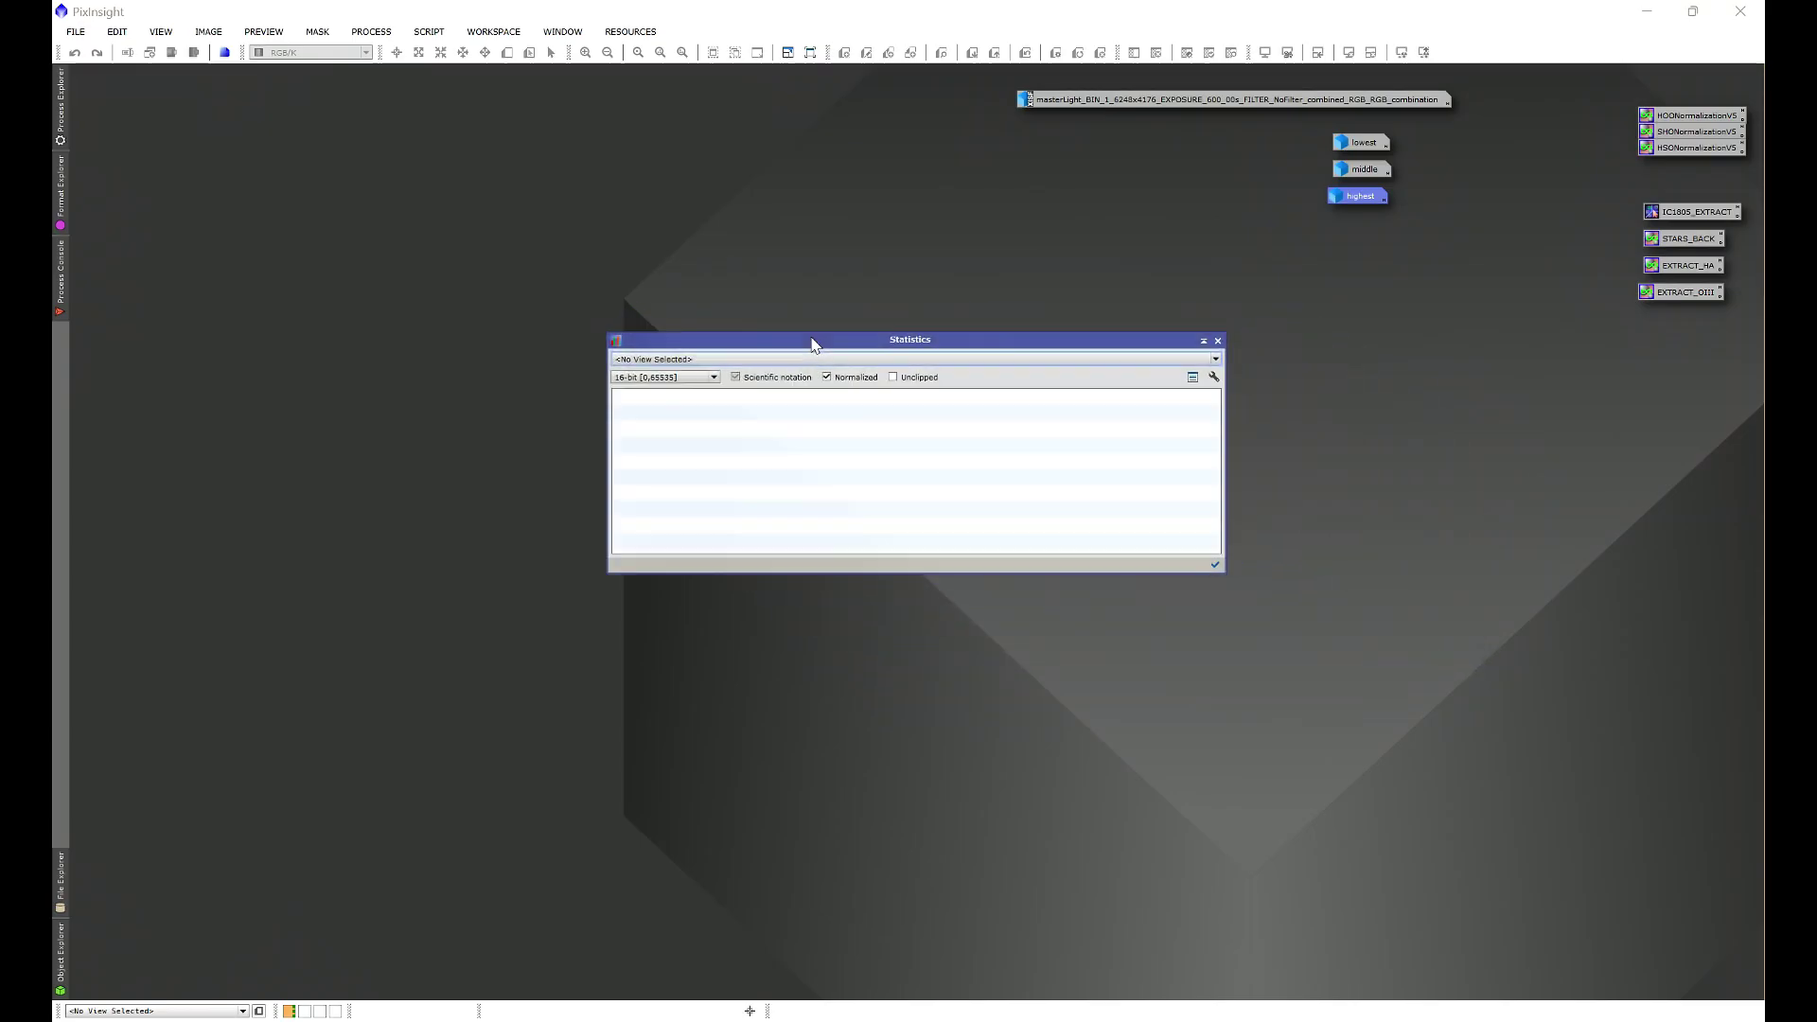
pyautogui.click(755, 360)
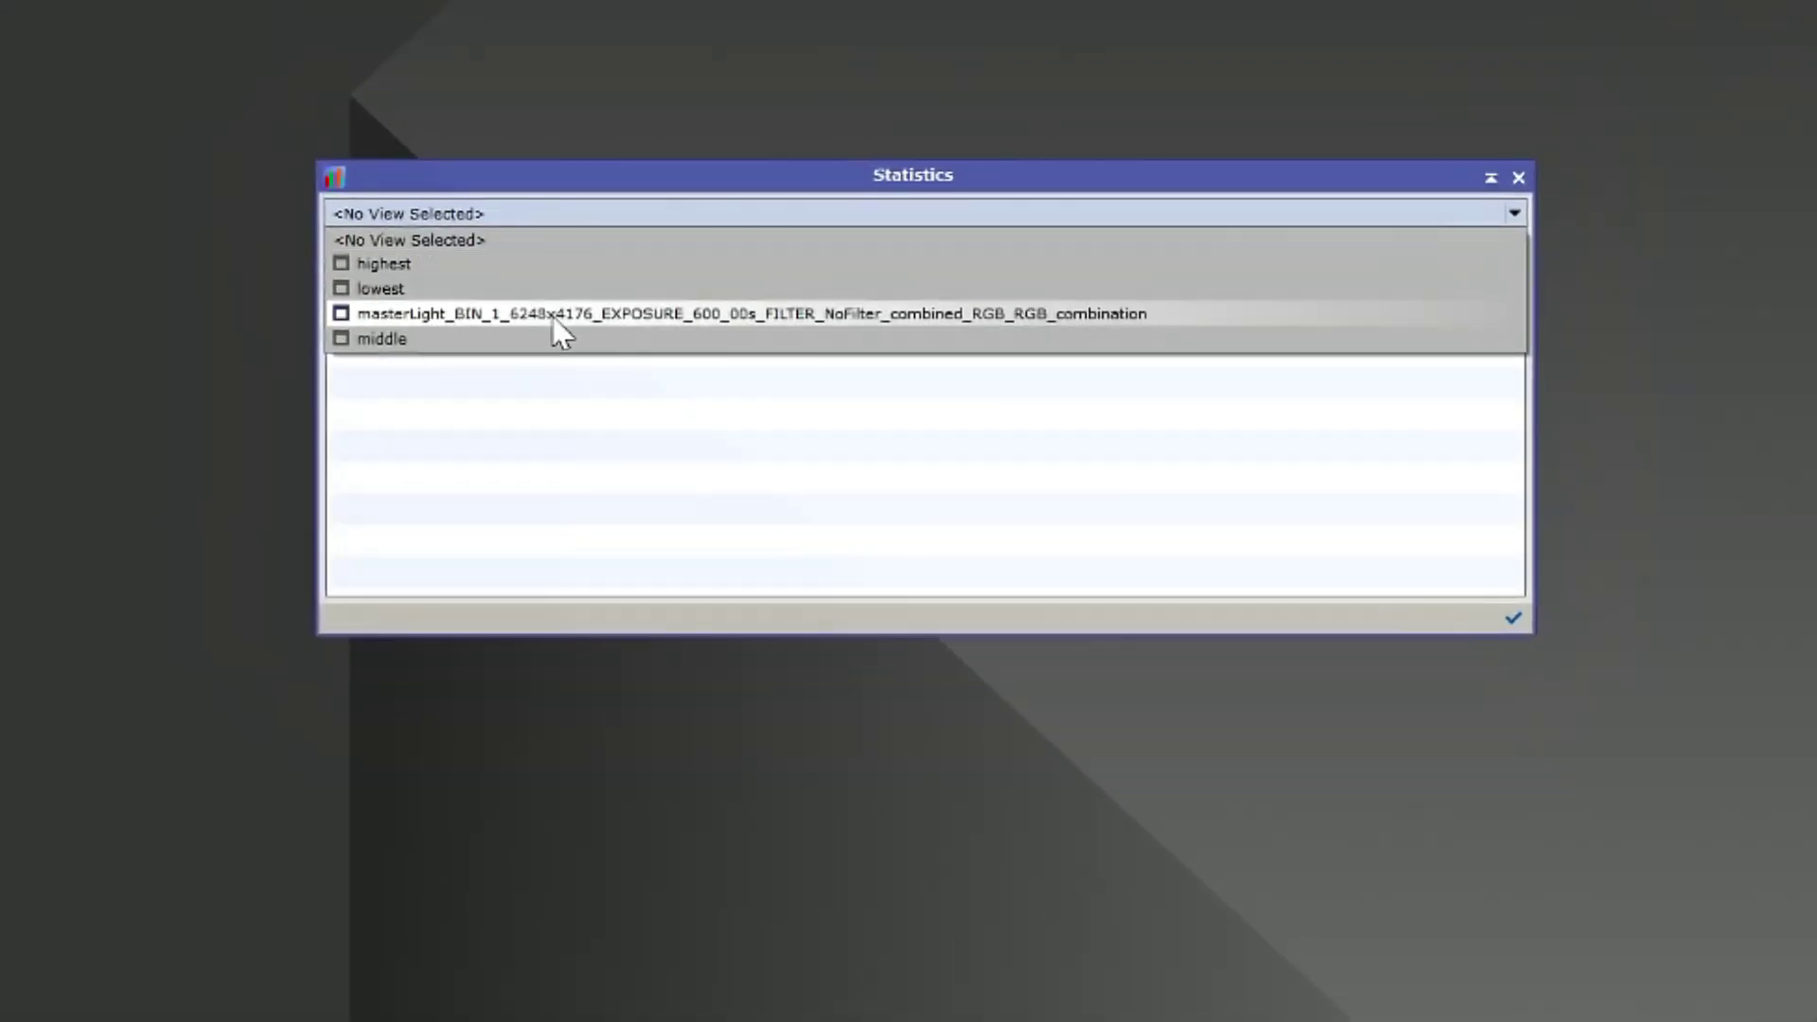
pyautogui.click(642, 314)
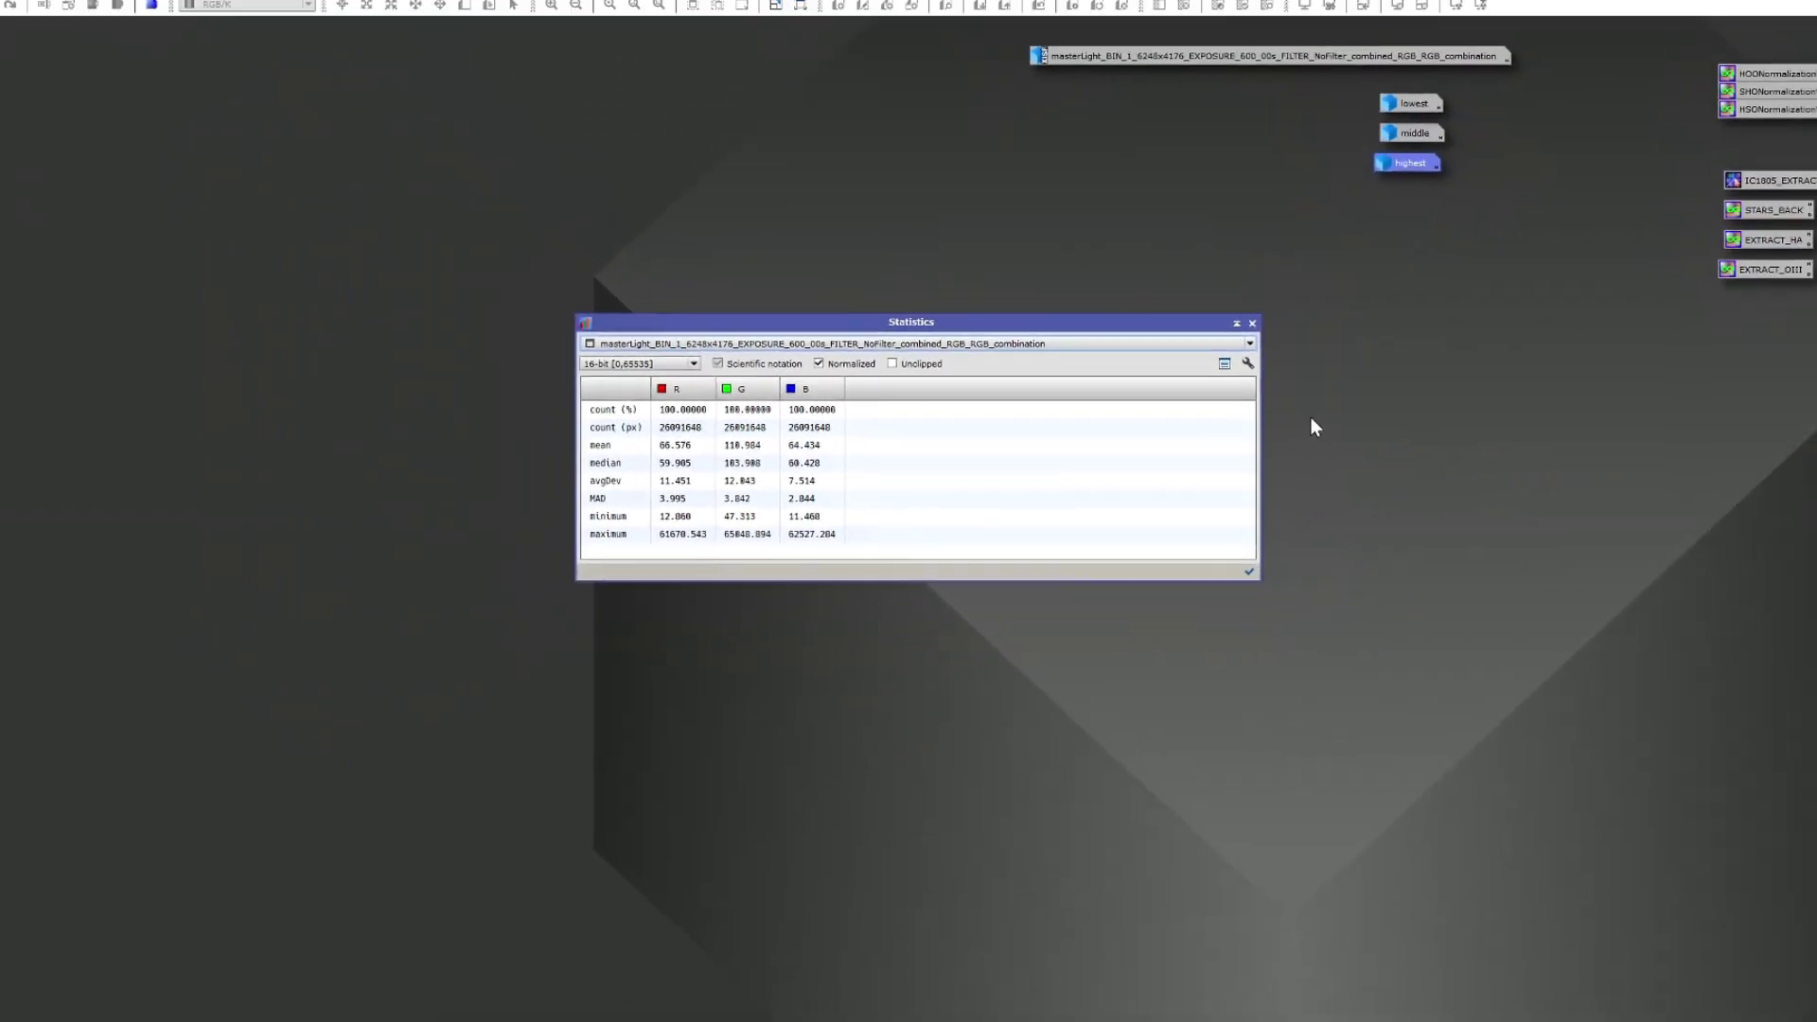
# Restore the lowest, middle, highest and masterLight images to inspect them, iconizing them all again.
pyautogui.doubleClick(1406, 104)
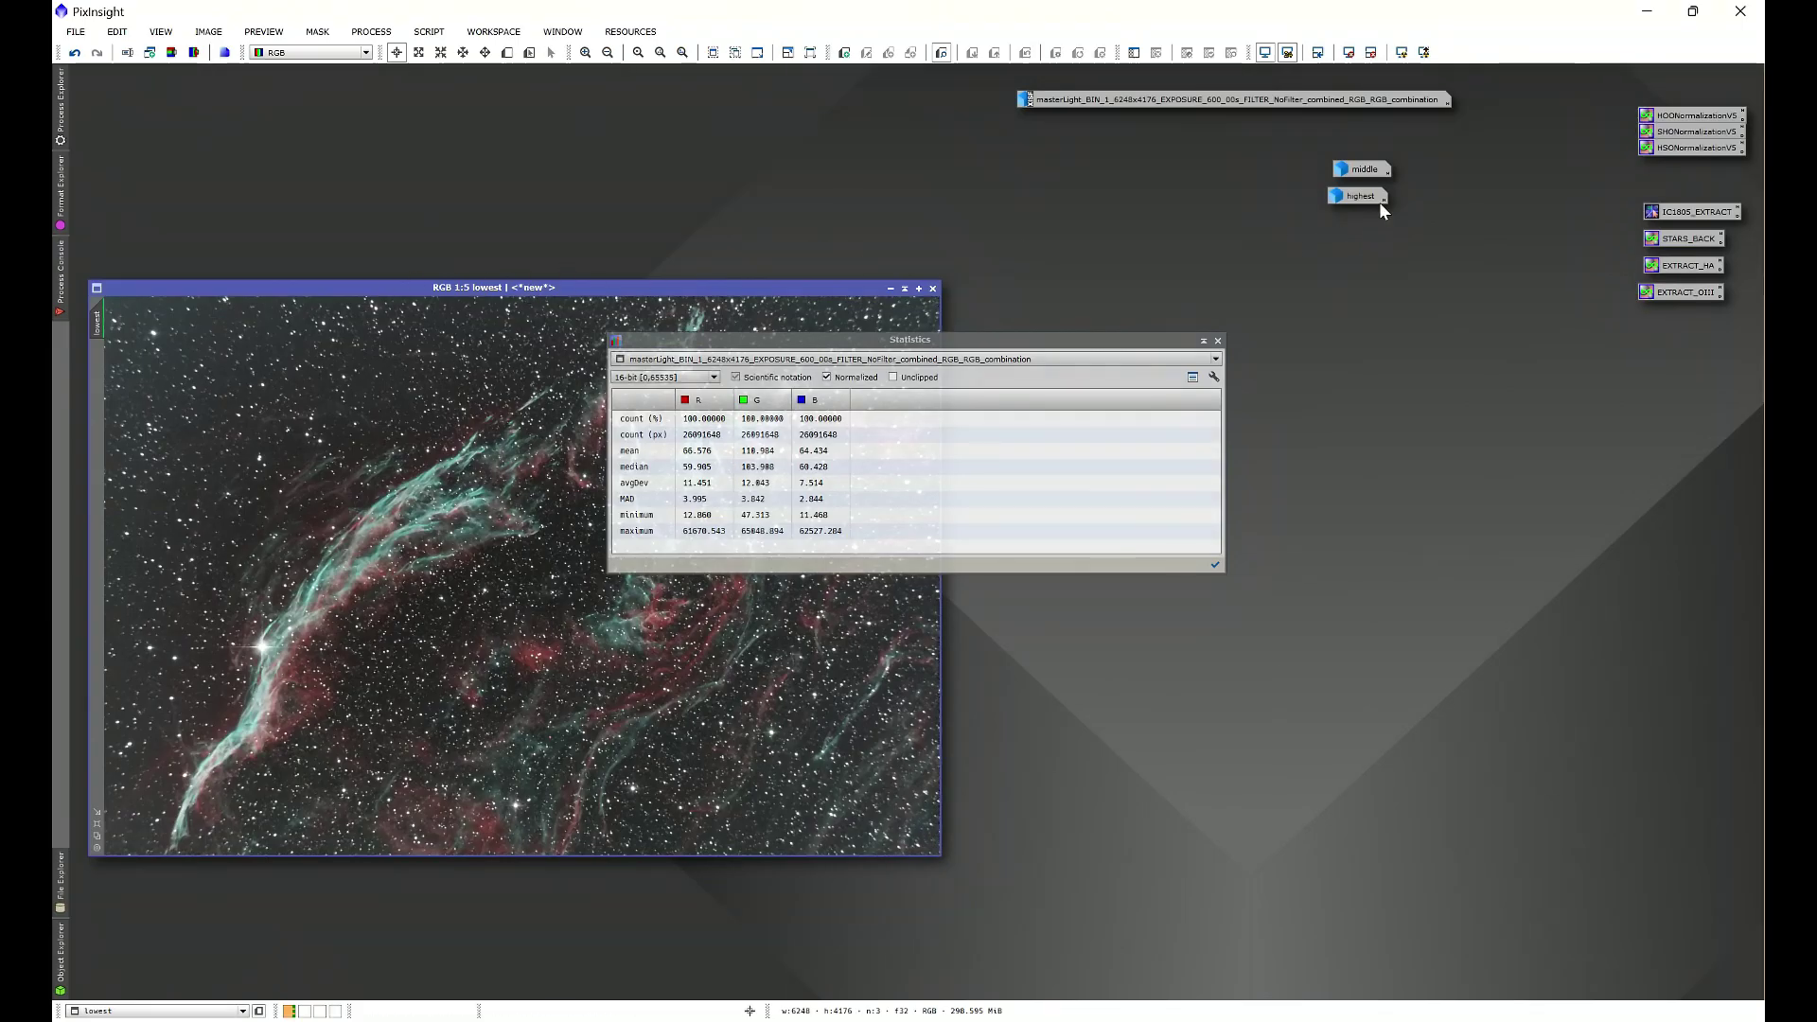
pyautogui.doubleClick(1362, 169)
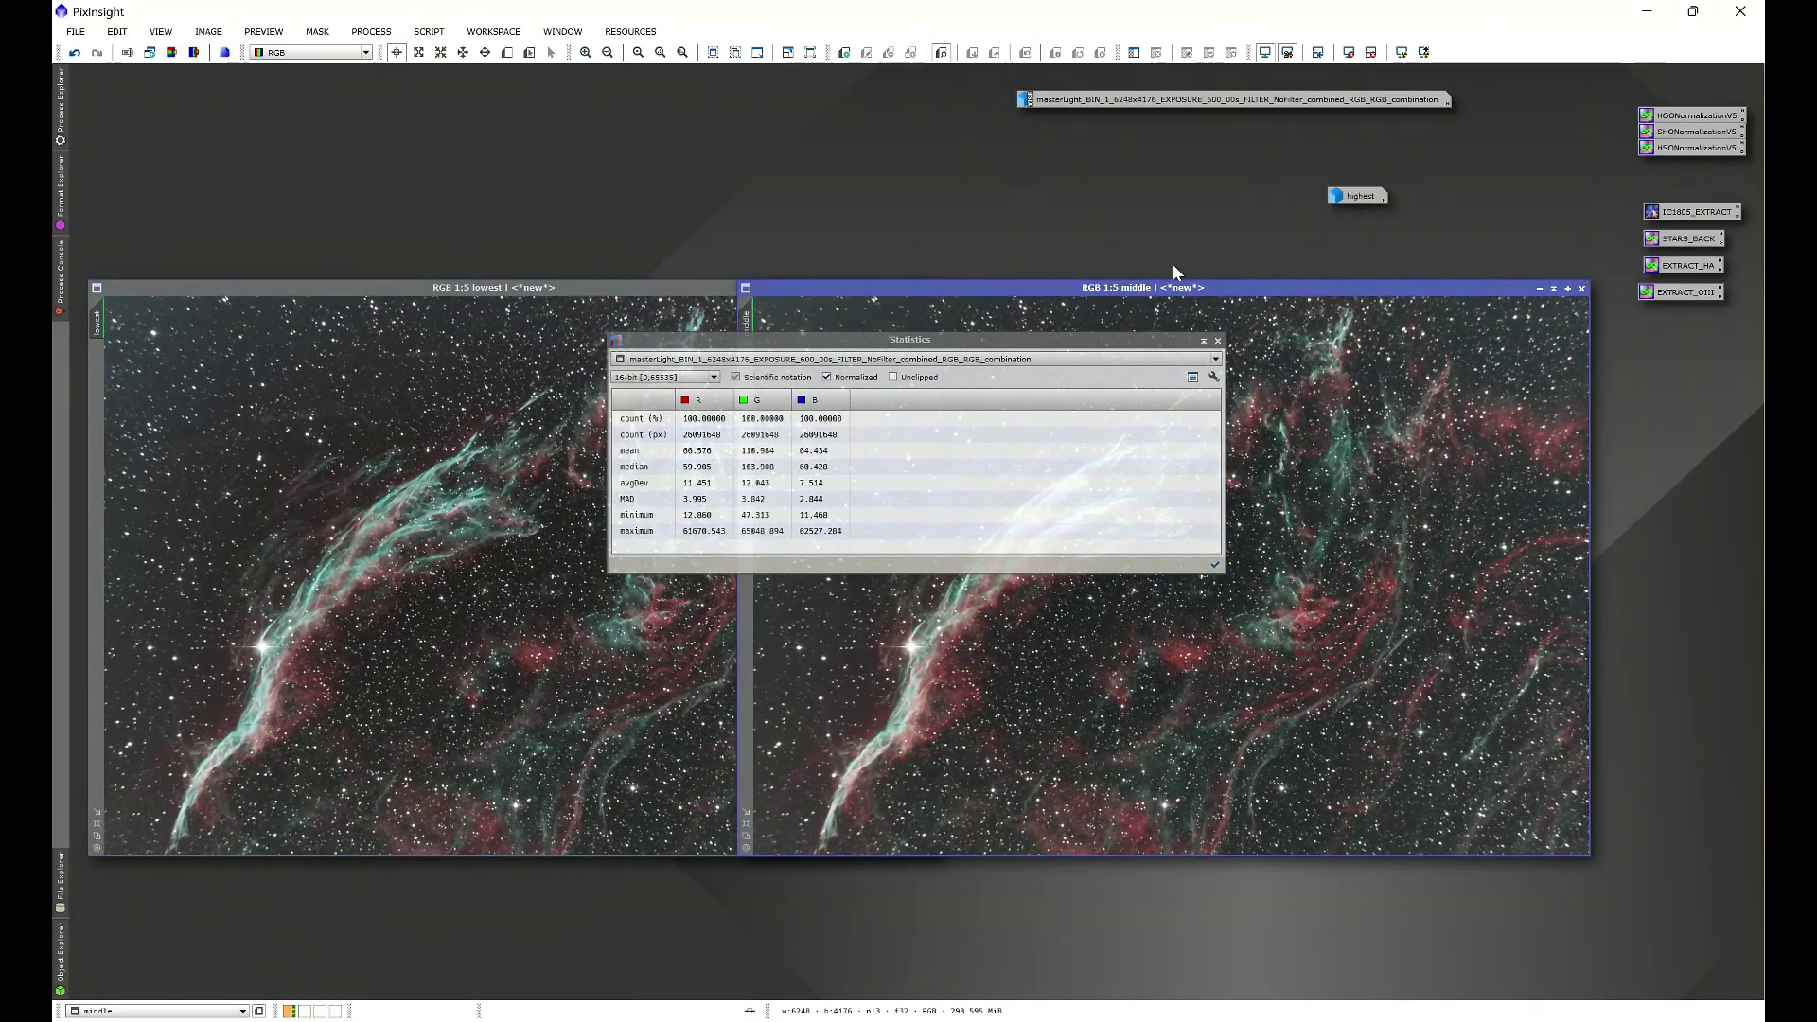
pyautogui.doubleClick(1344, 195)
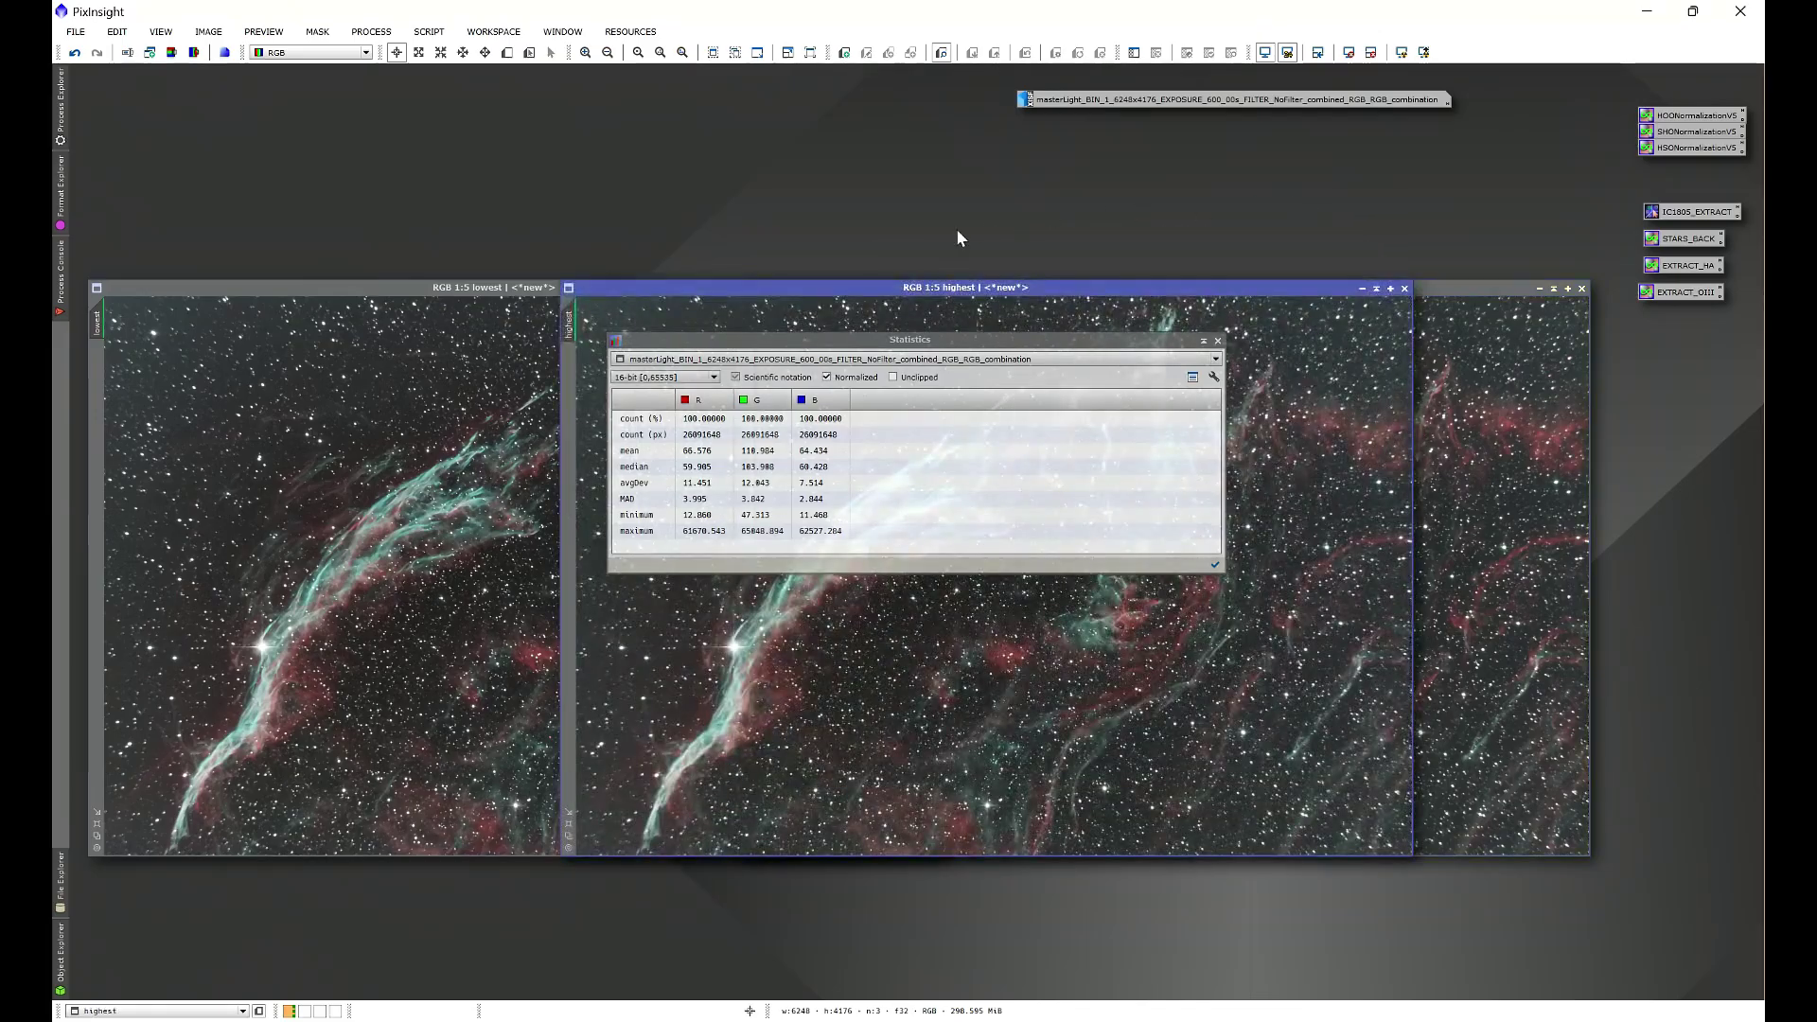
pyautogui.click(1363, 288)
pyautogui.click(1539, 288)
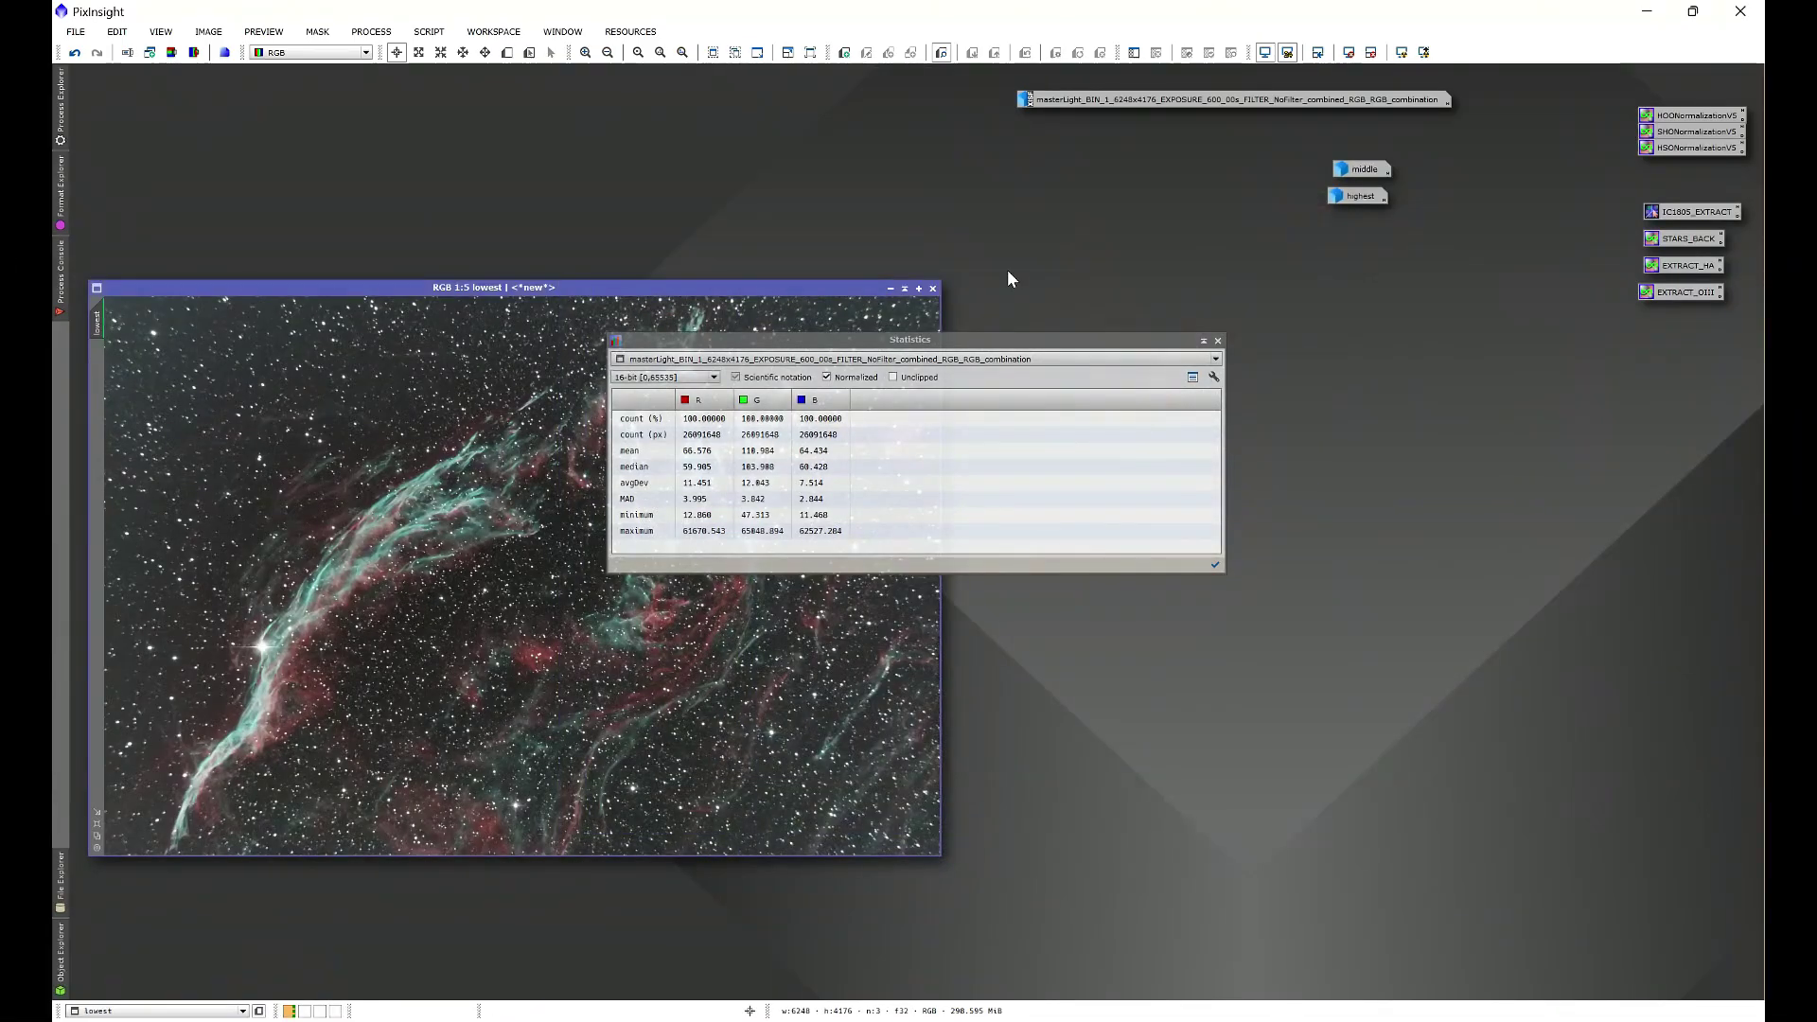
pyautogui.click(890, 287)
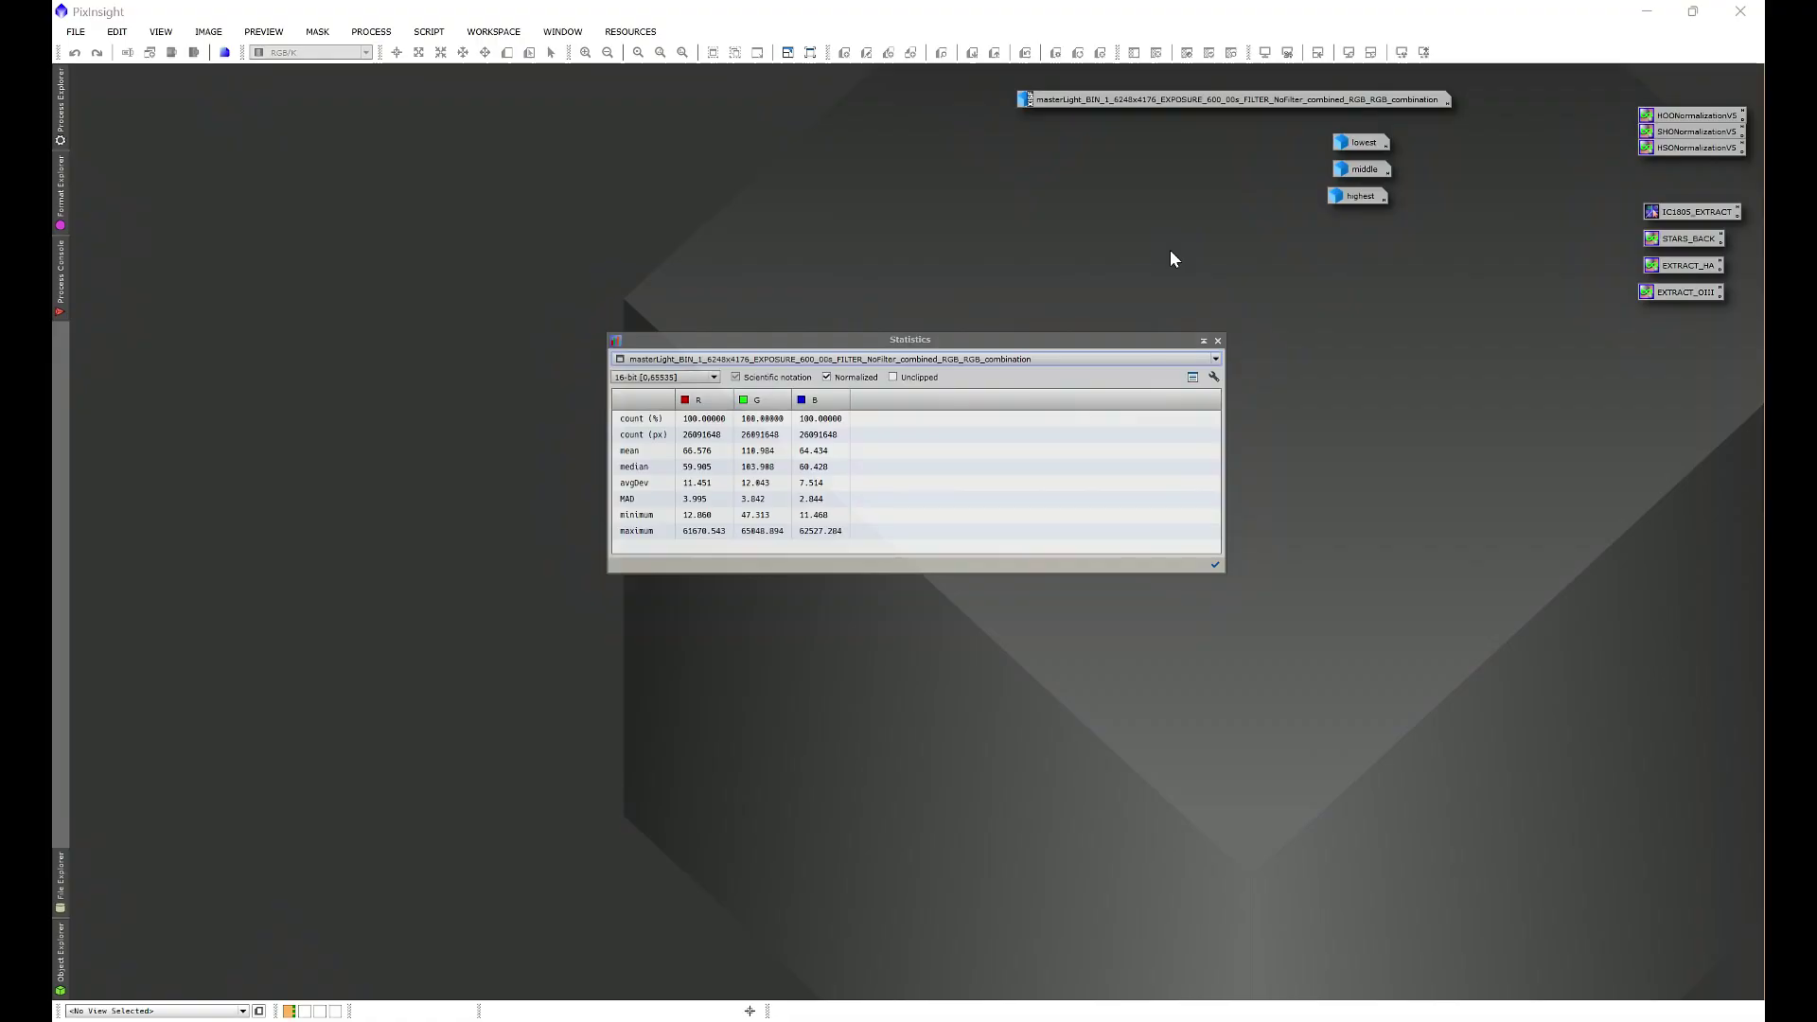
pyautogui.doubleClick(1176, 99)
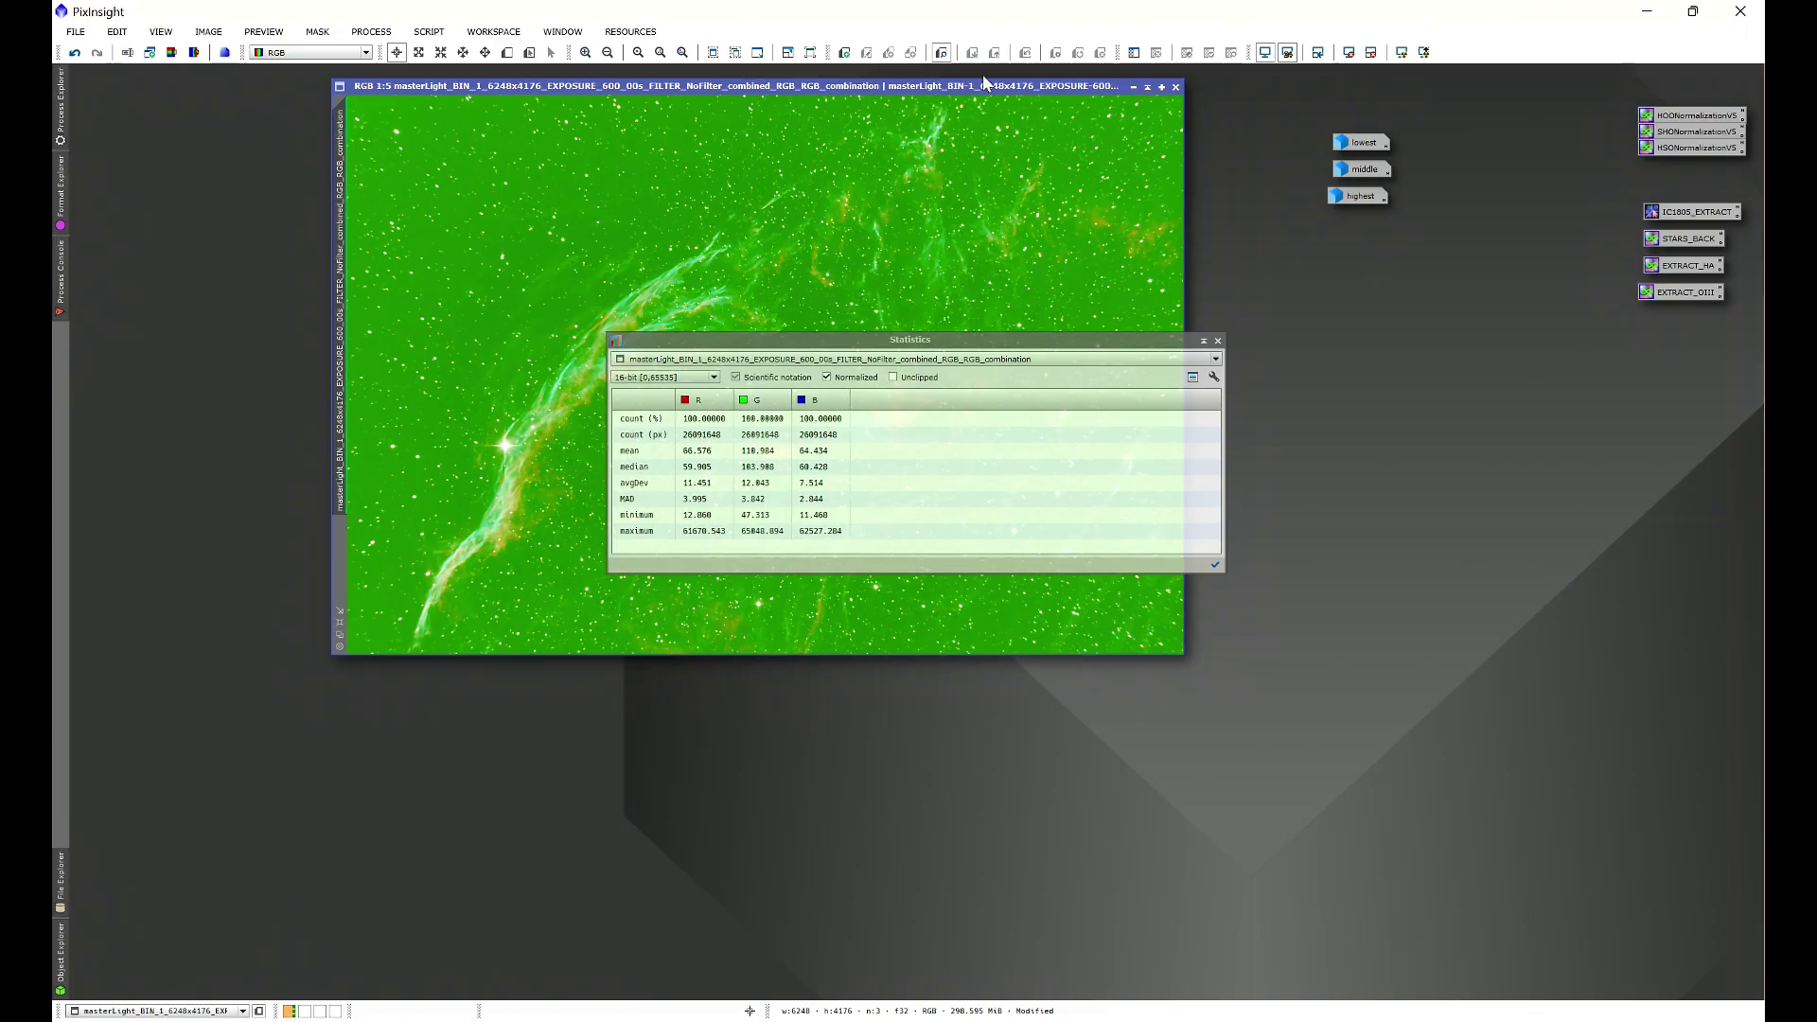
pyautogui.click(1133, 86)
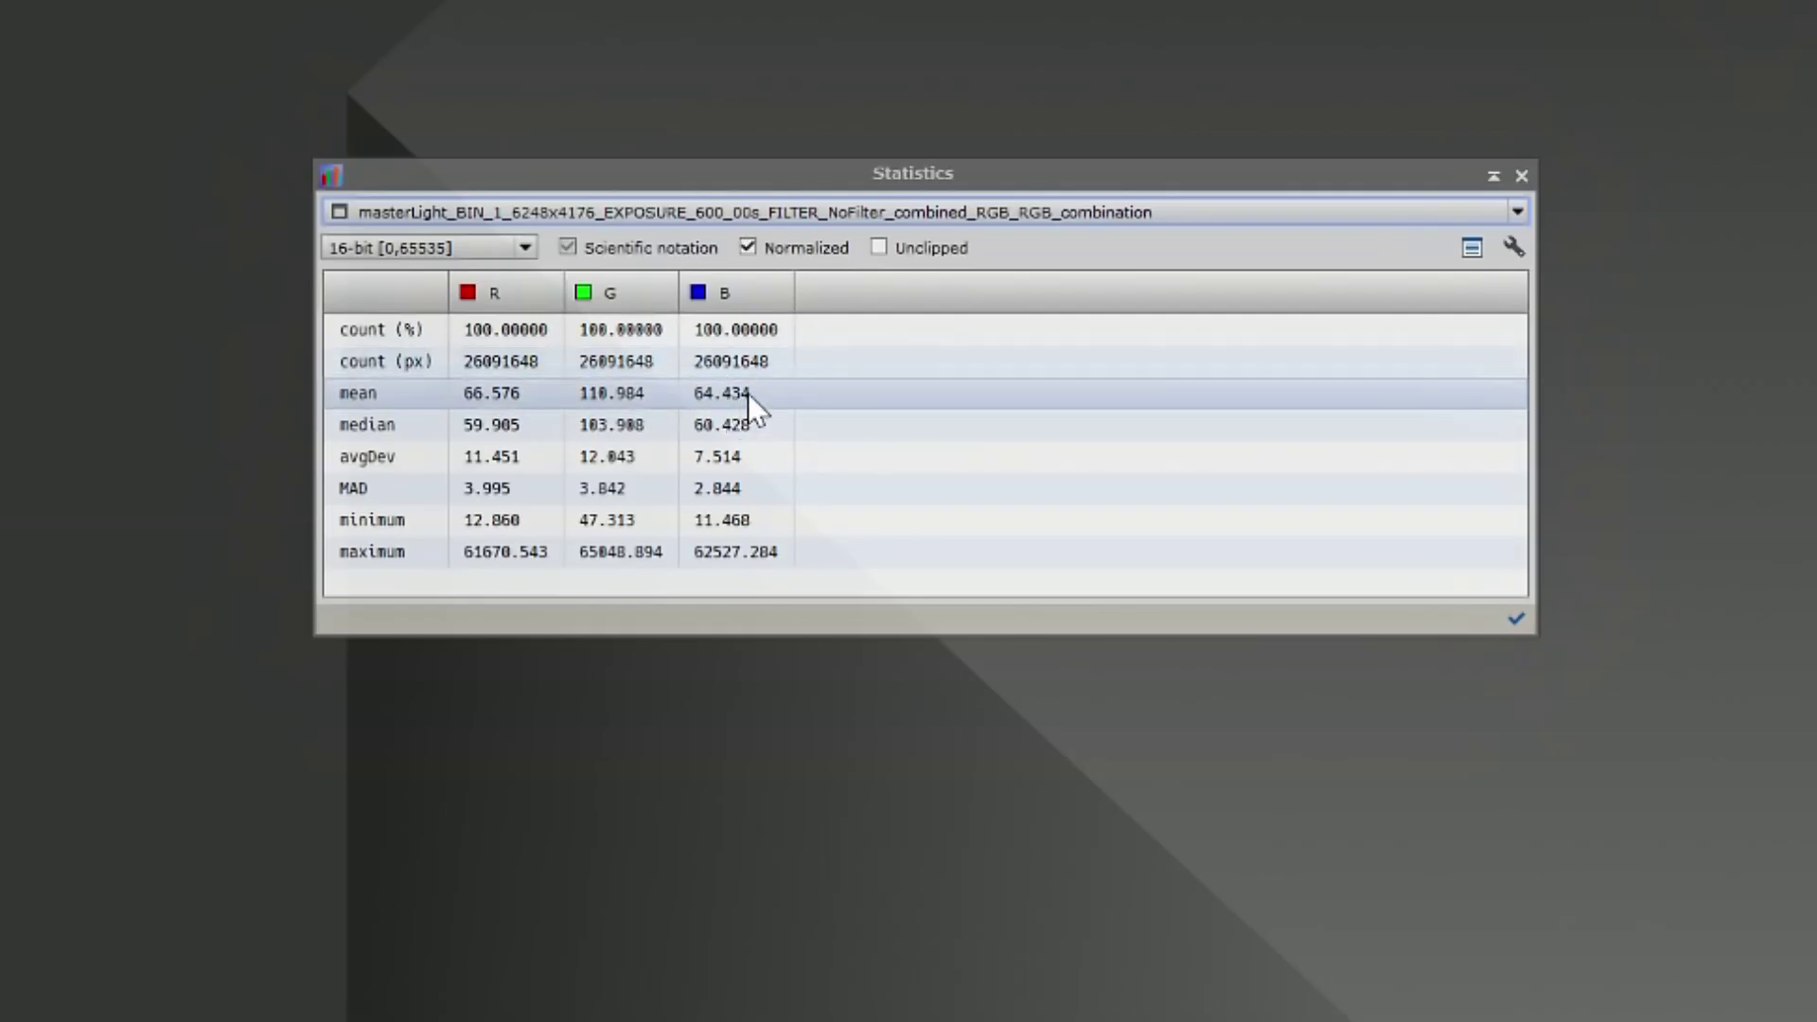
# Compare the channel means of the lowest image with those of the masterLight image in Statistics.
pyautogui.click(671, 212)
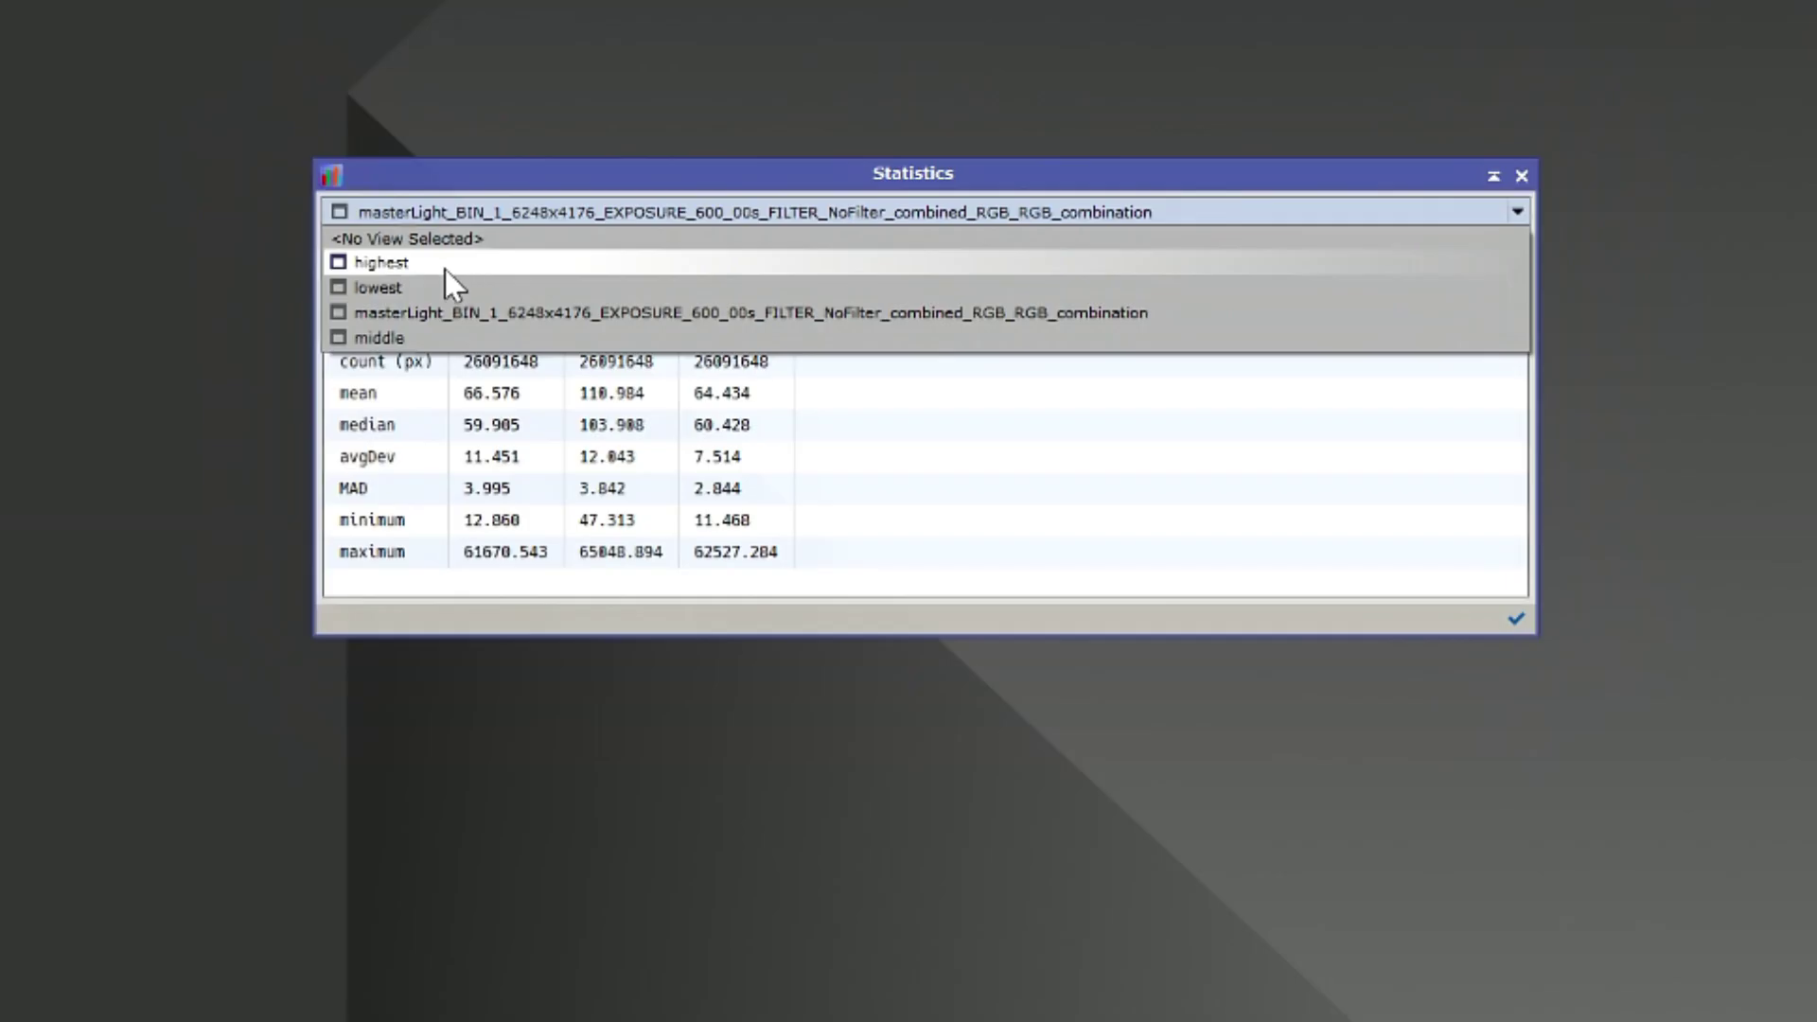
pyautogui.click(396, 287)
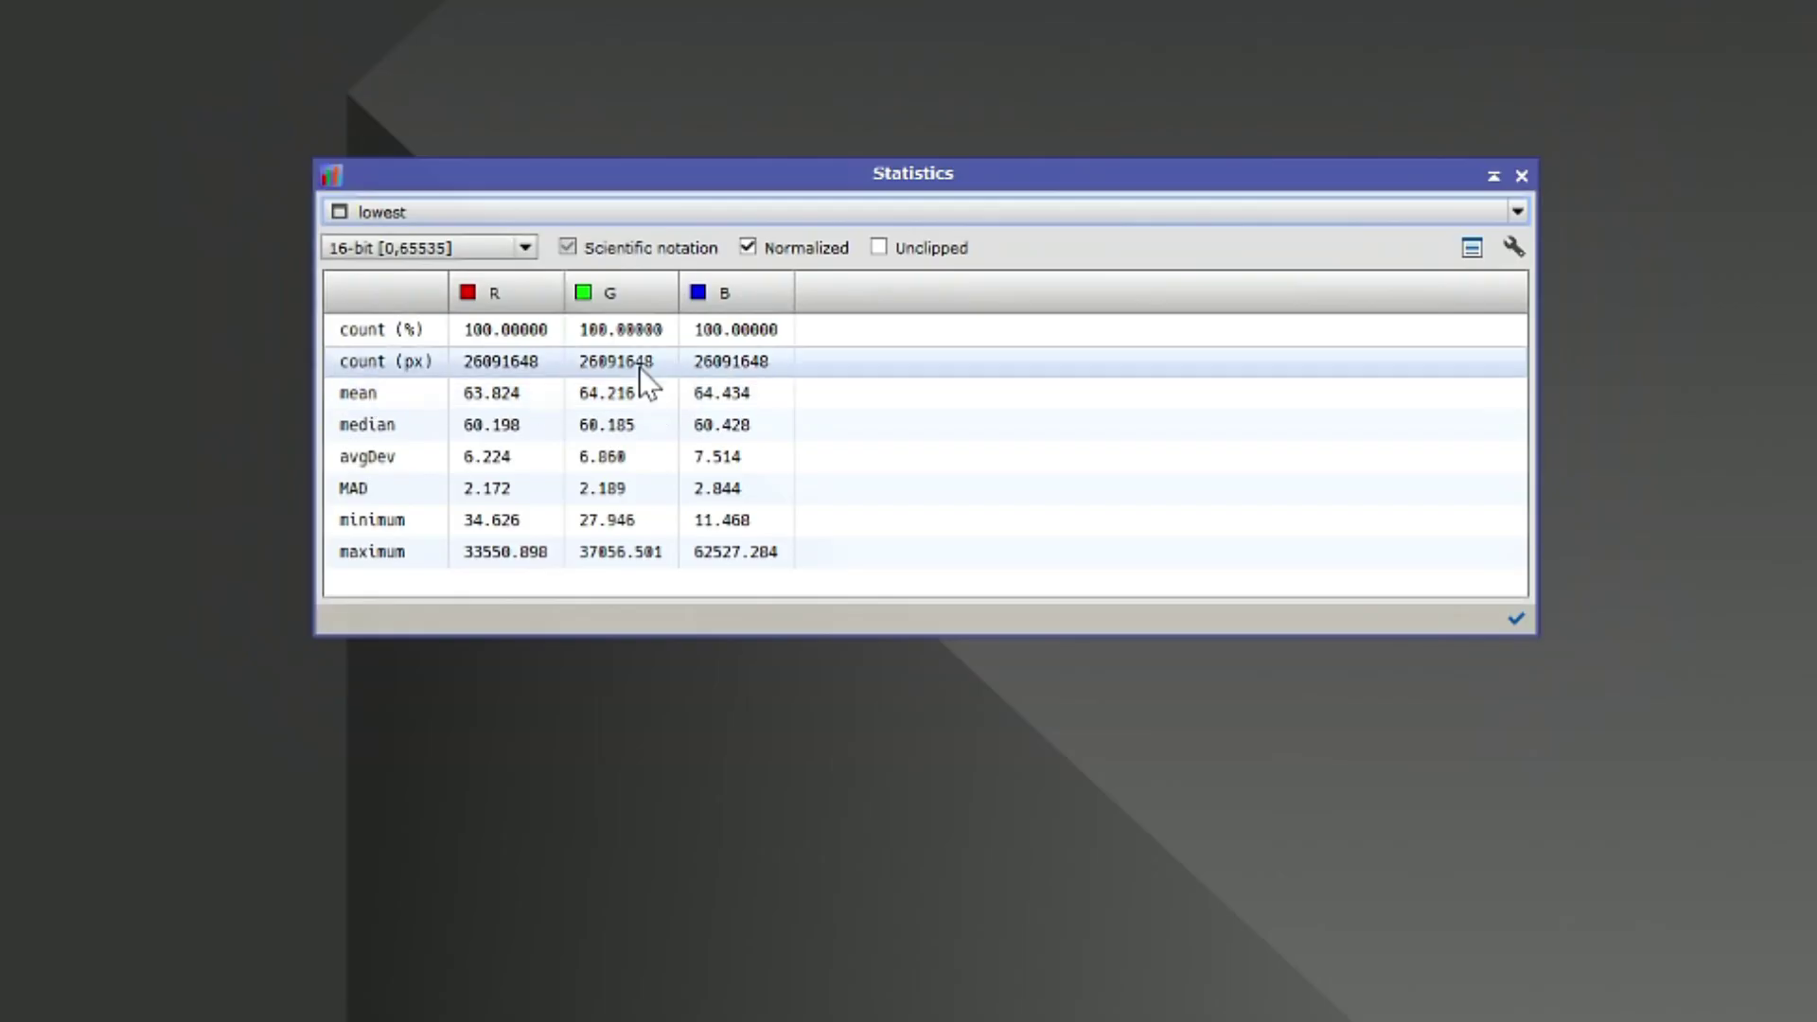
pyautogui.click(497, 214)
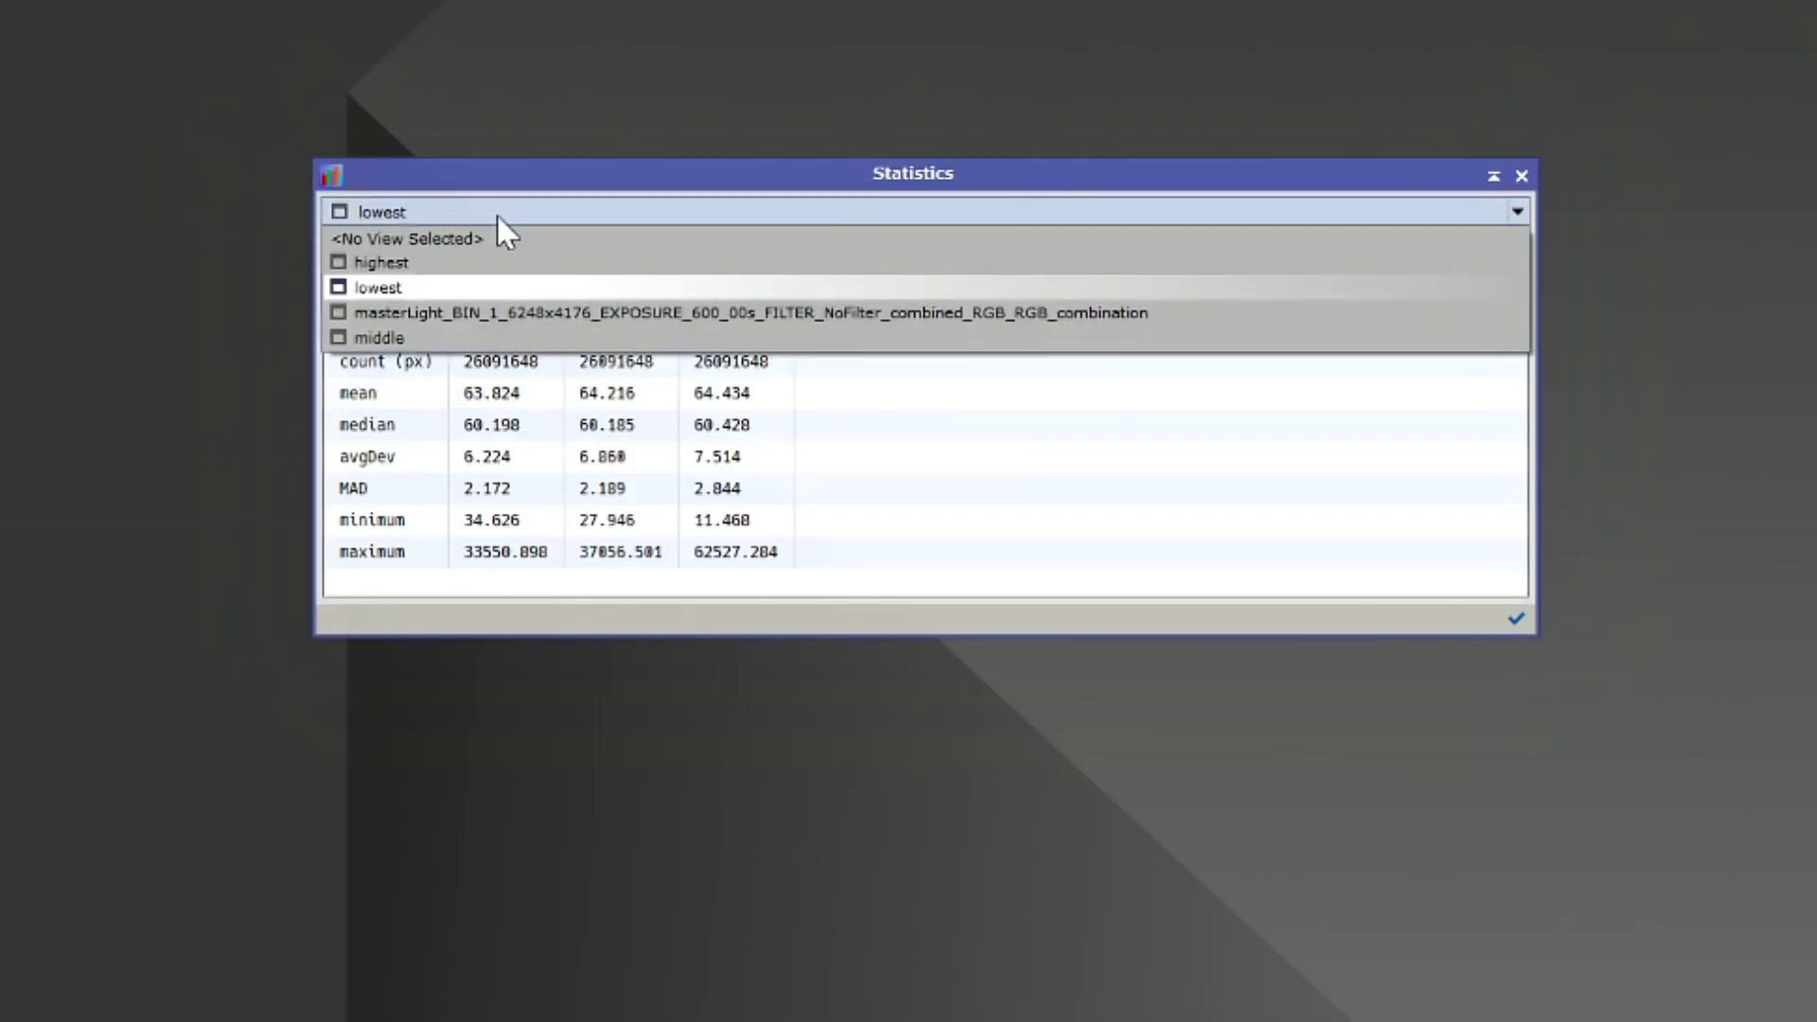
pyautogui.click(434, 313)
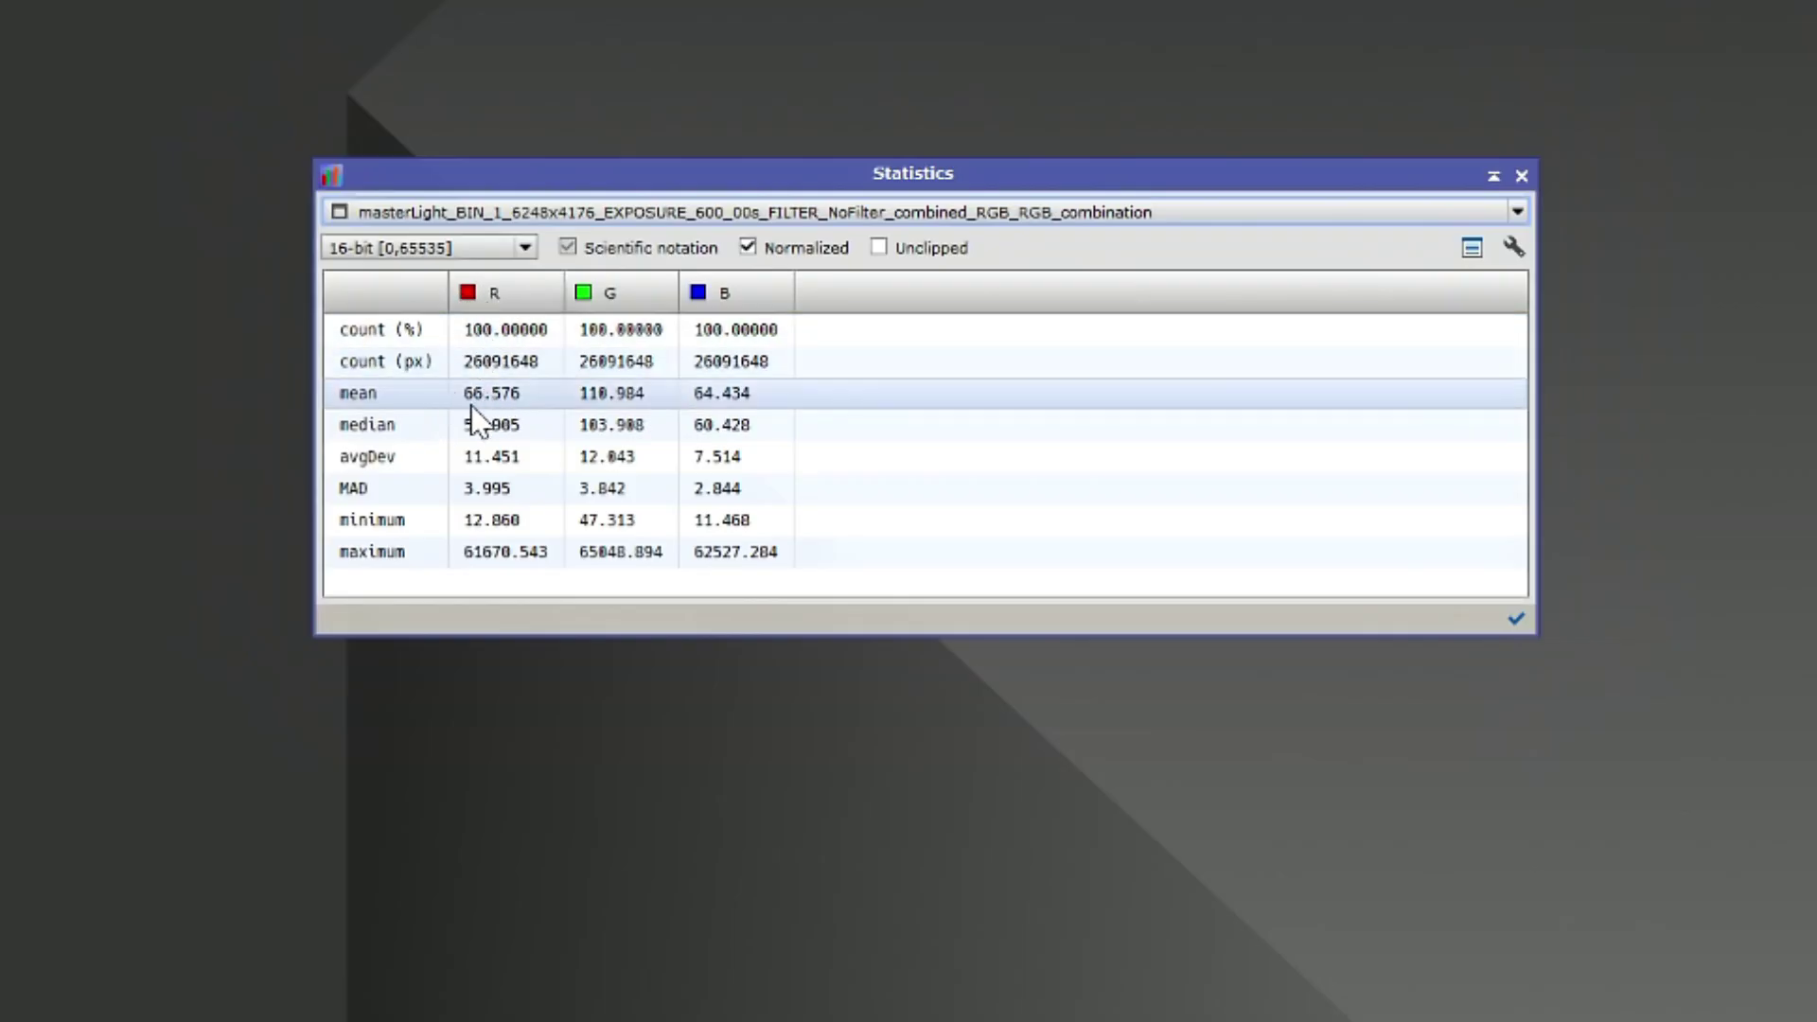
# Check the middle image's channel statistics, then return Statistics to the masterLight image for comparison.
pyautogui.click(482, 214)
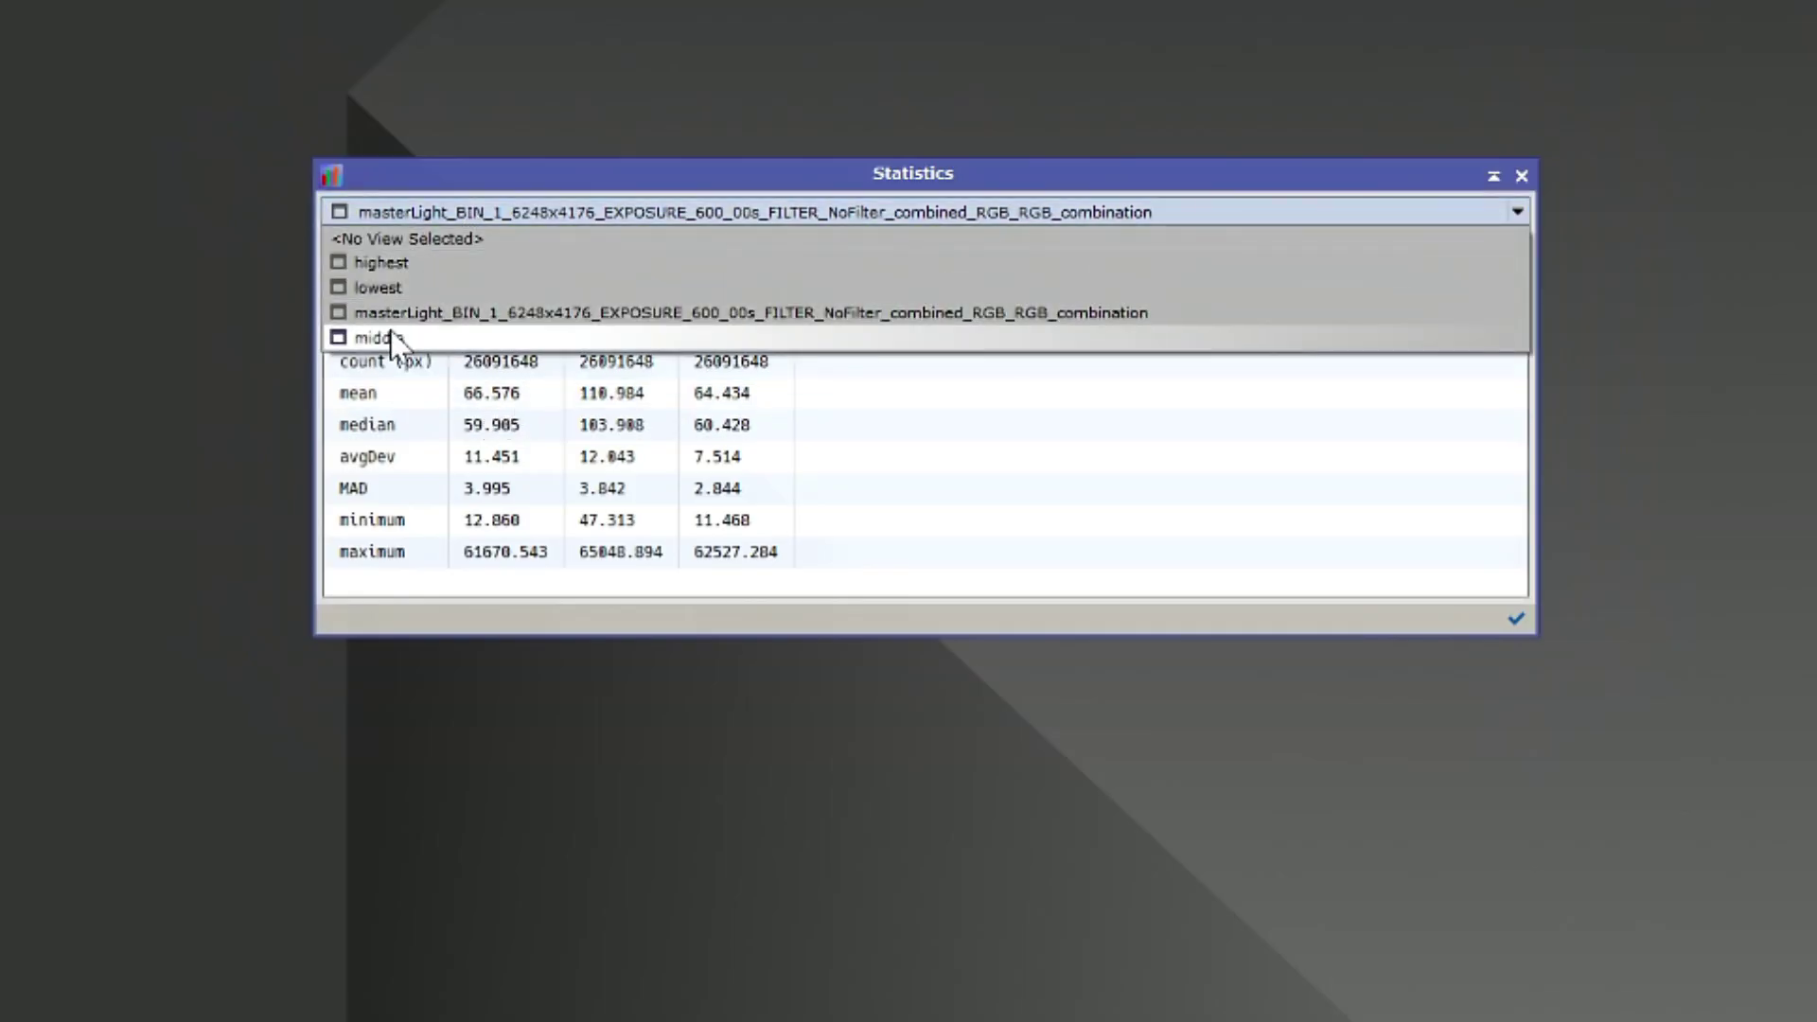
pyautogui.press('Escape')
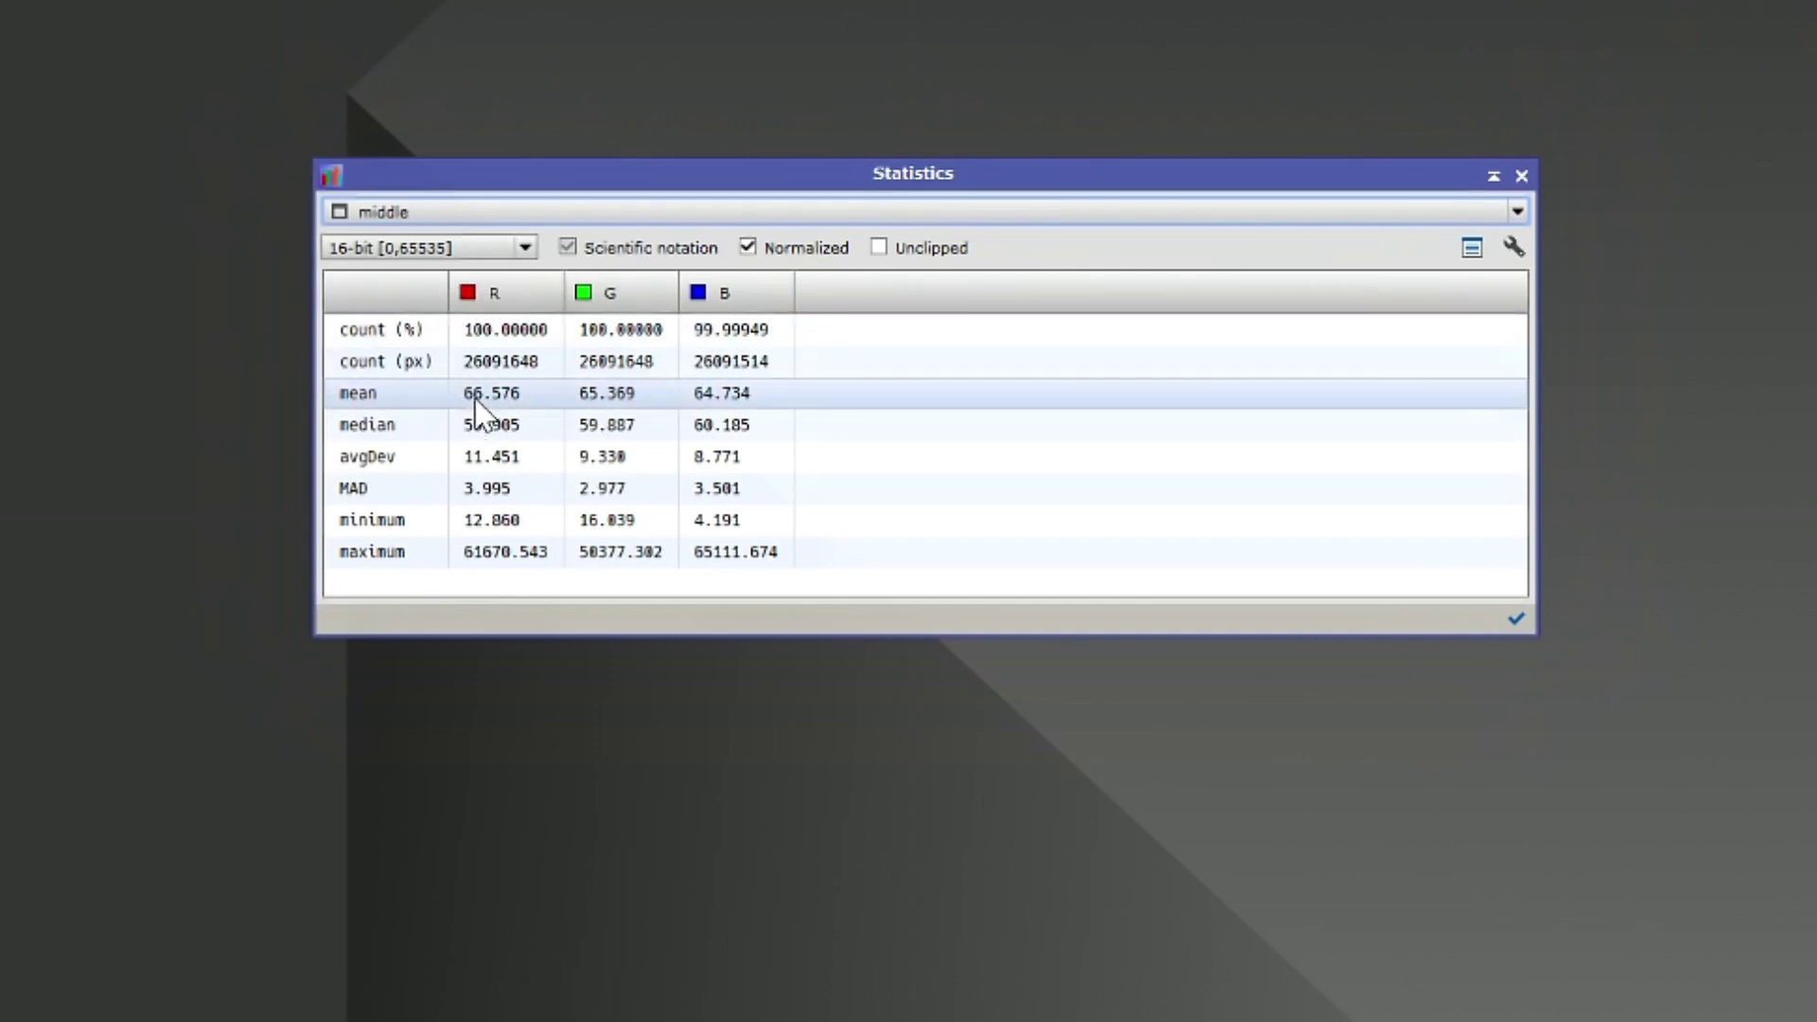
pyautogui.click(393, 212)
pyautogui.click(379, 313)
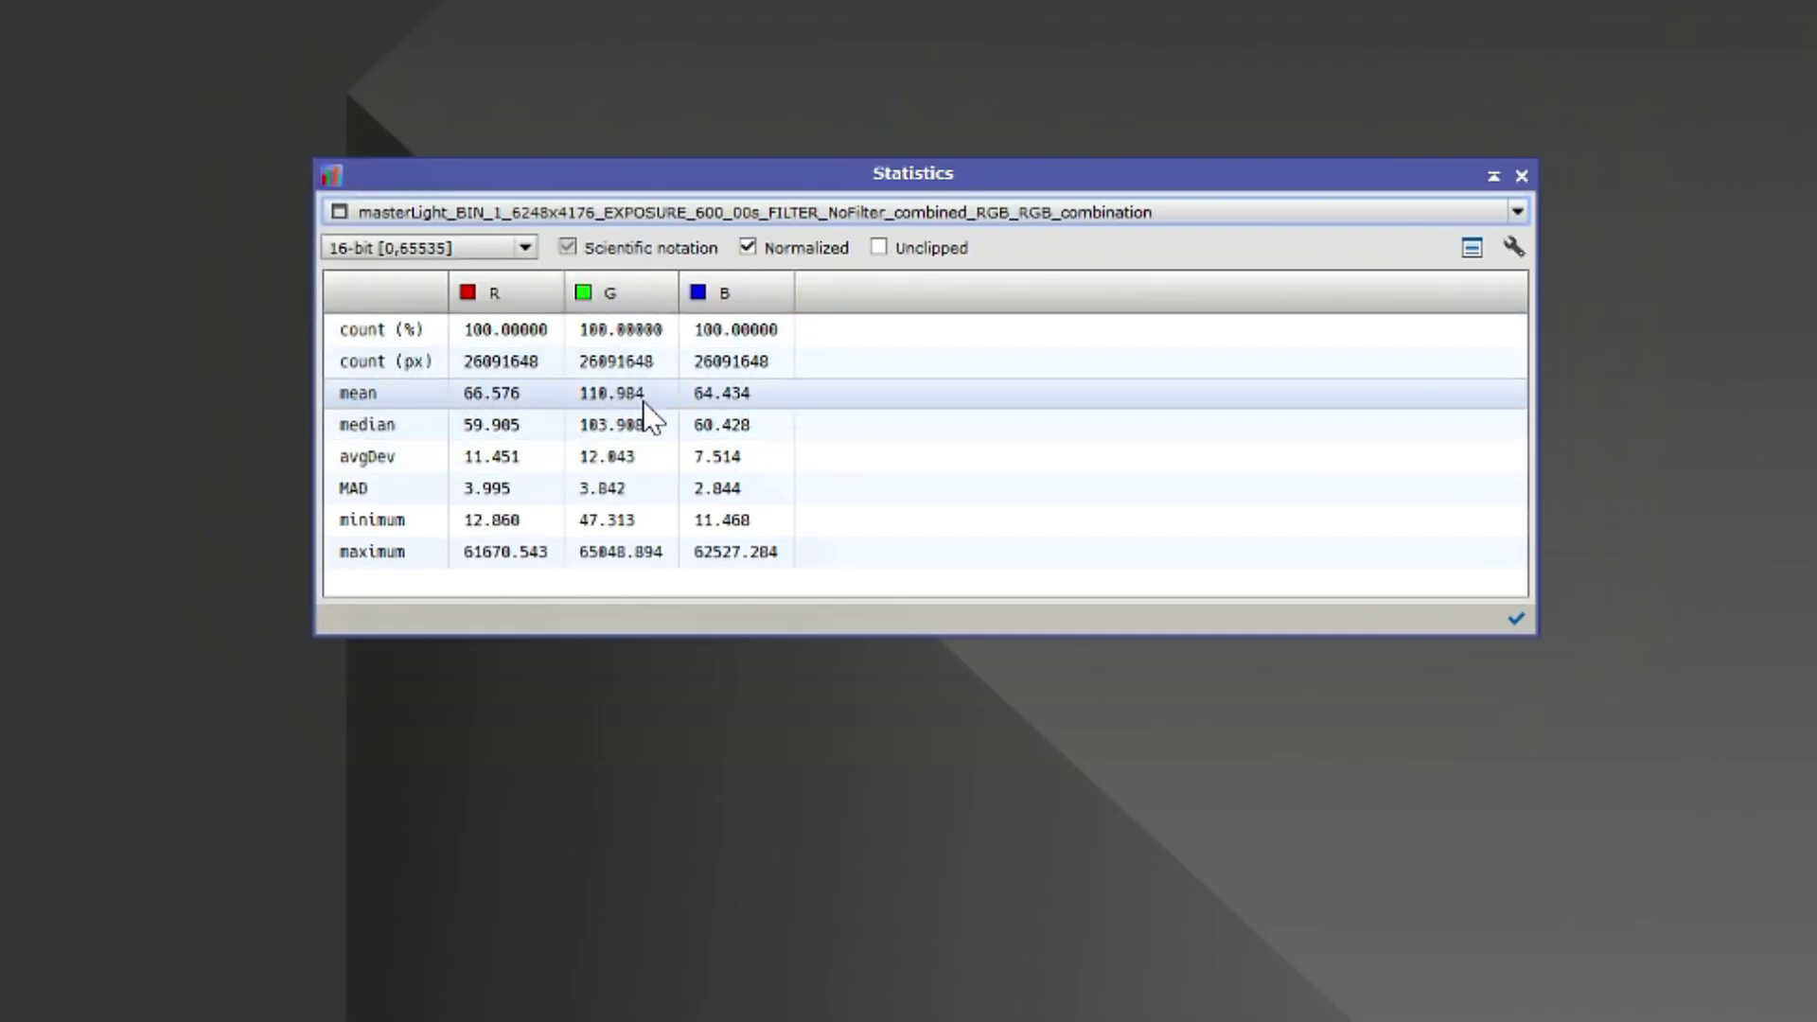
# Examine the channel statistics of the highest image and close the Statistics window.
pyautogui.click(469, 220)
pyautogui.click(401, 259)
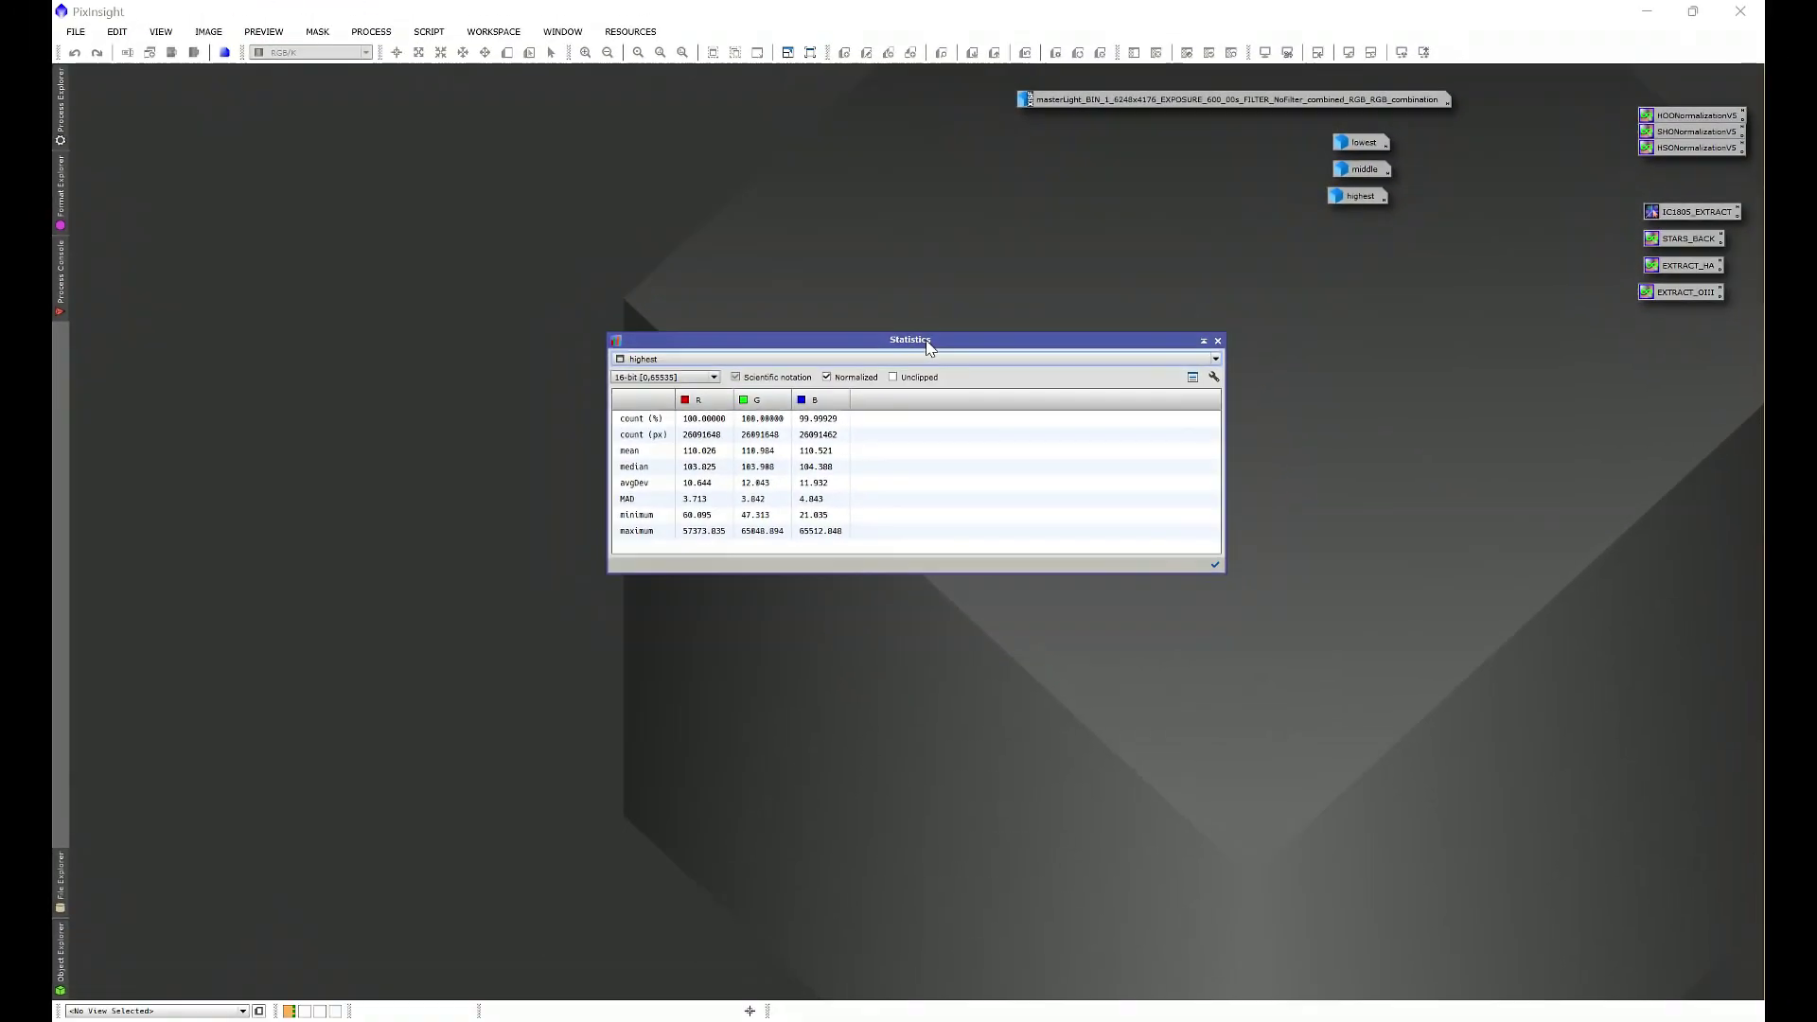
pyautogui.click(1217, 341)
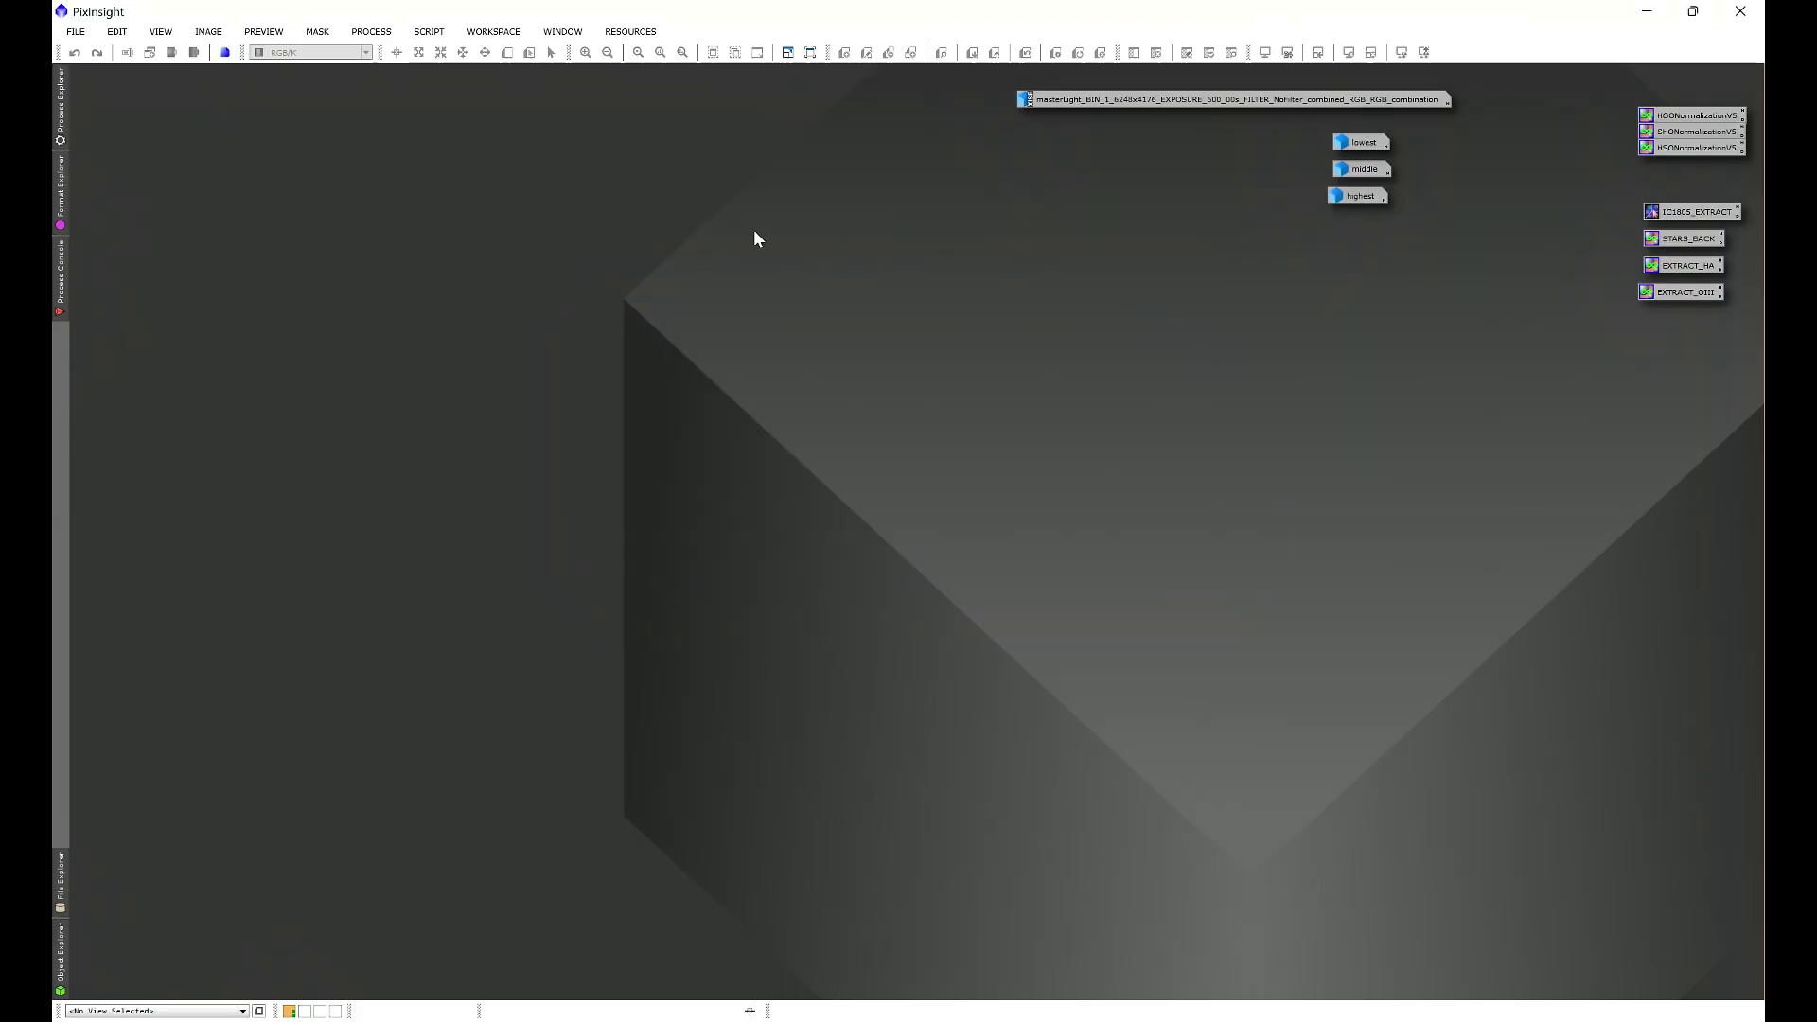
# Open GeneralizedHyperbolicStretch and restore the masterLight image to examine its channel histograms in the graph.
pyautogui.click(371, 34)
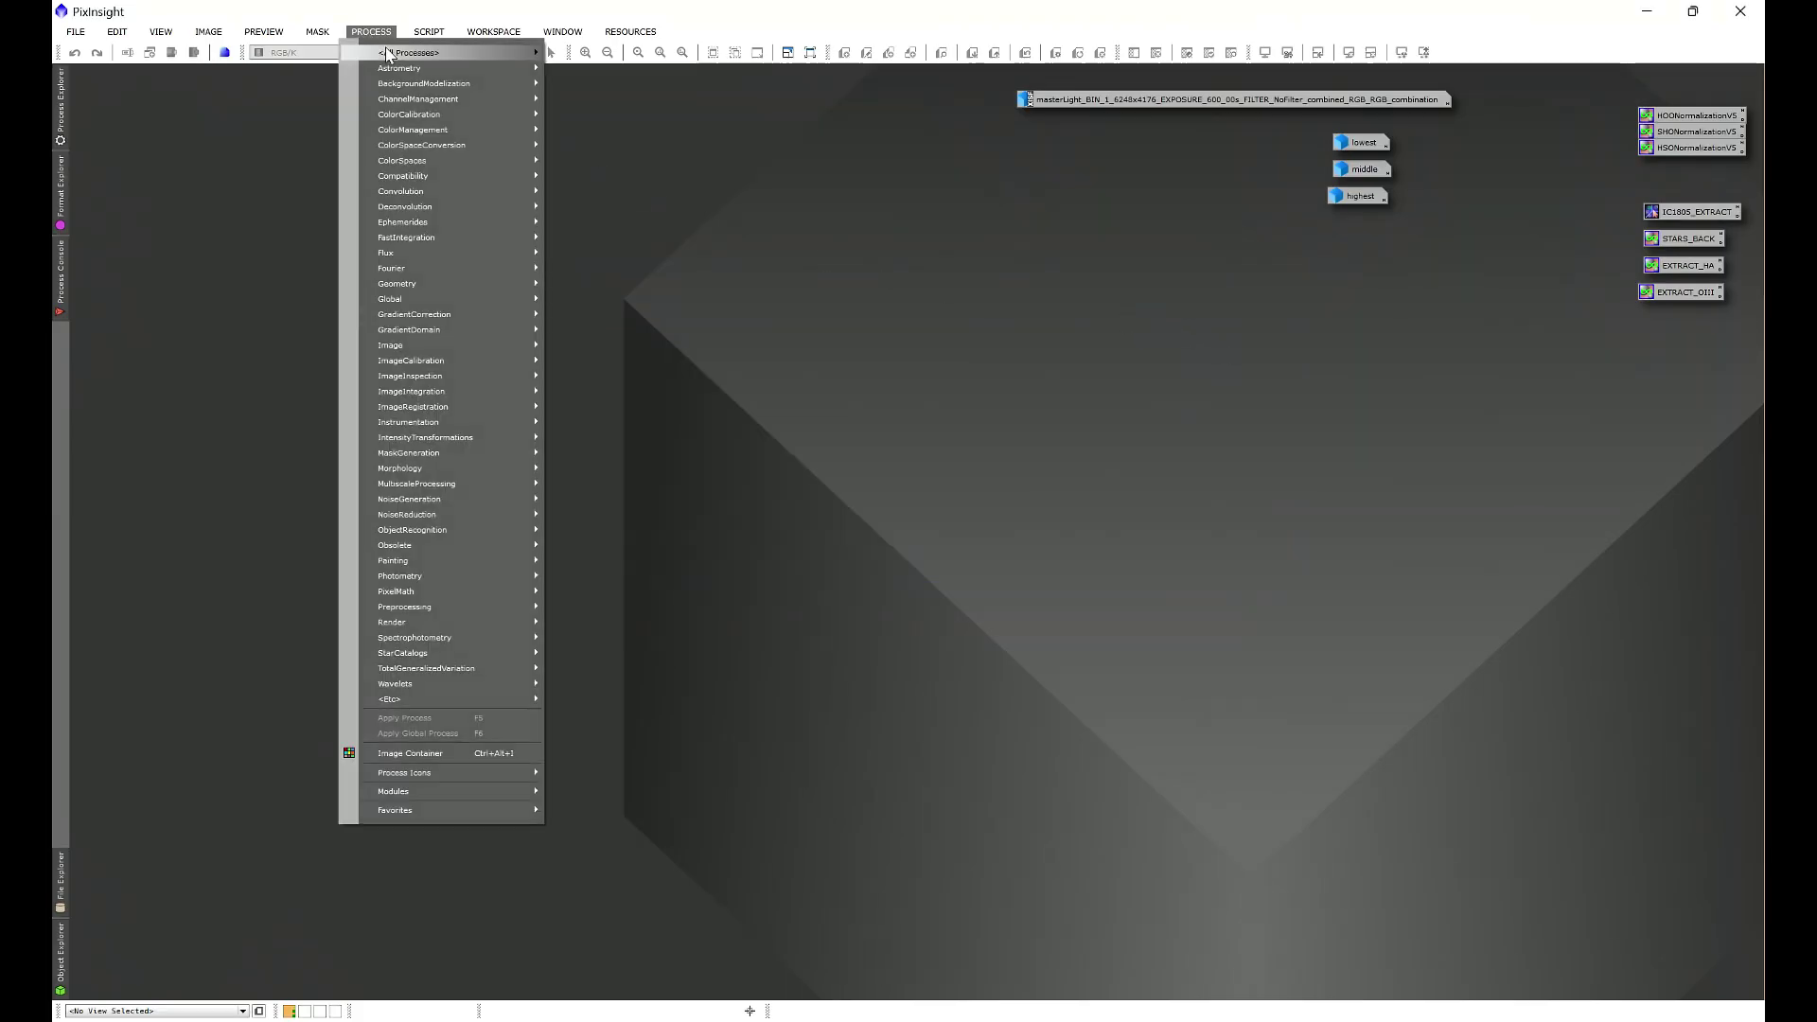
pyautogui.moveTo(385, 52)
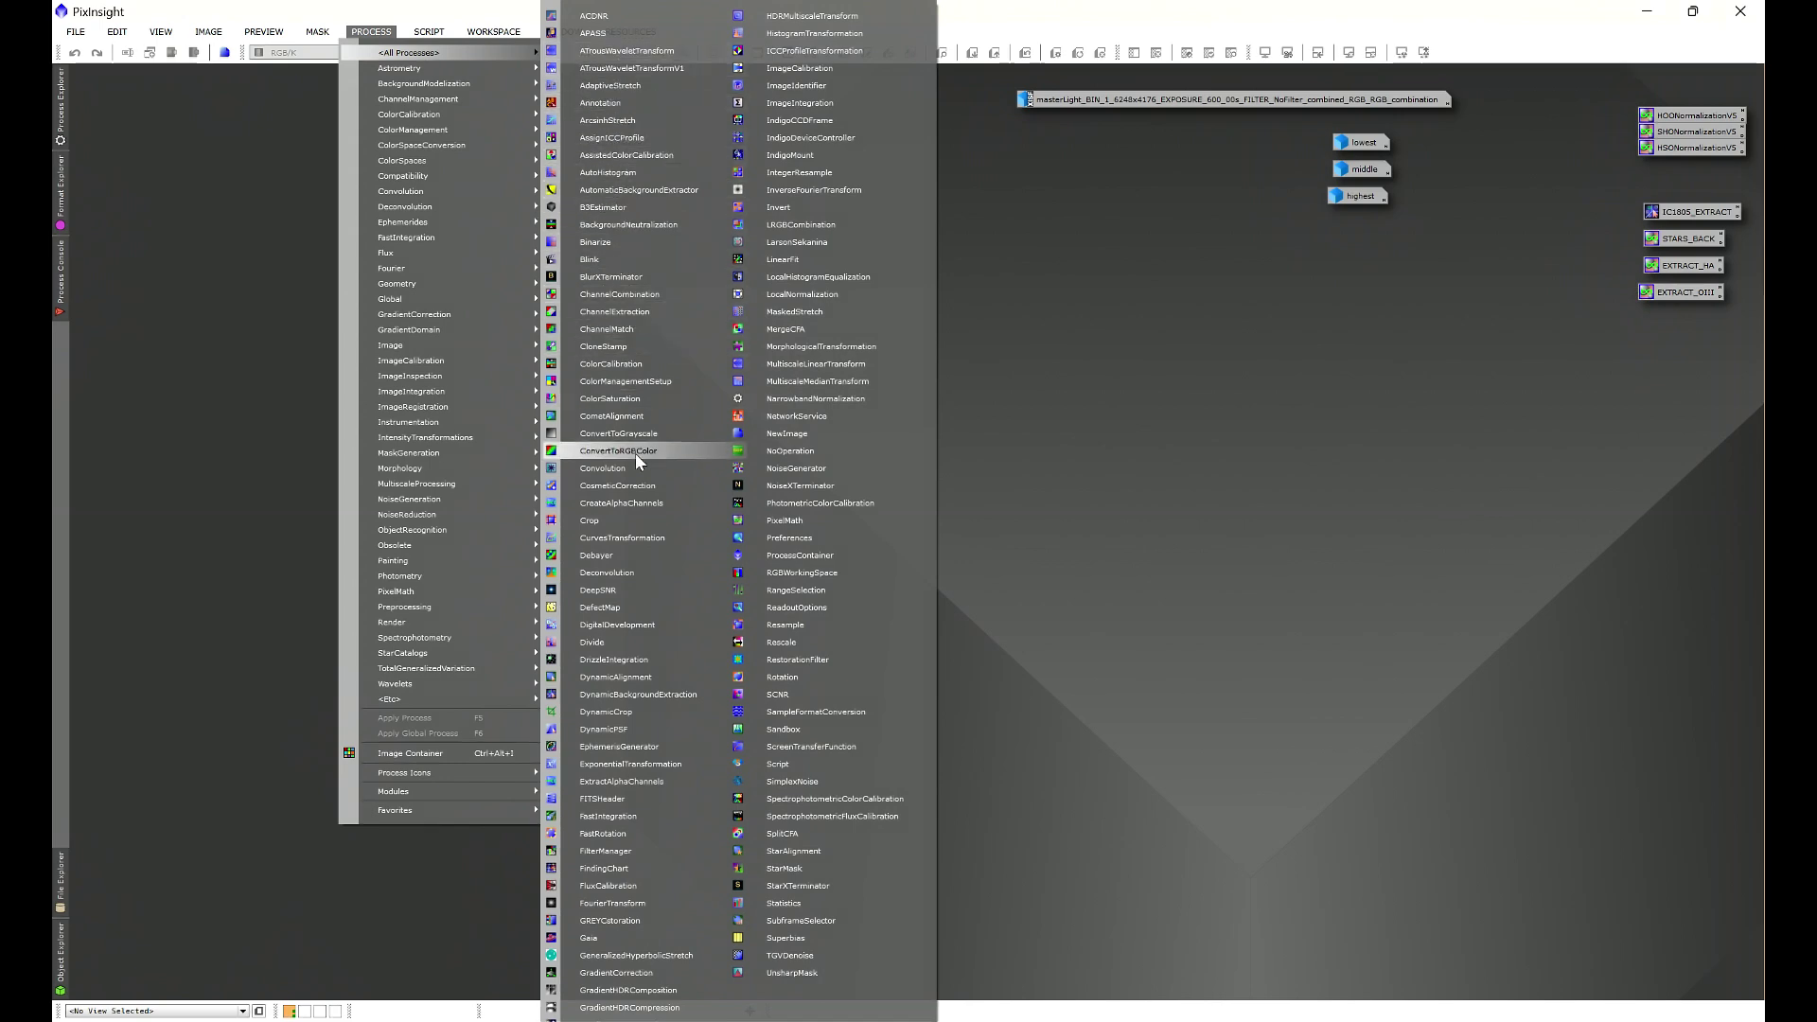
pyautogui.click(625, 956)
pyautogui.doubleClick(1164, 97)
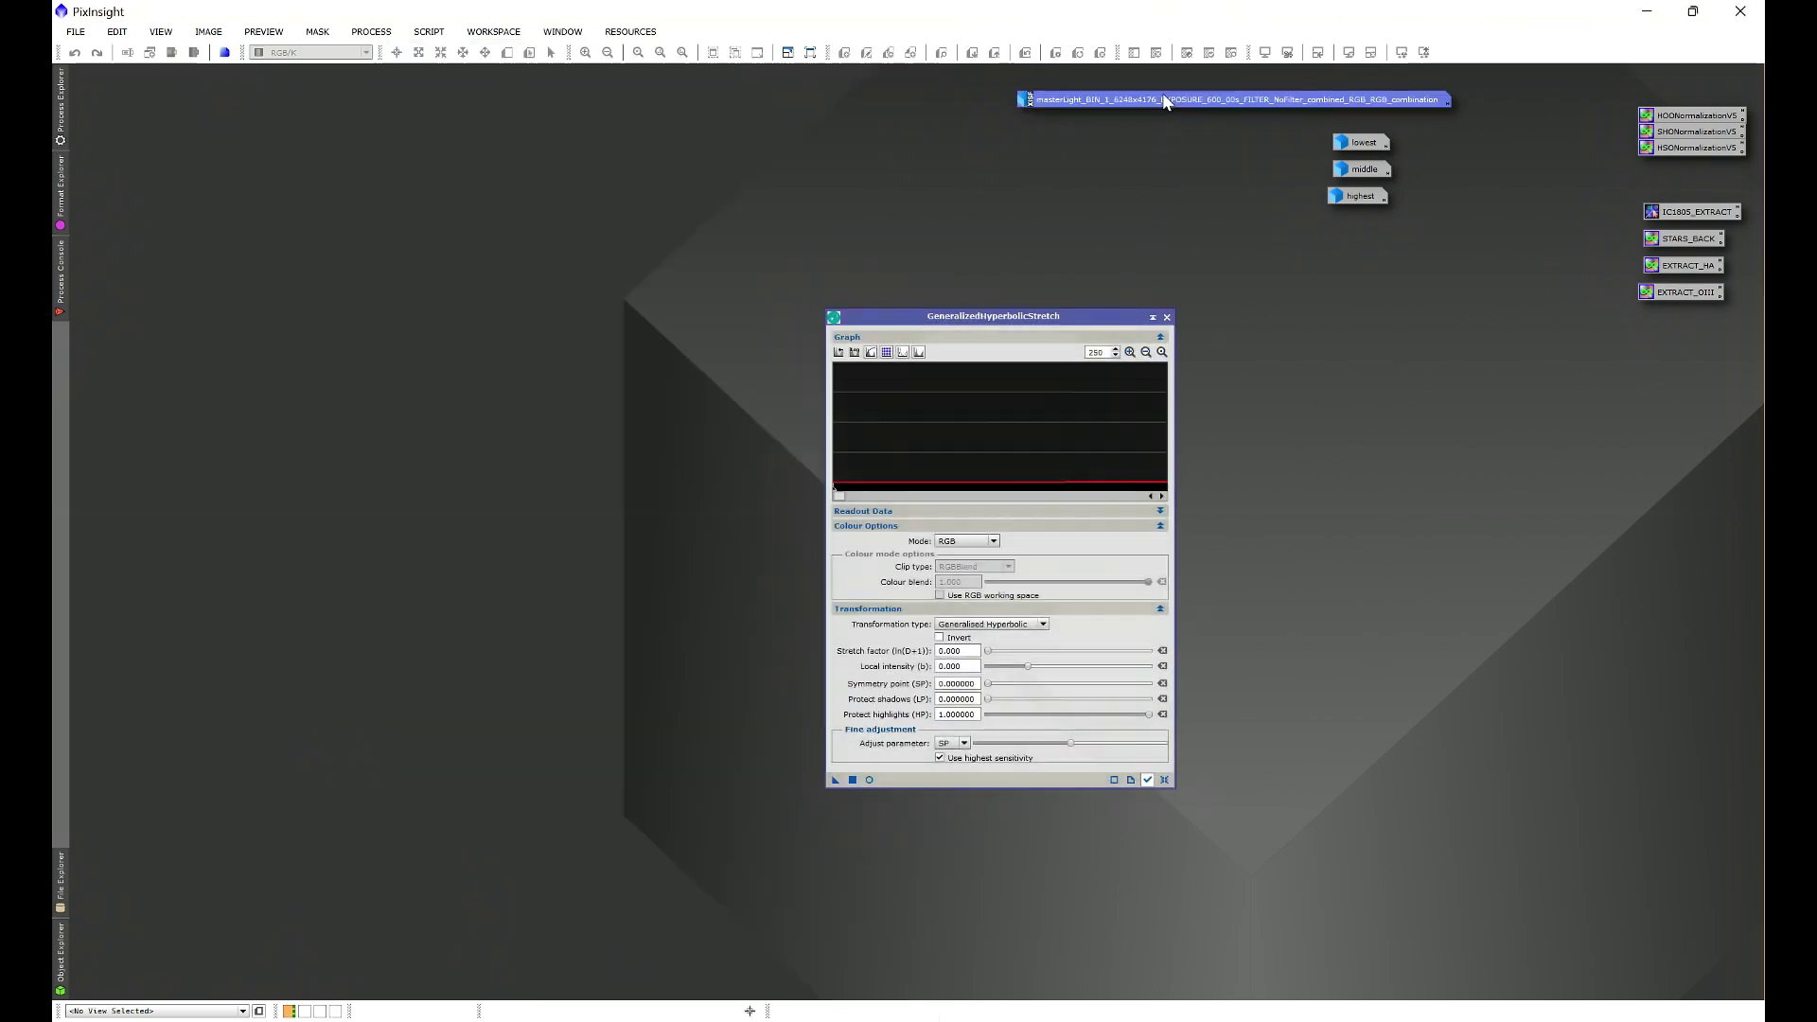
pyautogui.moveTo(975, 90); pyautogui.dragTo(749, 124)
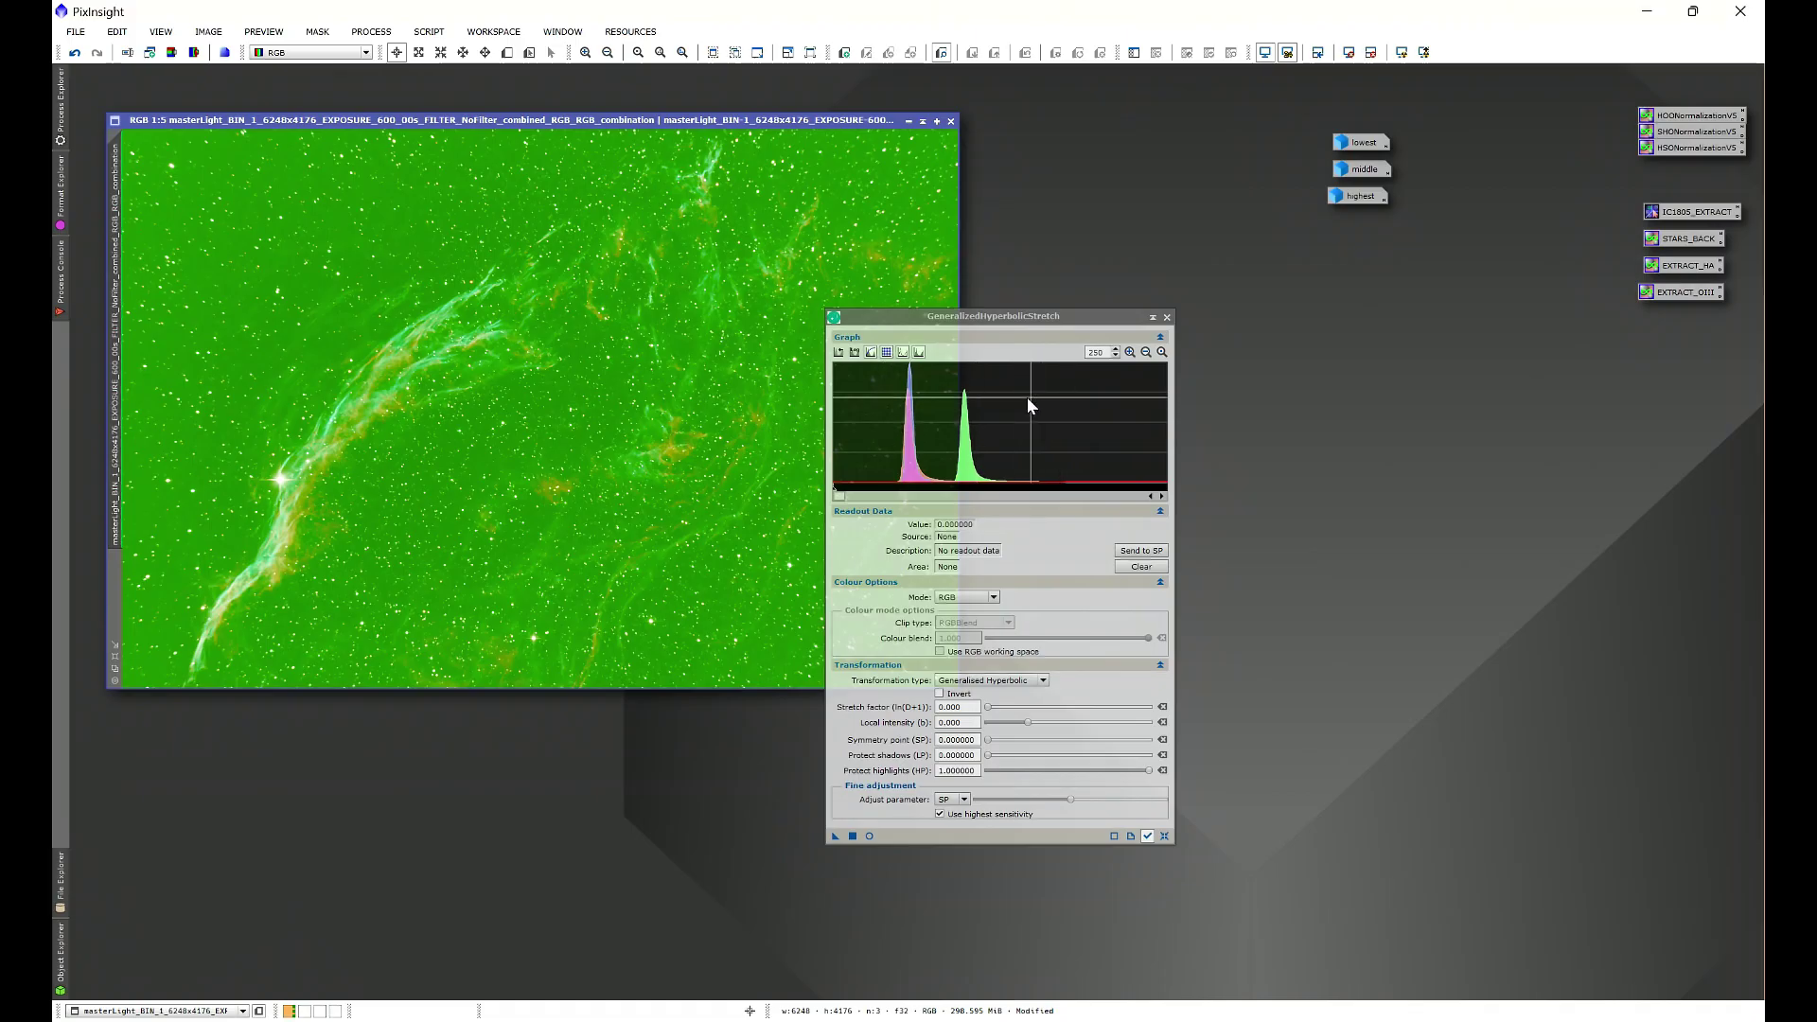
pyautogui.moveTo(1023, 400)
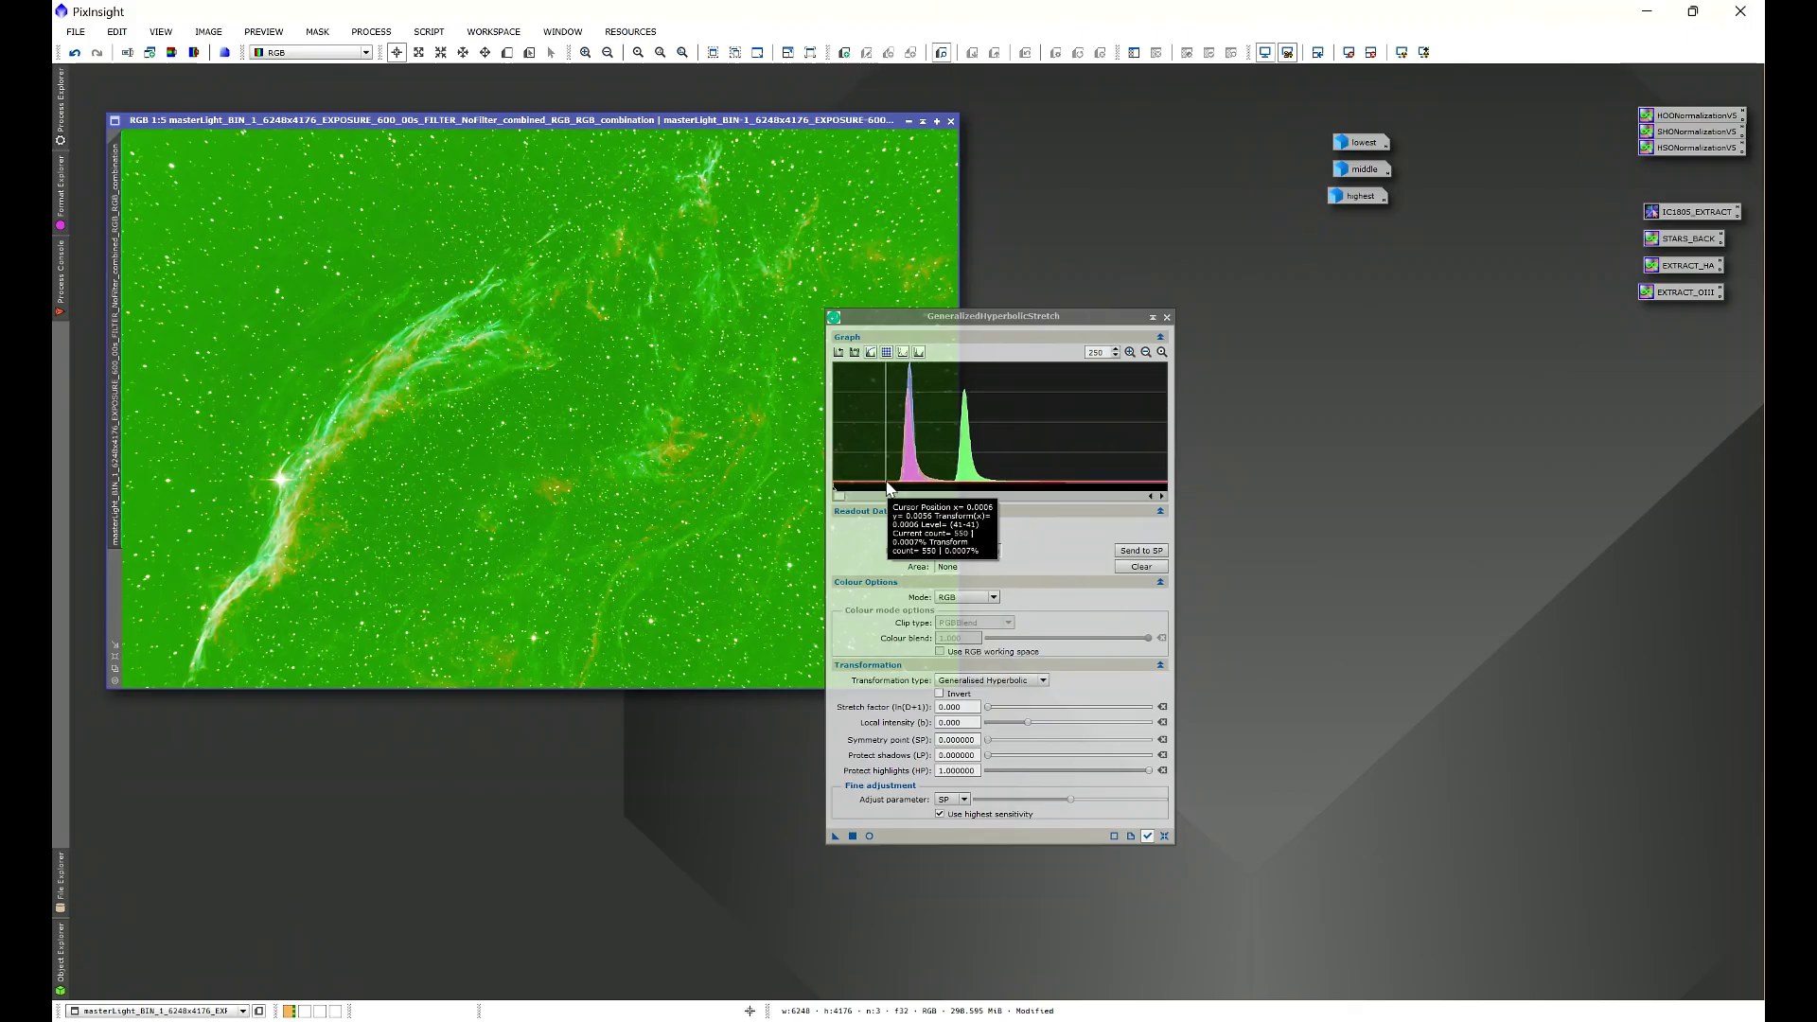
# Reopen Statistics for the masterLight image and place it beside the histogram to compare the channel means with the peaks.
pyautogui.click(371, 31)
pyautogui.moveTo(399, 54)
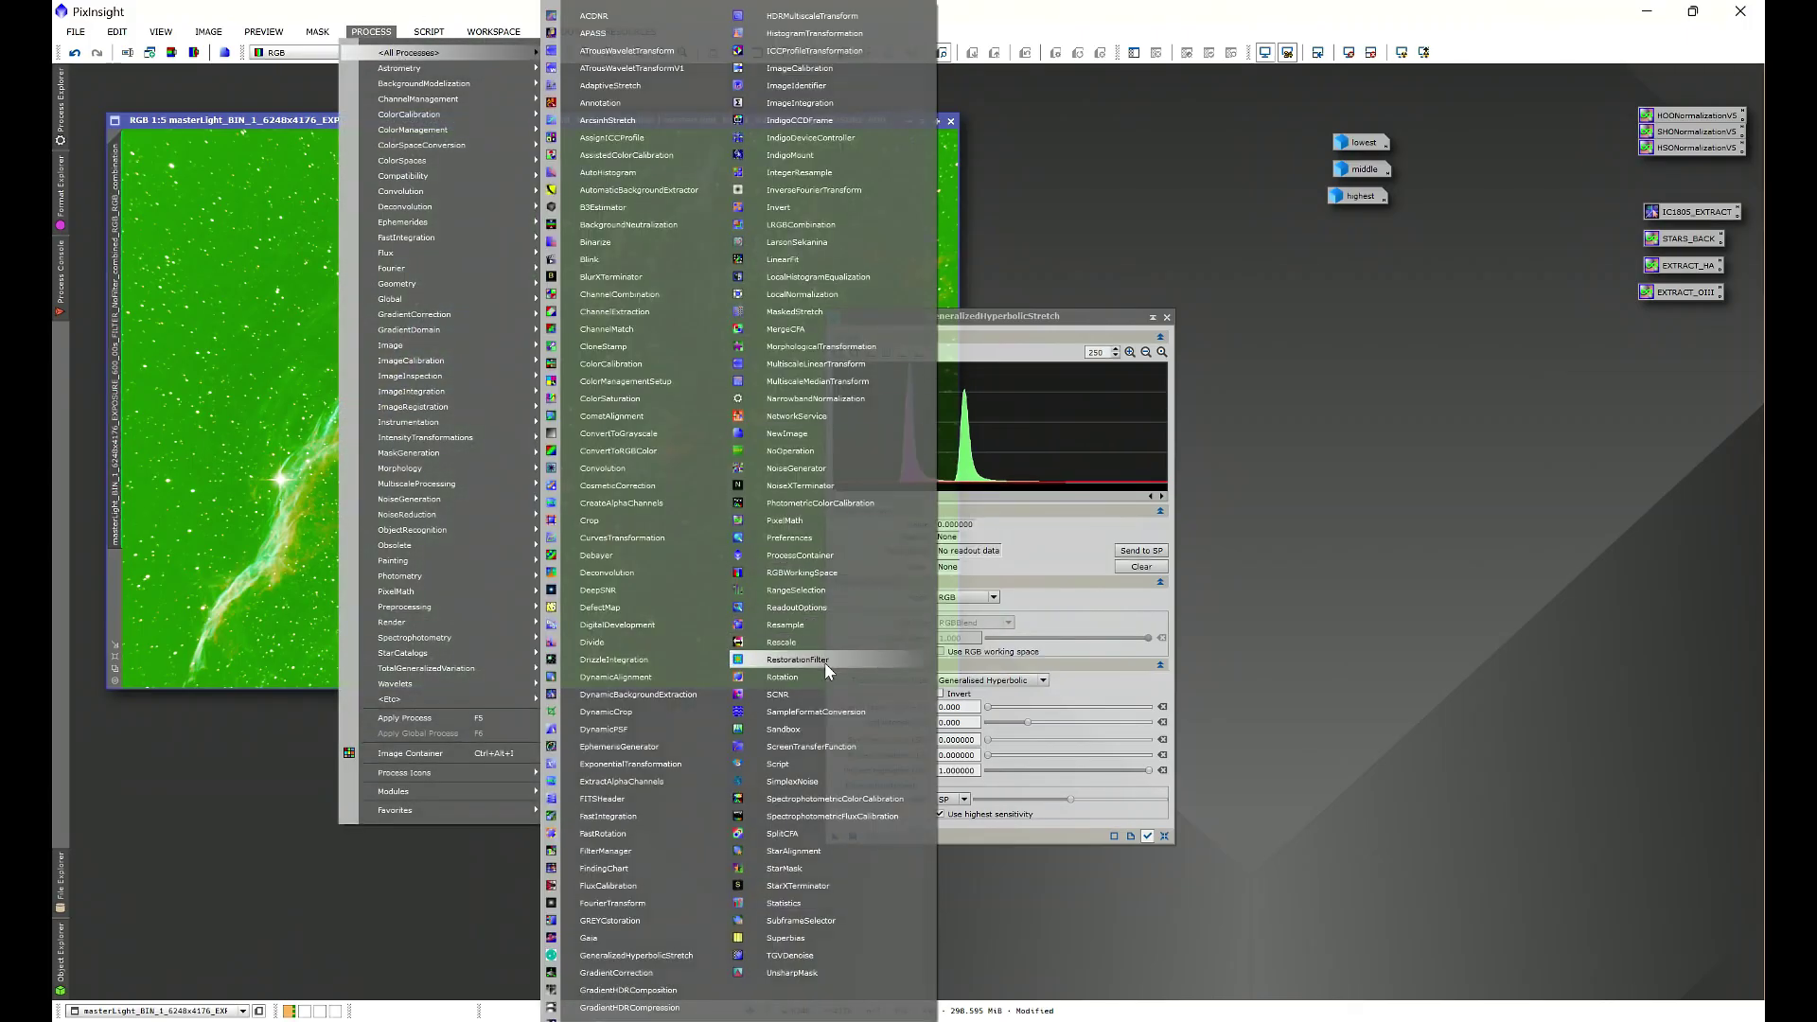
pyautogui.click(785, 902)
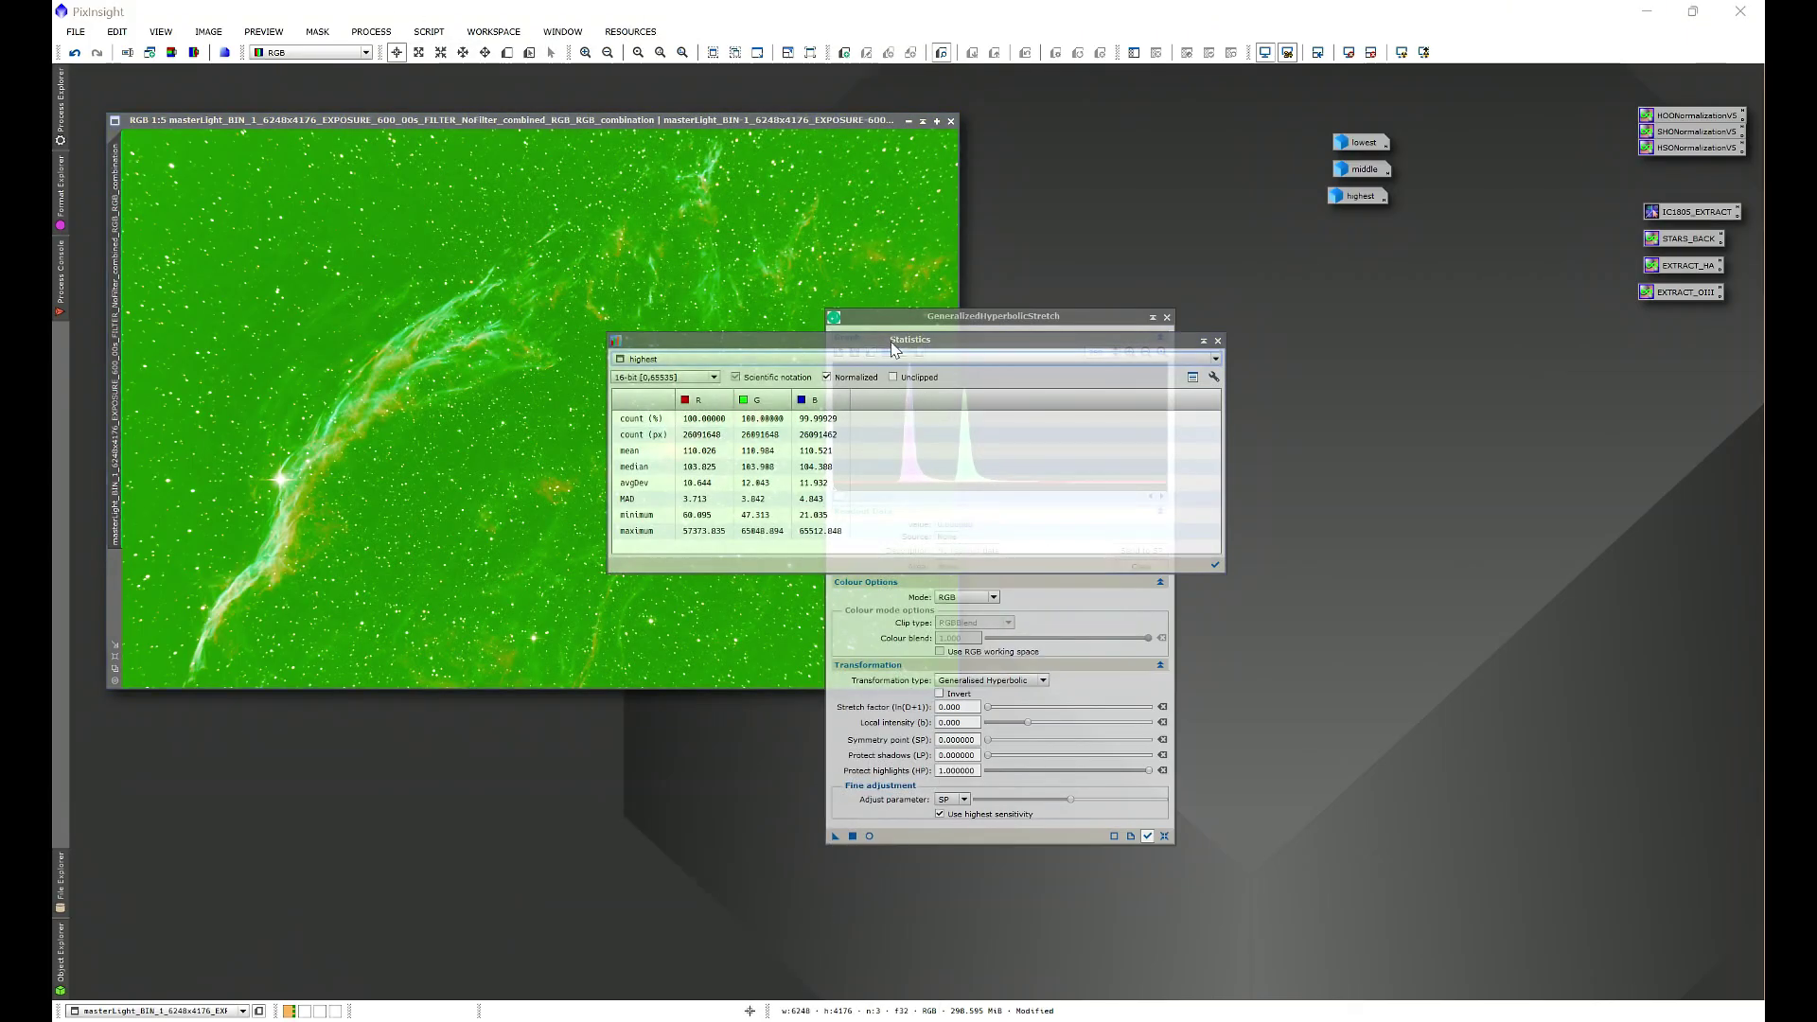
pyautogui.moveTo(909, 339); pyautogui.dragTo(1270, 393)
pyautogui.click(1048, 413)
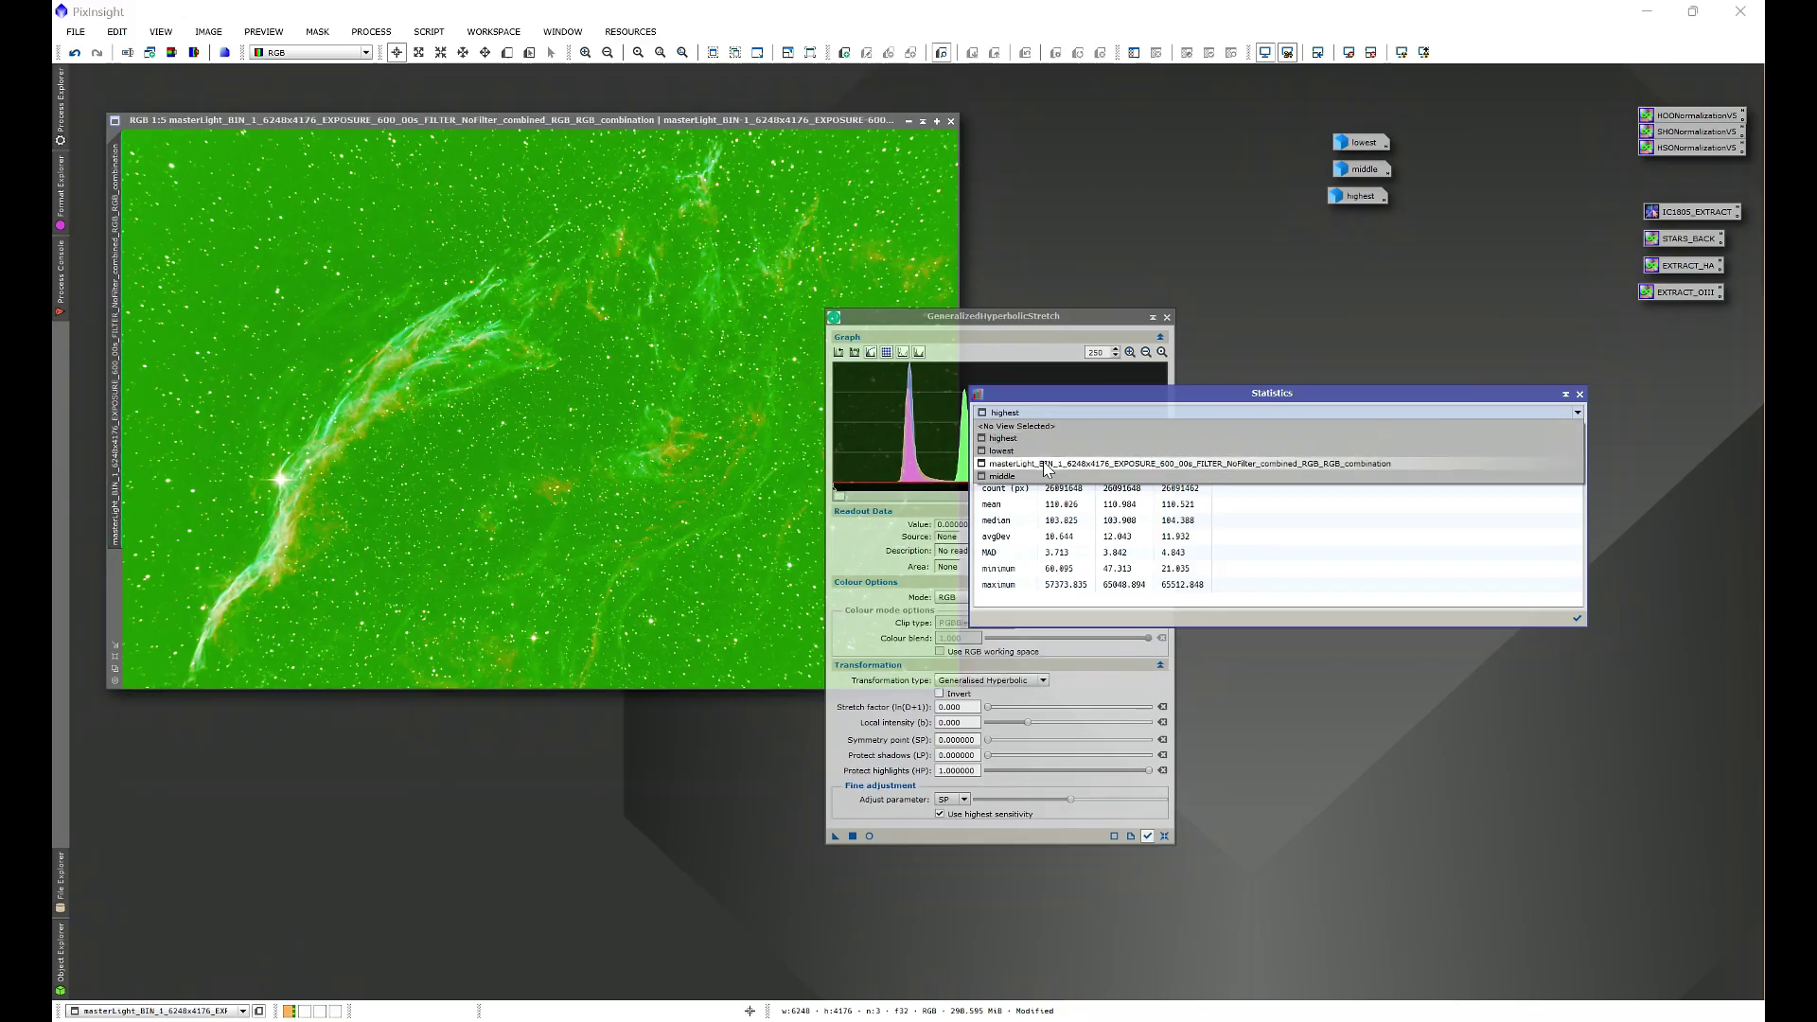
pyautogui.click(1050, 464)
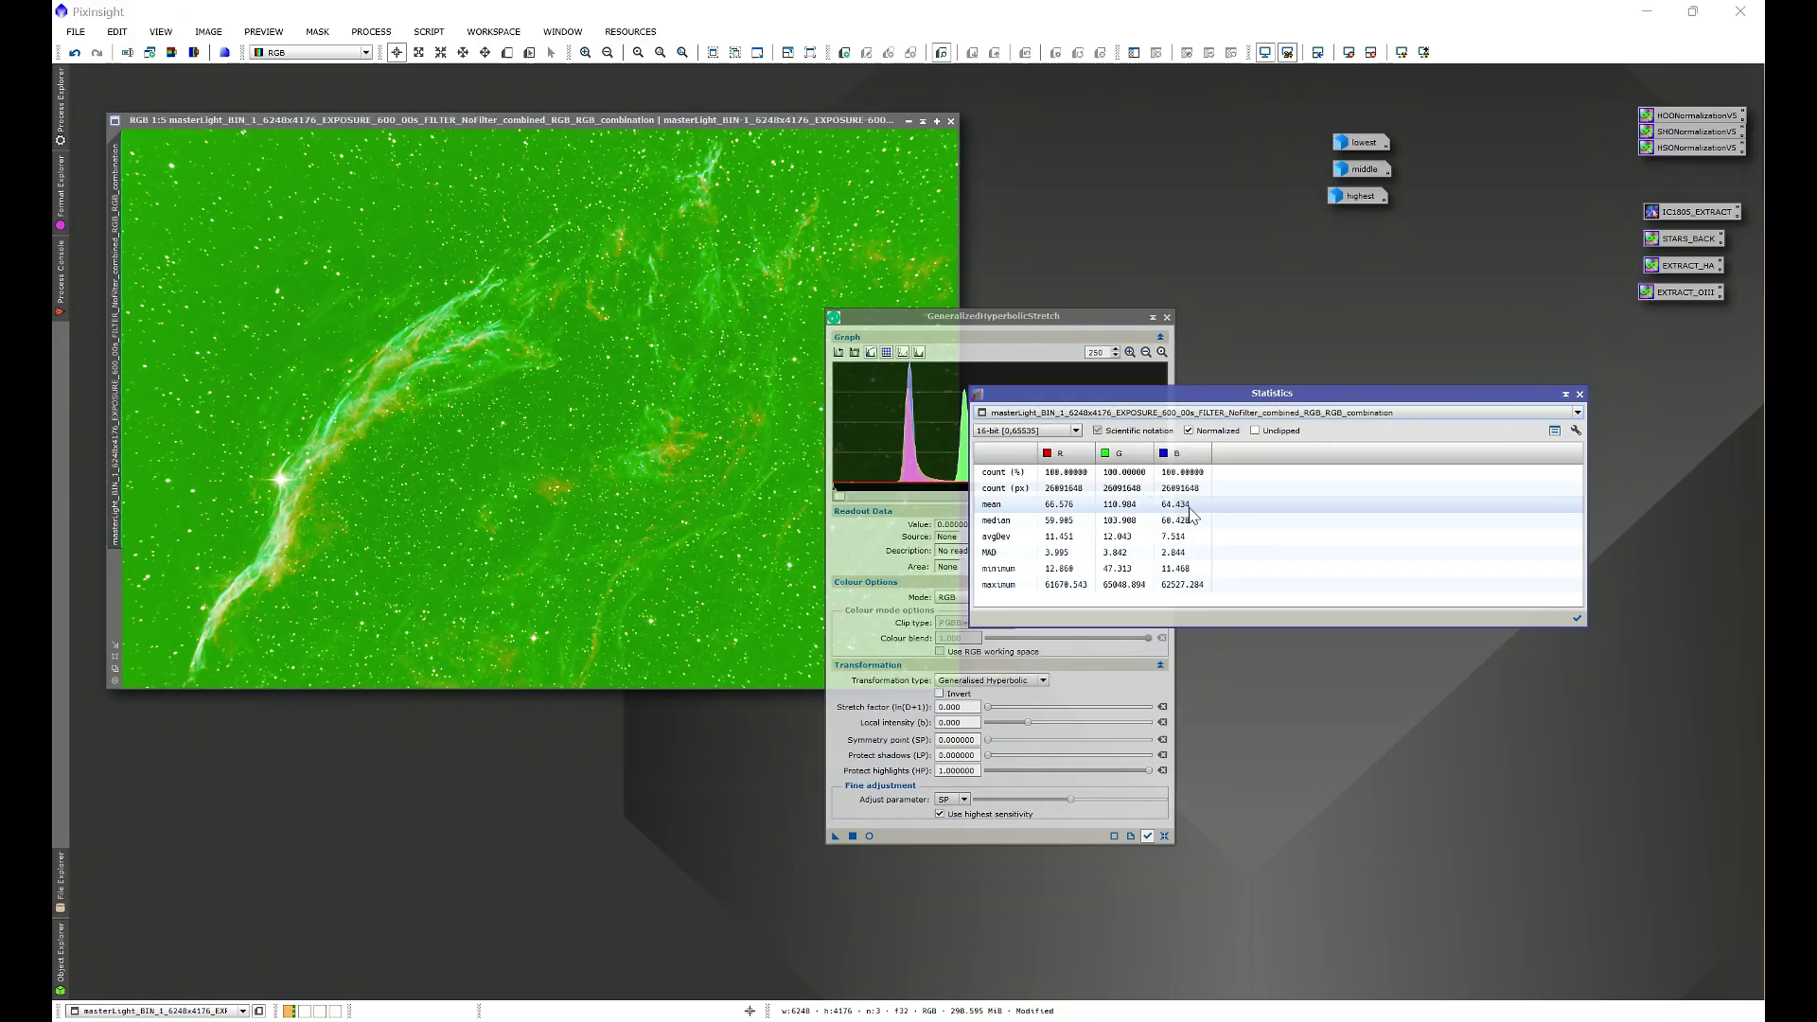
pyautogui.moveTo(1189, 397); pyautogui.dragTo(1413, 403)
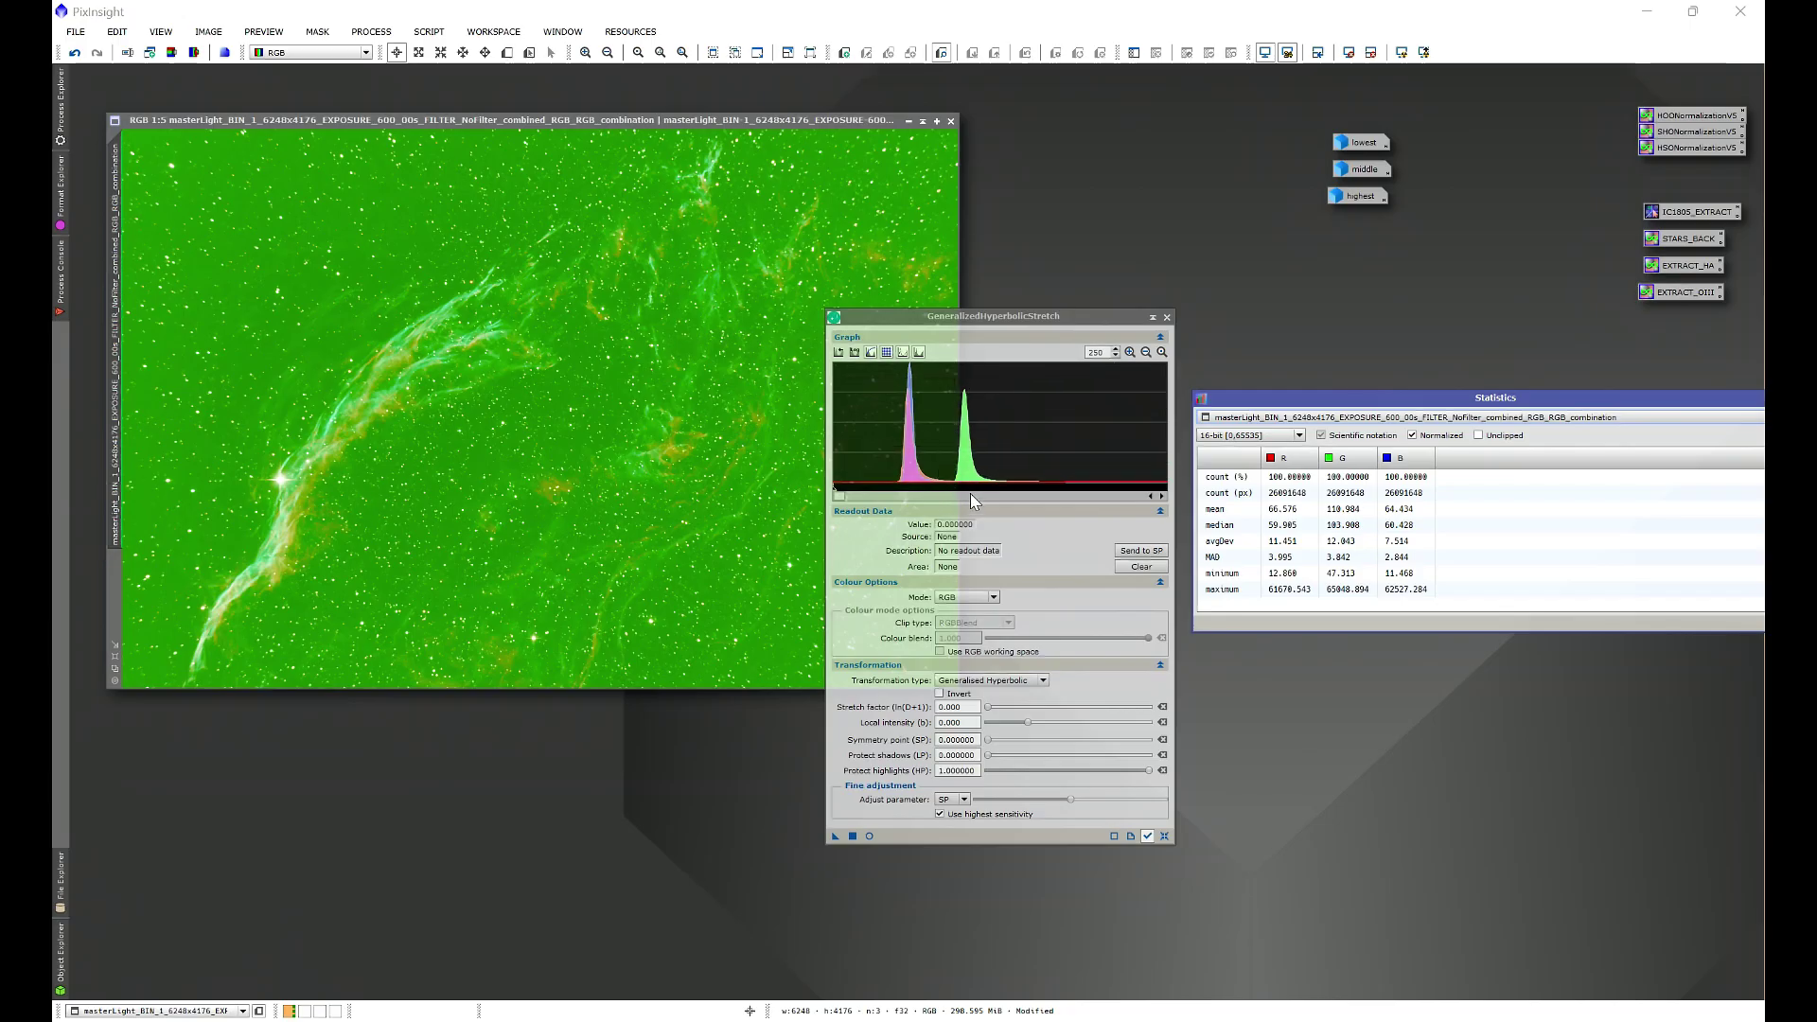
# Restore the lowest image and load it in Statistics to compare its histogram with its channel means.
pyautogui.doubleClick(1362, 143)
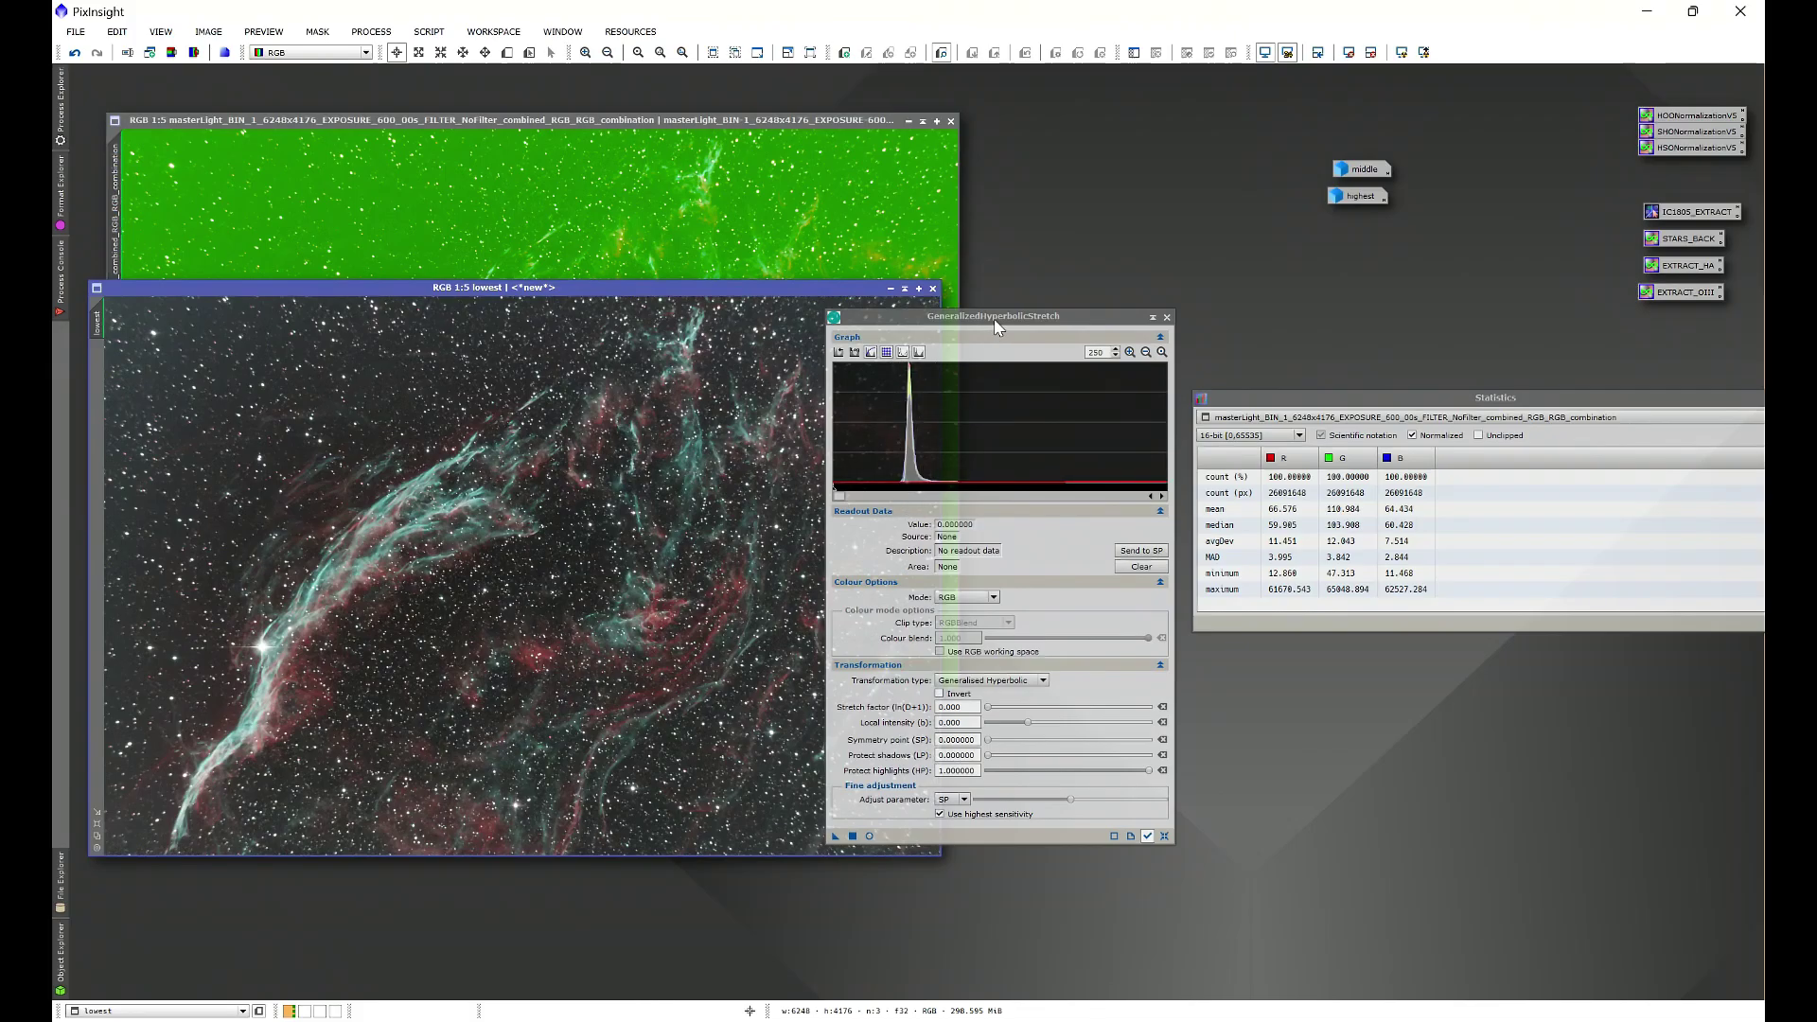
pyautogui.click(1258, 417)
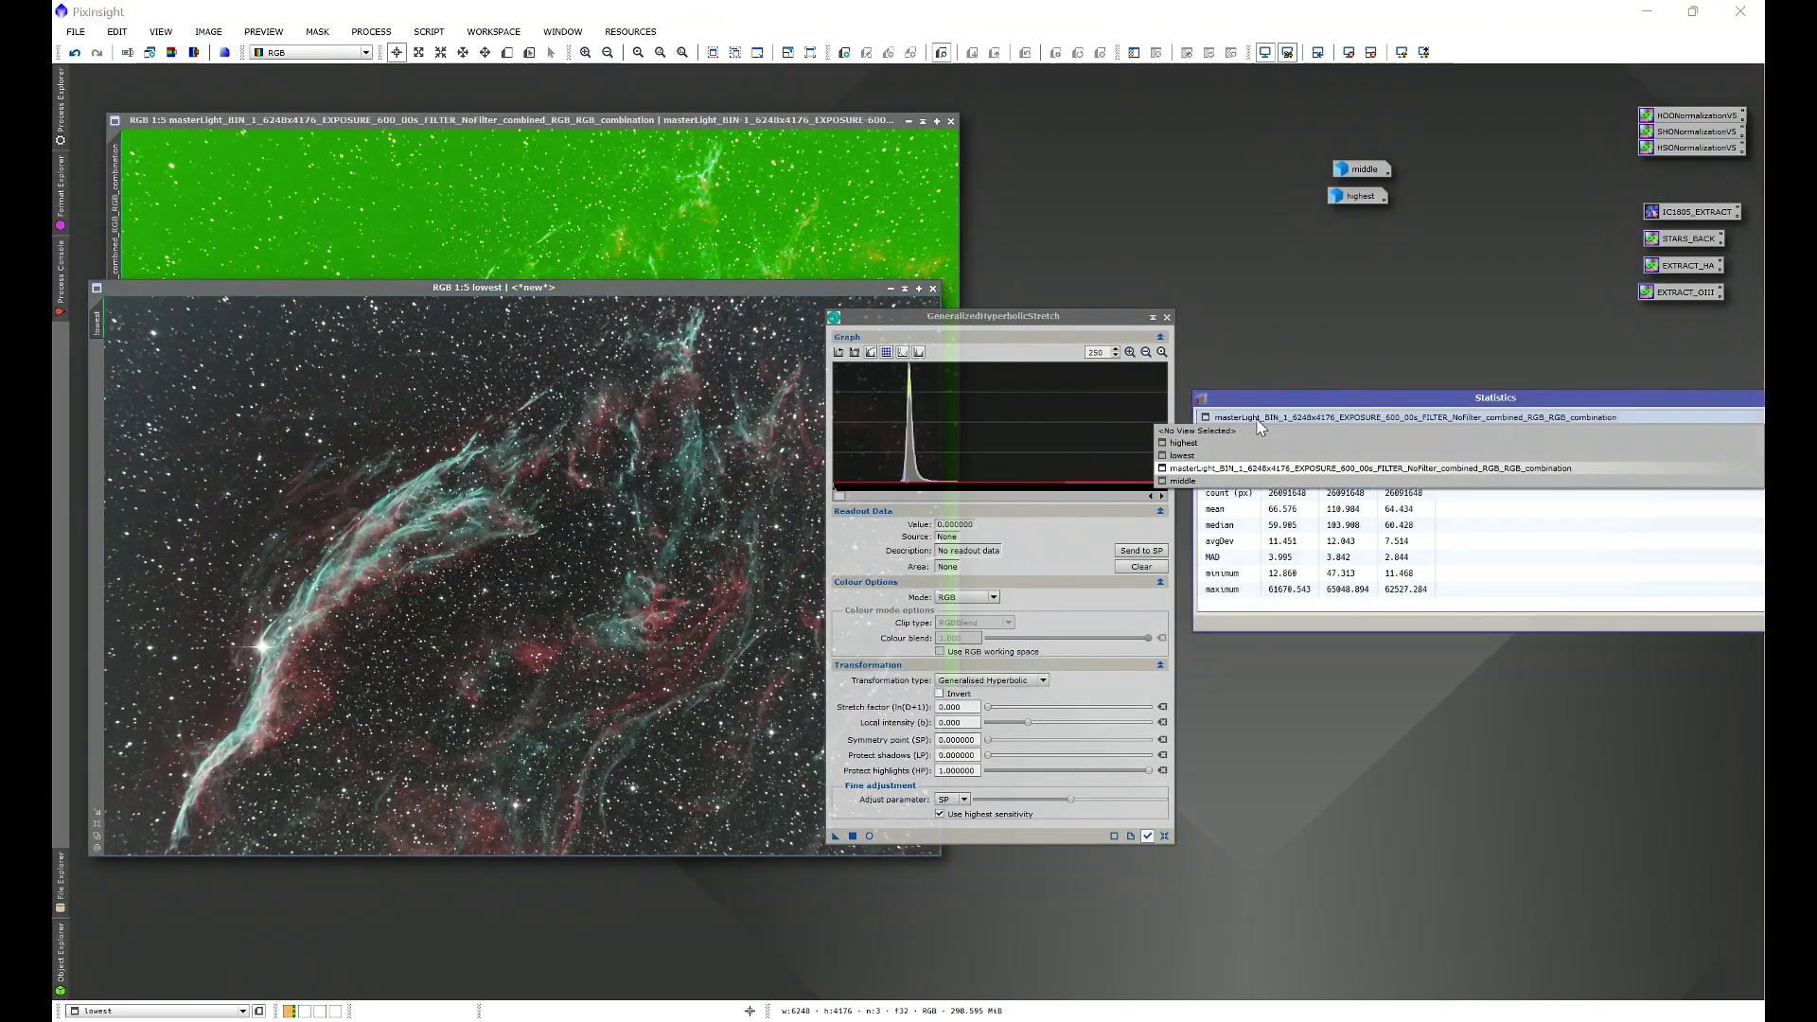
pyautogui.click(1182, 455)
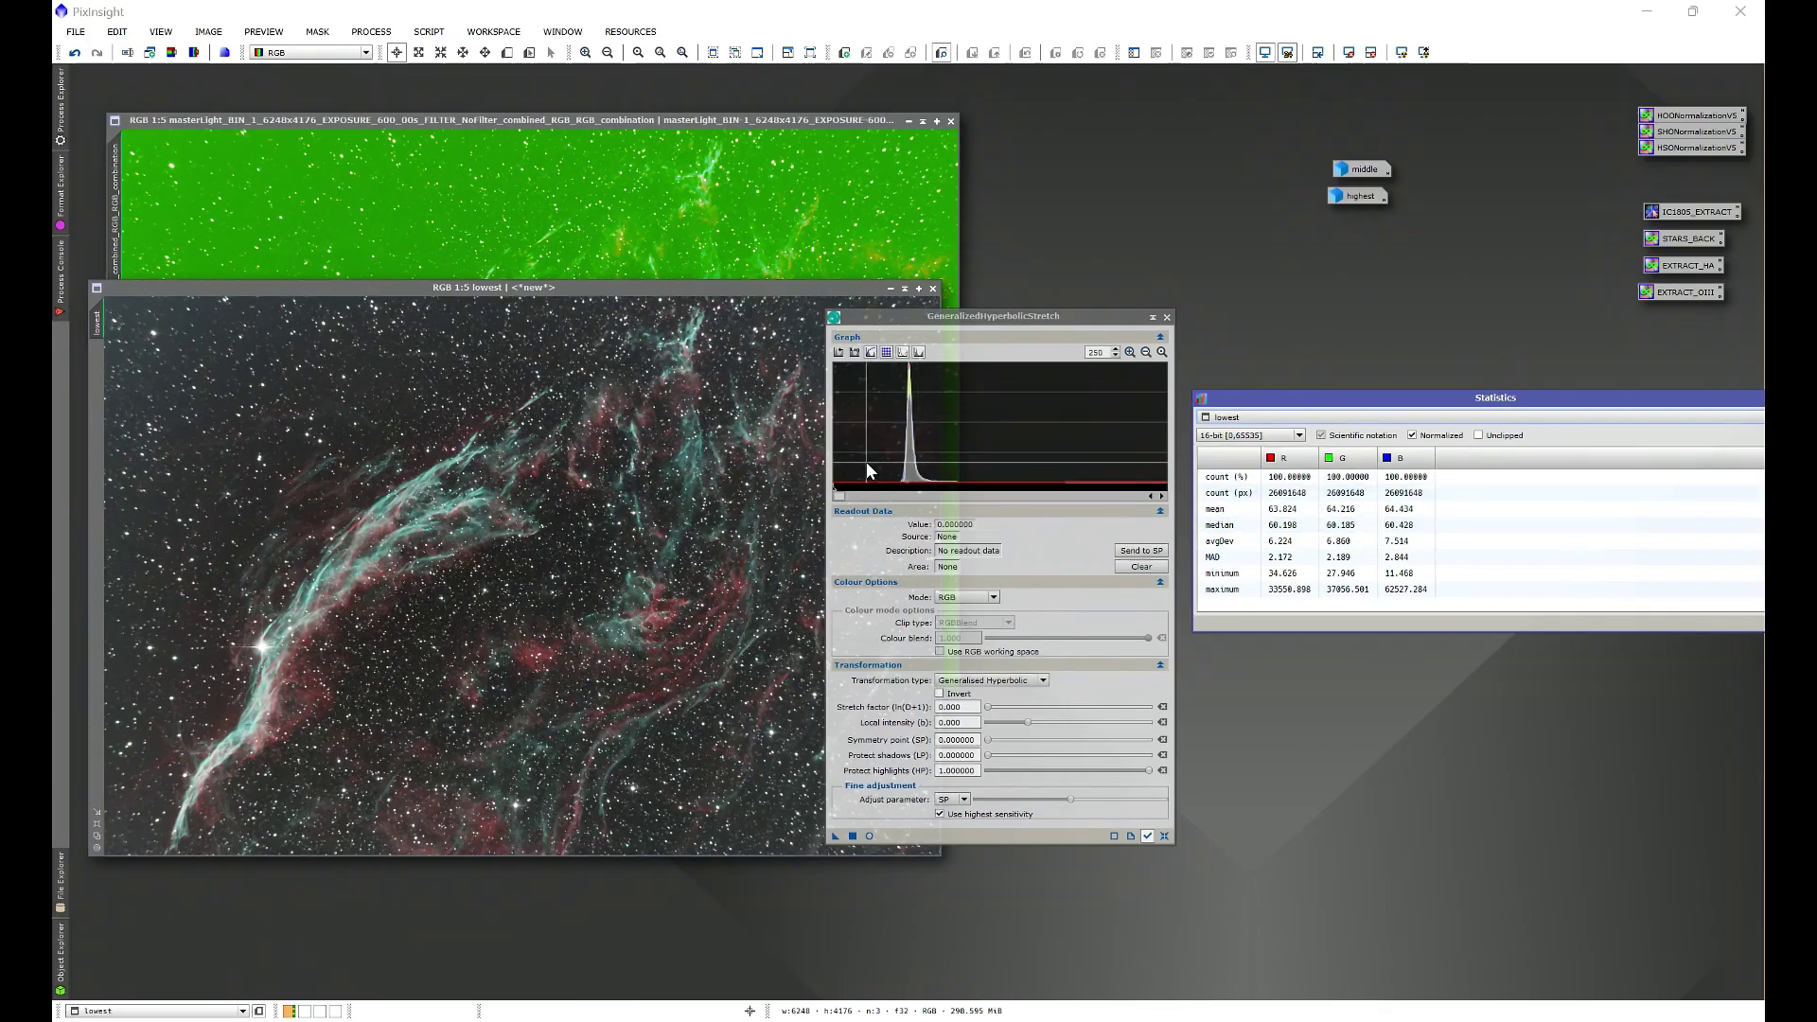
# Restore the middle image, place it beside the lowest image, and load it in Statistics to examine its channel means.
pyautogui.doubleClick(1357, 169)
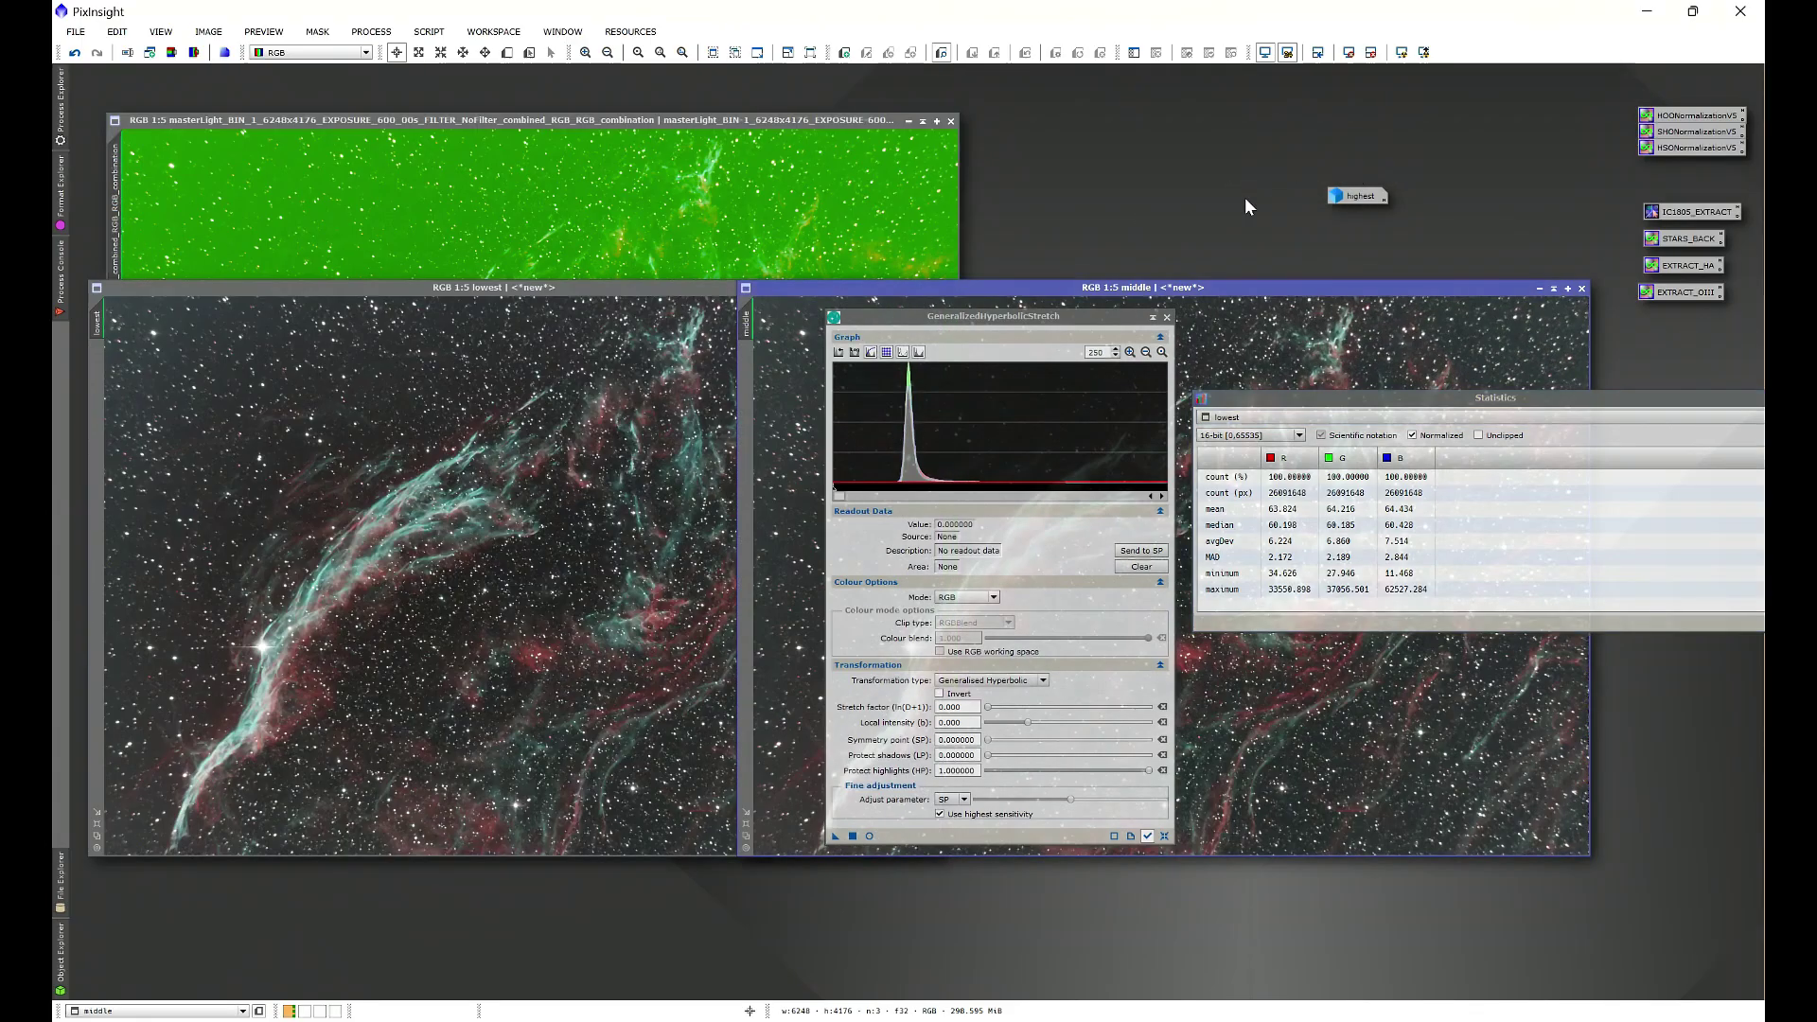
pyautogui.moveTo(1151, 285); pyautogui.dragTo(674, 283)
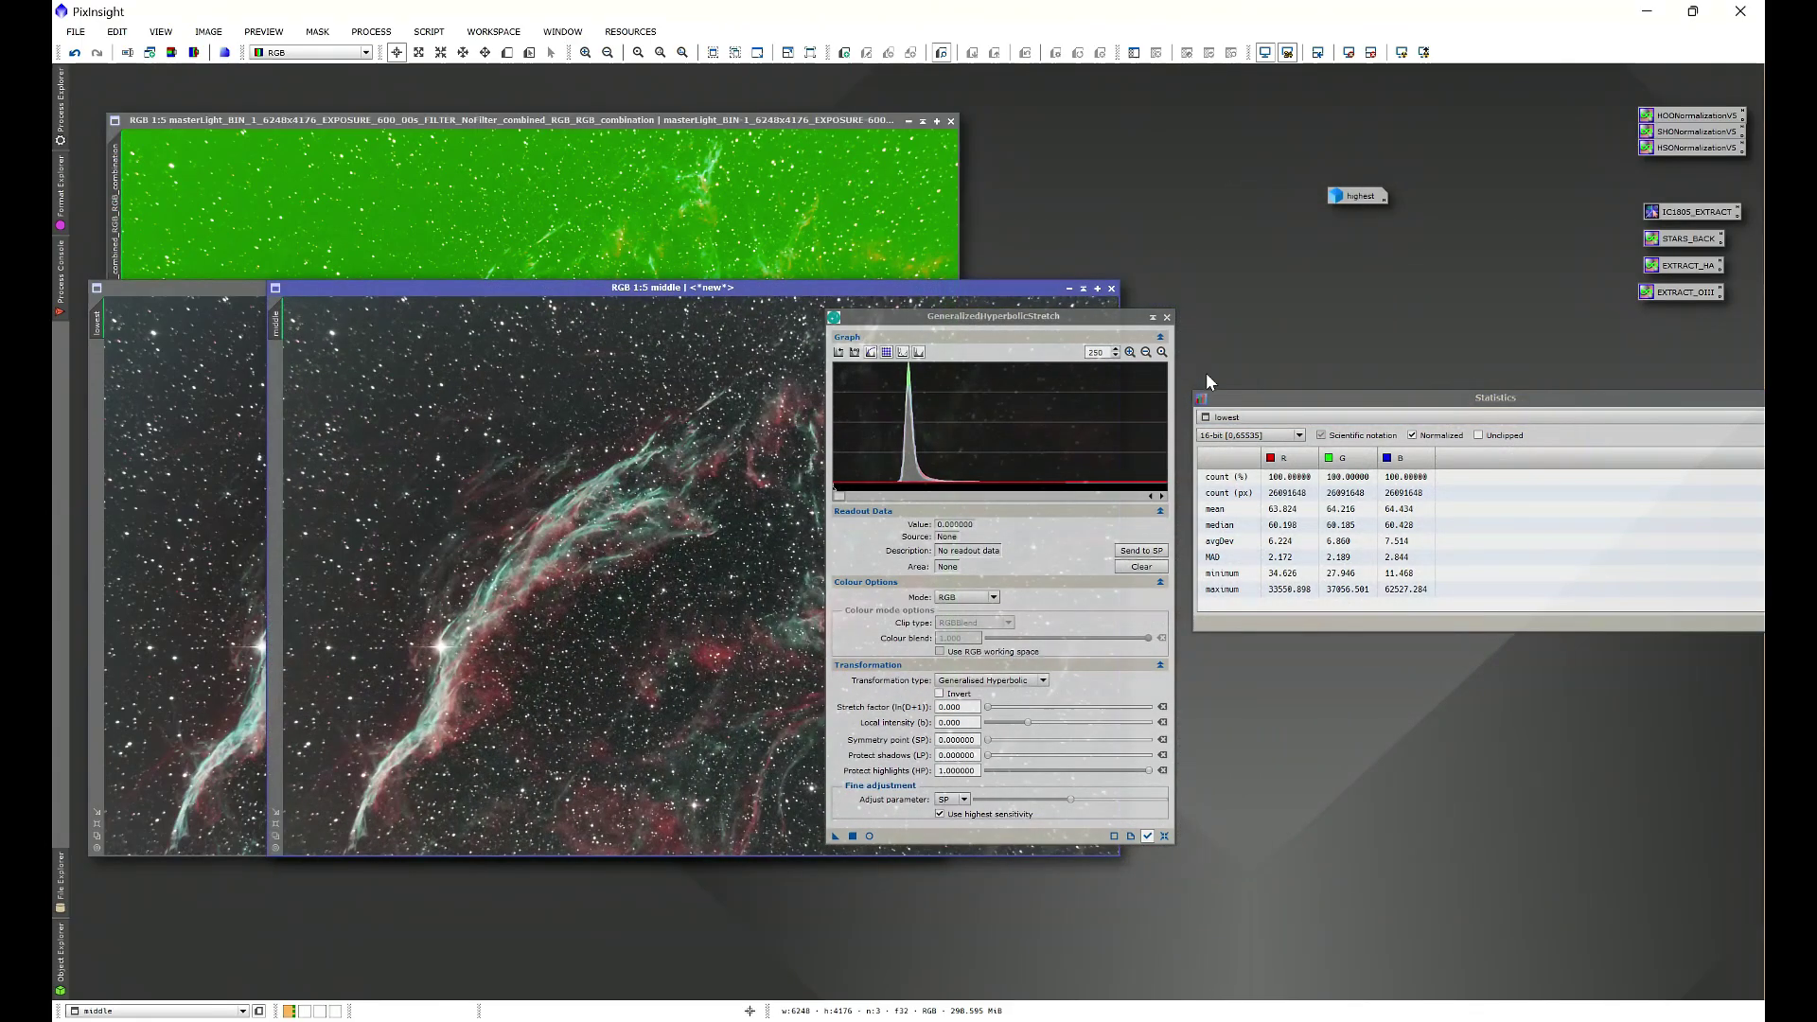
pyautogui.click(1223, 417)
pyautogui.click(1194, 444)
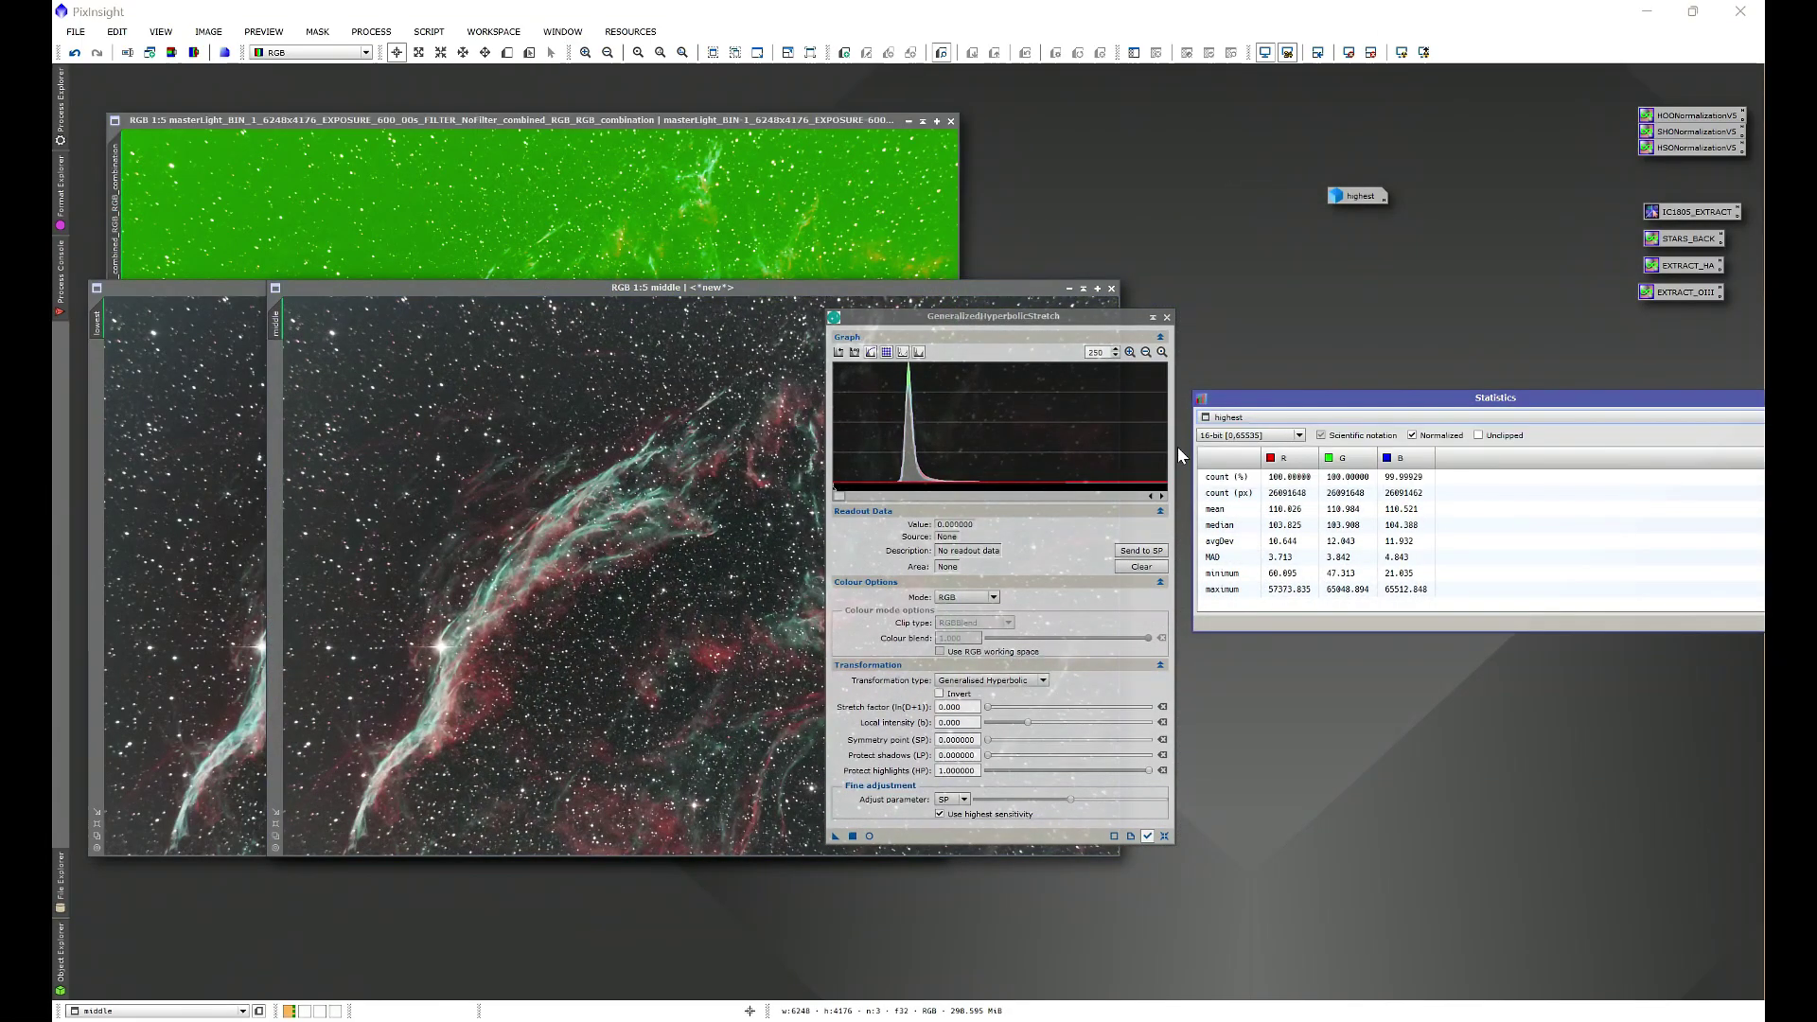
pyautogui.click(1260, 417)
pyautogui.click(1226, 481)
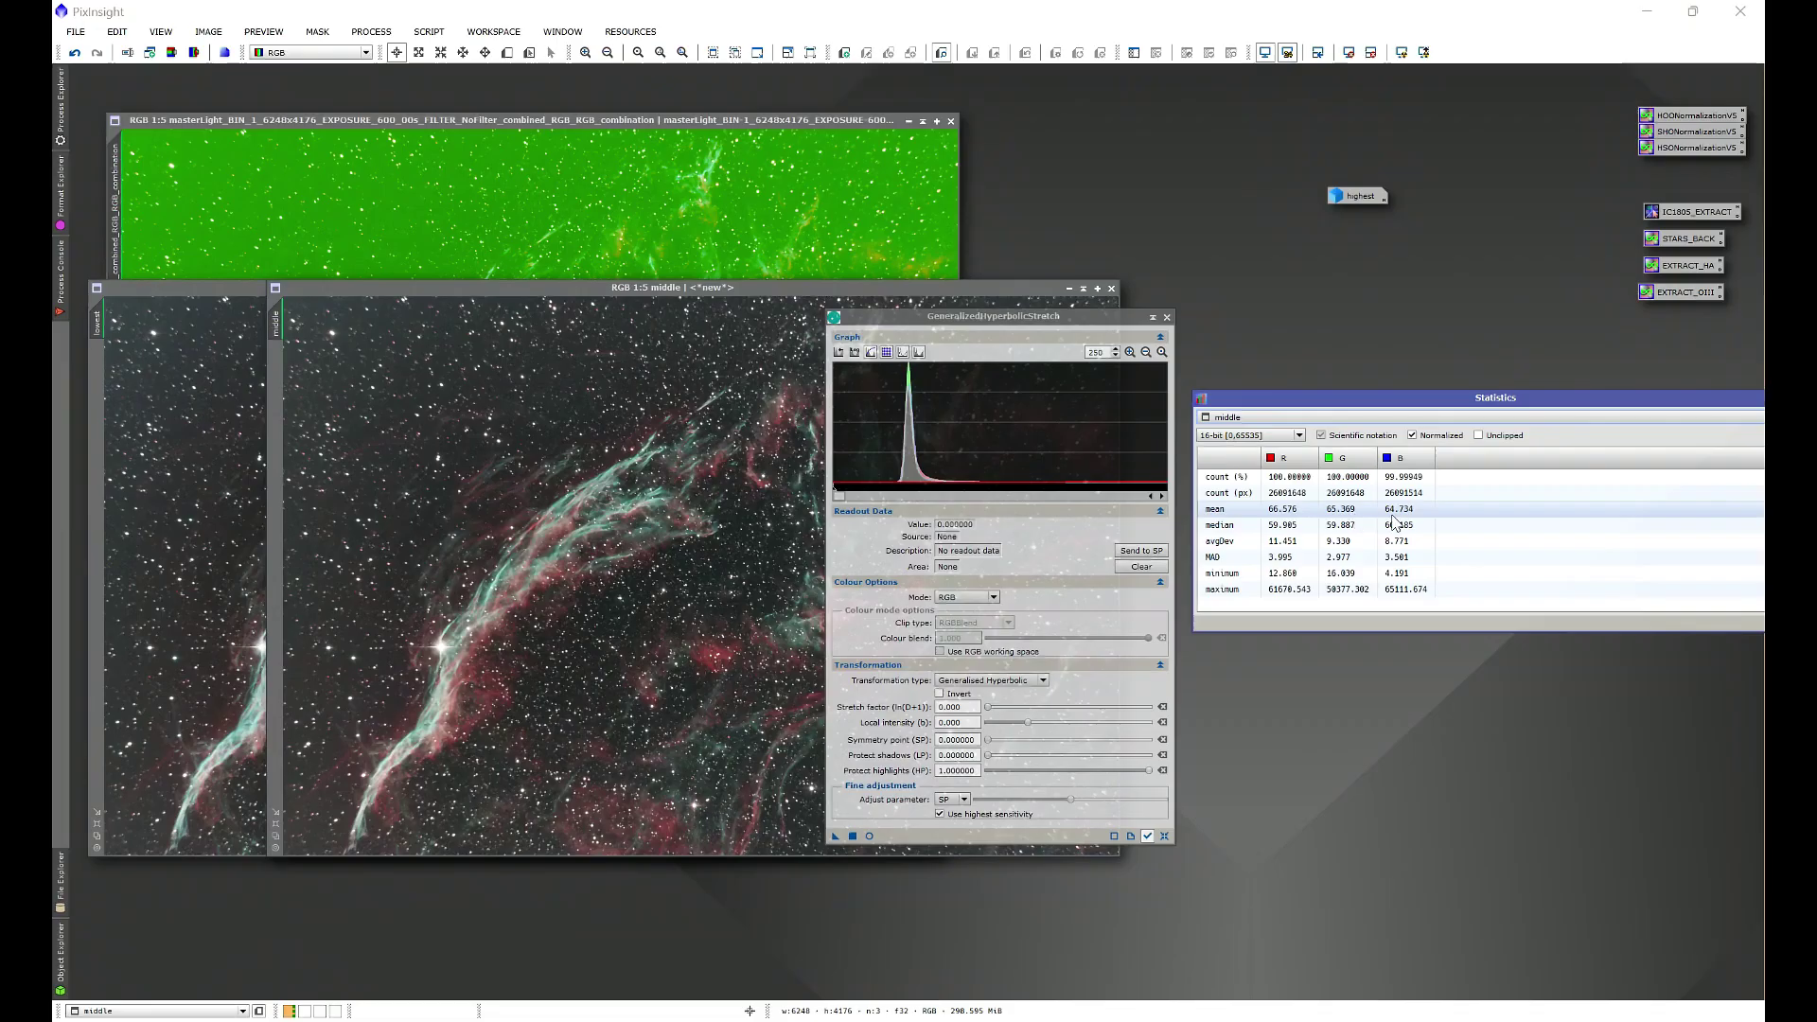
# Check the lowest and highest images in Statistics and restore the highest image to examine its histogram.
pyautogui.click(1244, 417)
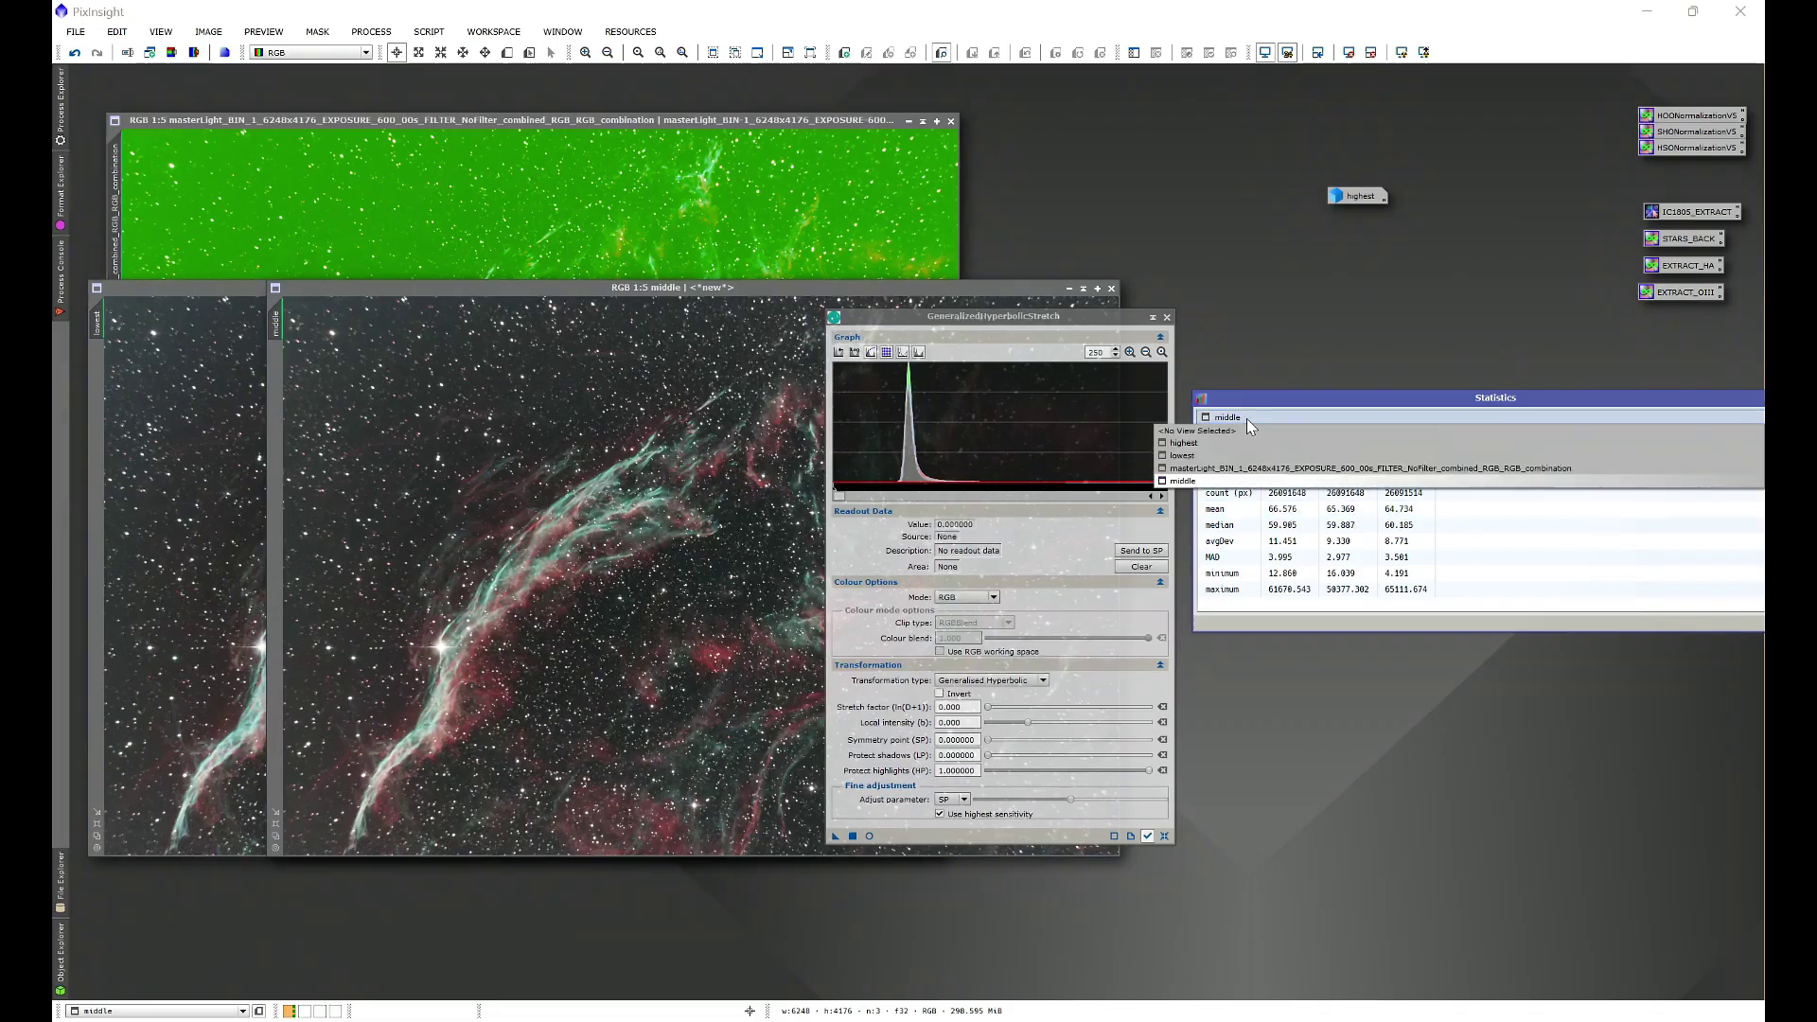
pyautogui.click(1212, 456)
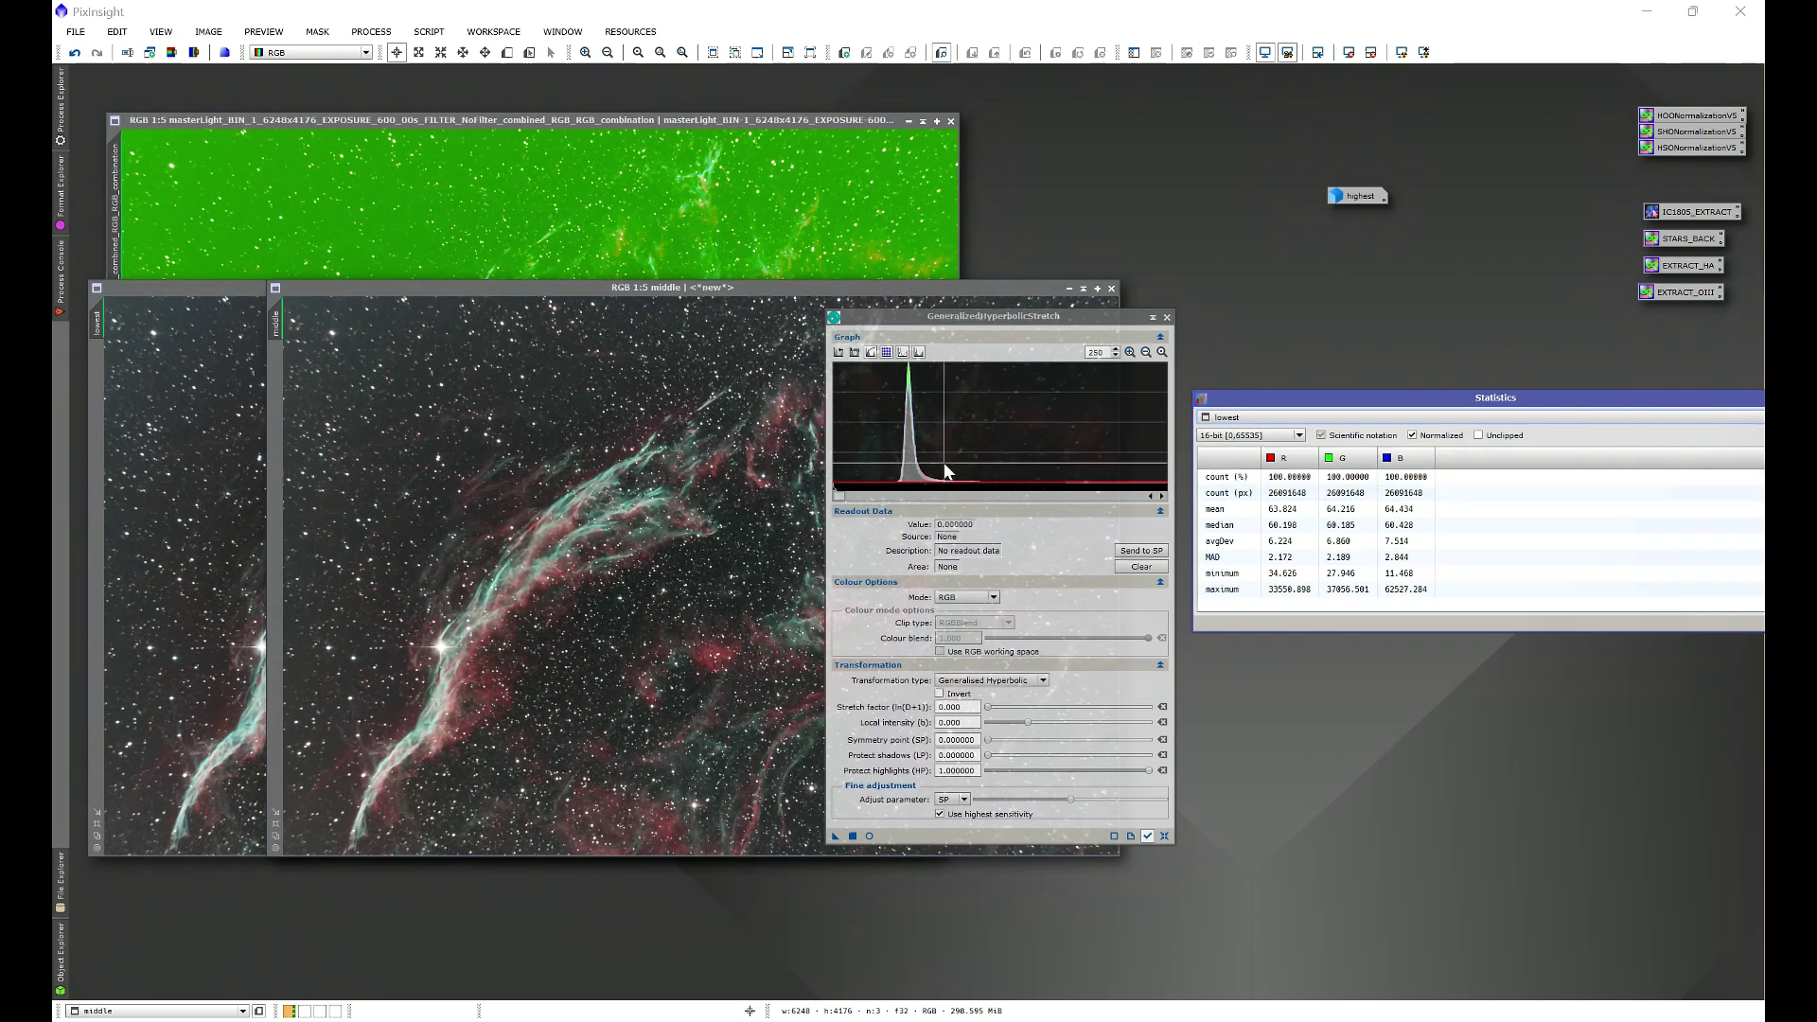
pyautogui.click(1230, 418)
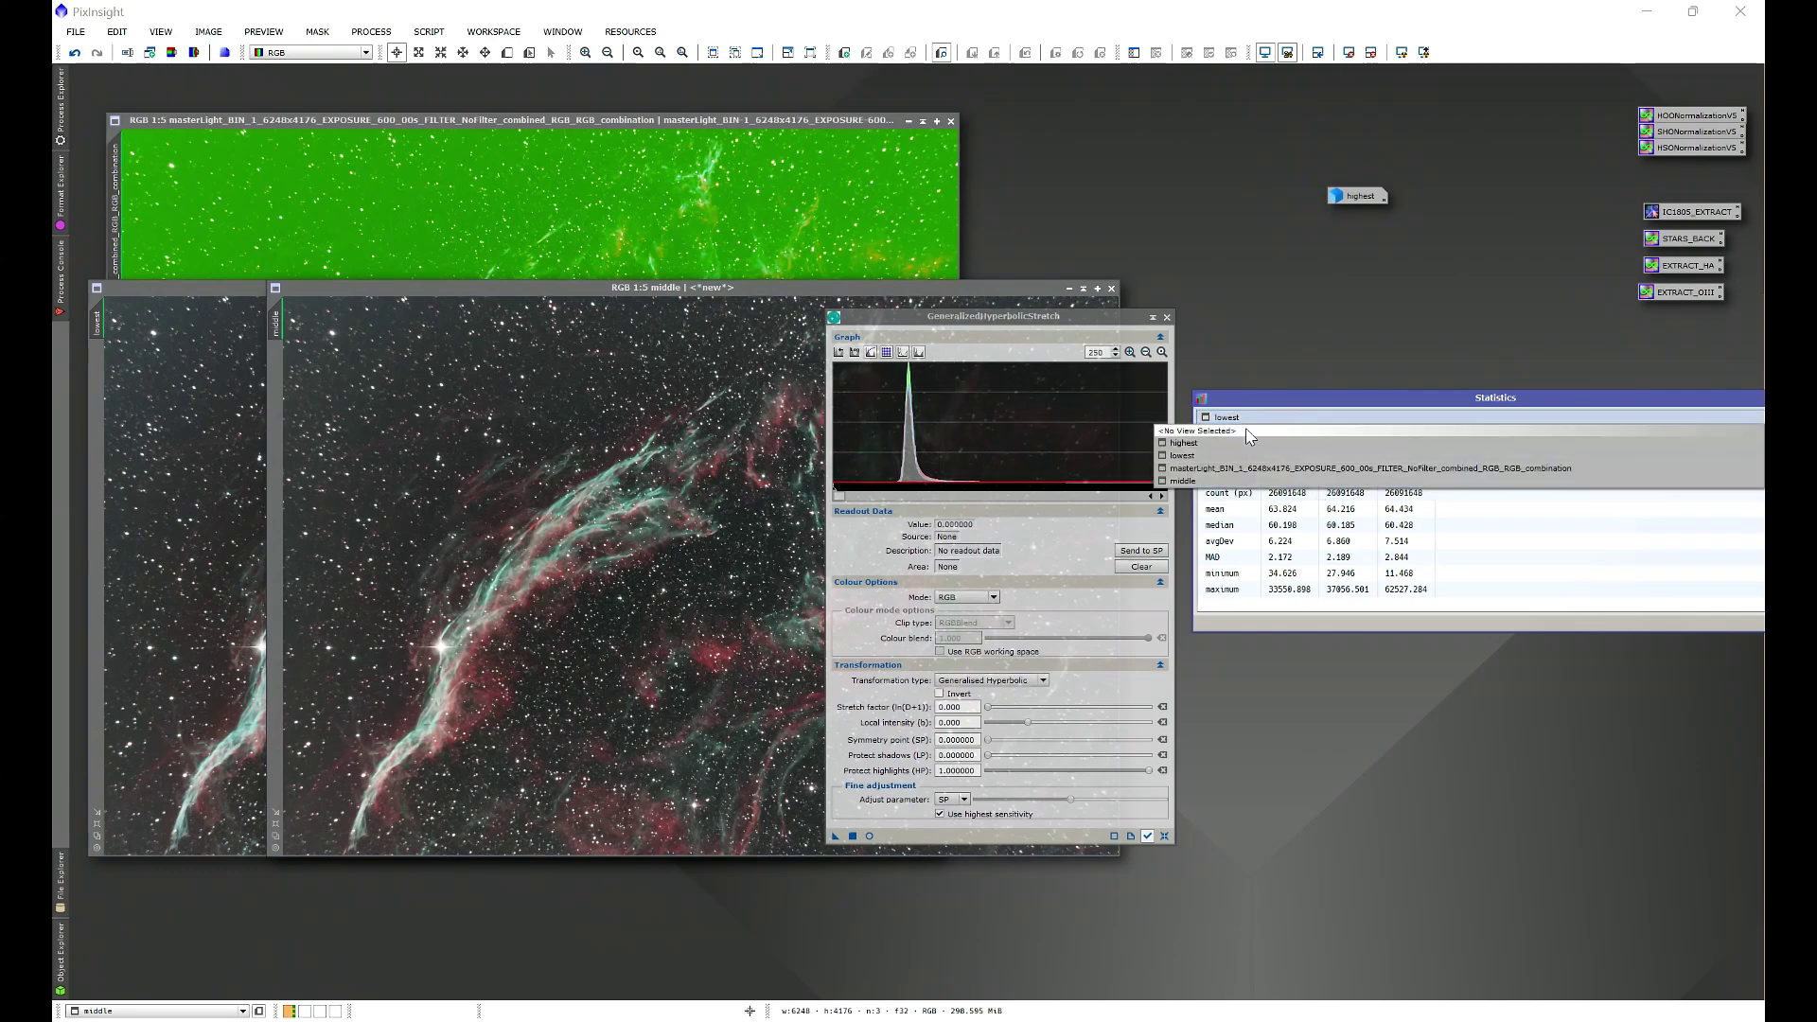
pyautogui.click(1184, 443)
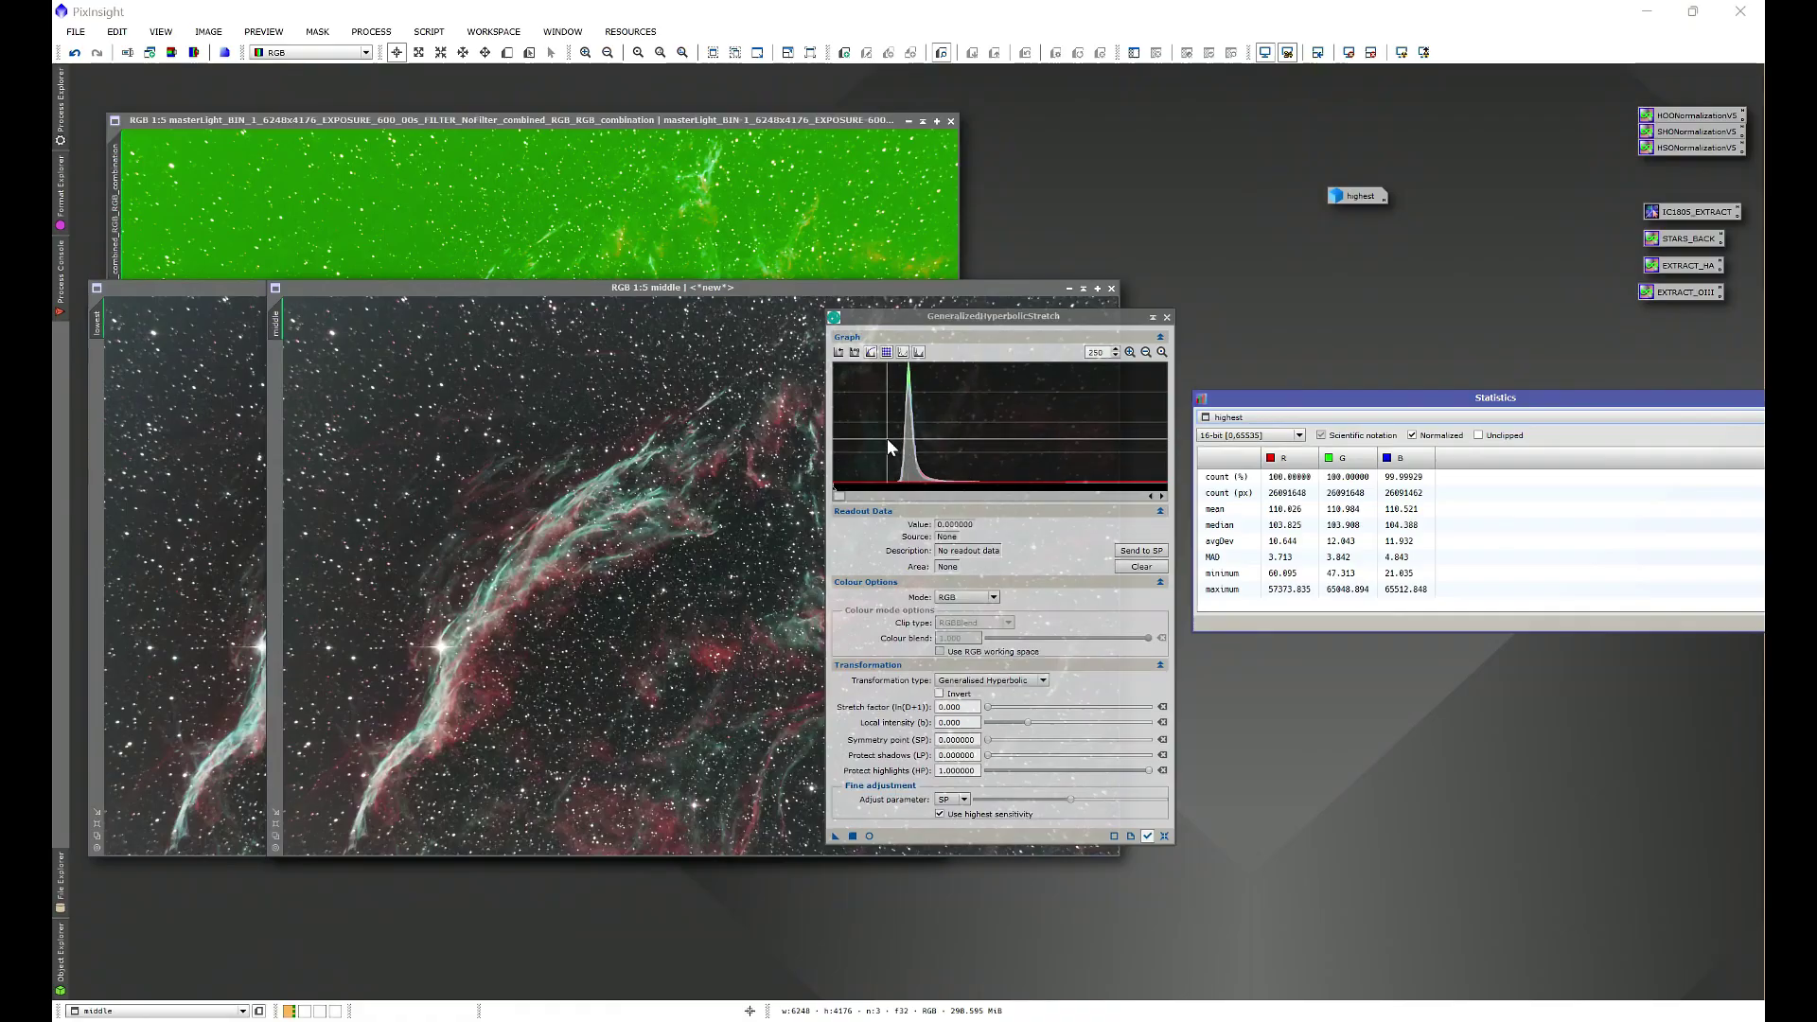
pyautogui.doubleClick(1354, 195)
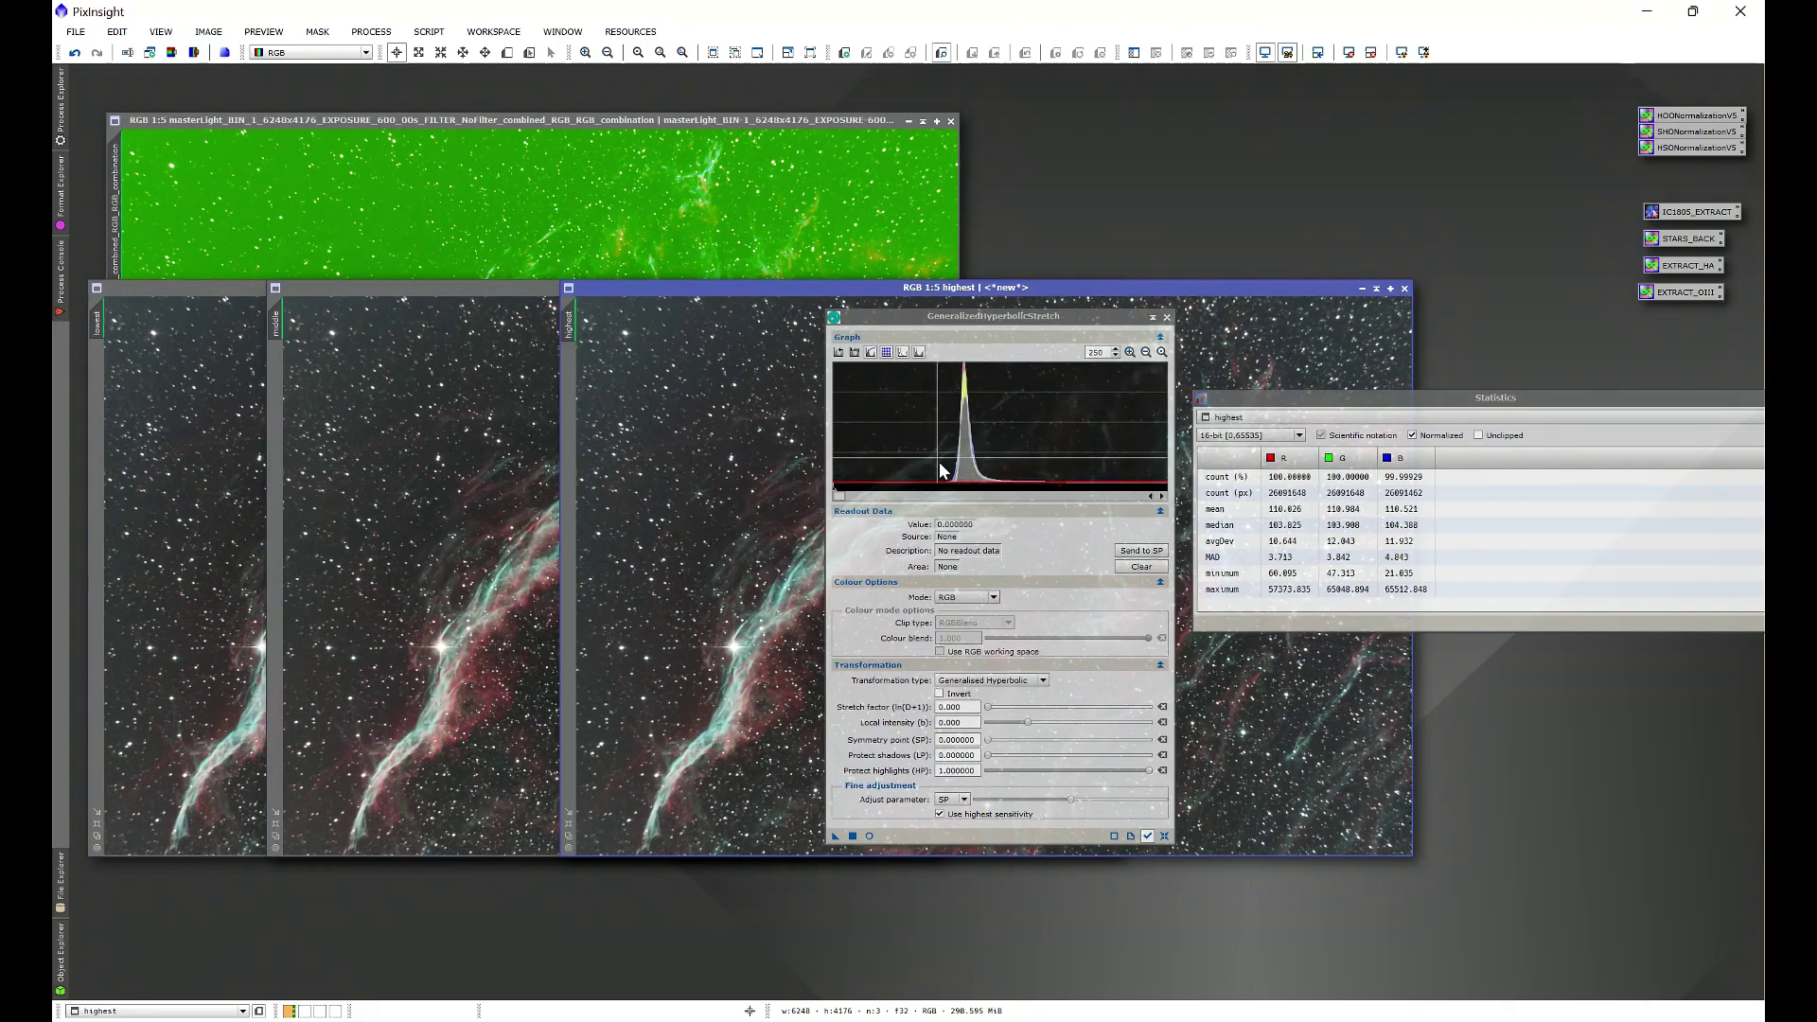
pyautogui.moveTo(947, 481)
# Bring the masterLight image forward and arrange the GeneralizedHyperbolicStretch window and highest image for comparing both images and histograms.
pyautogui.click(802, 121)
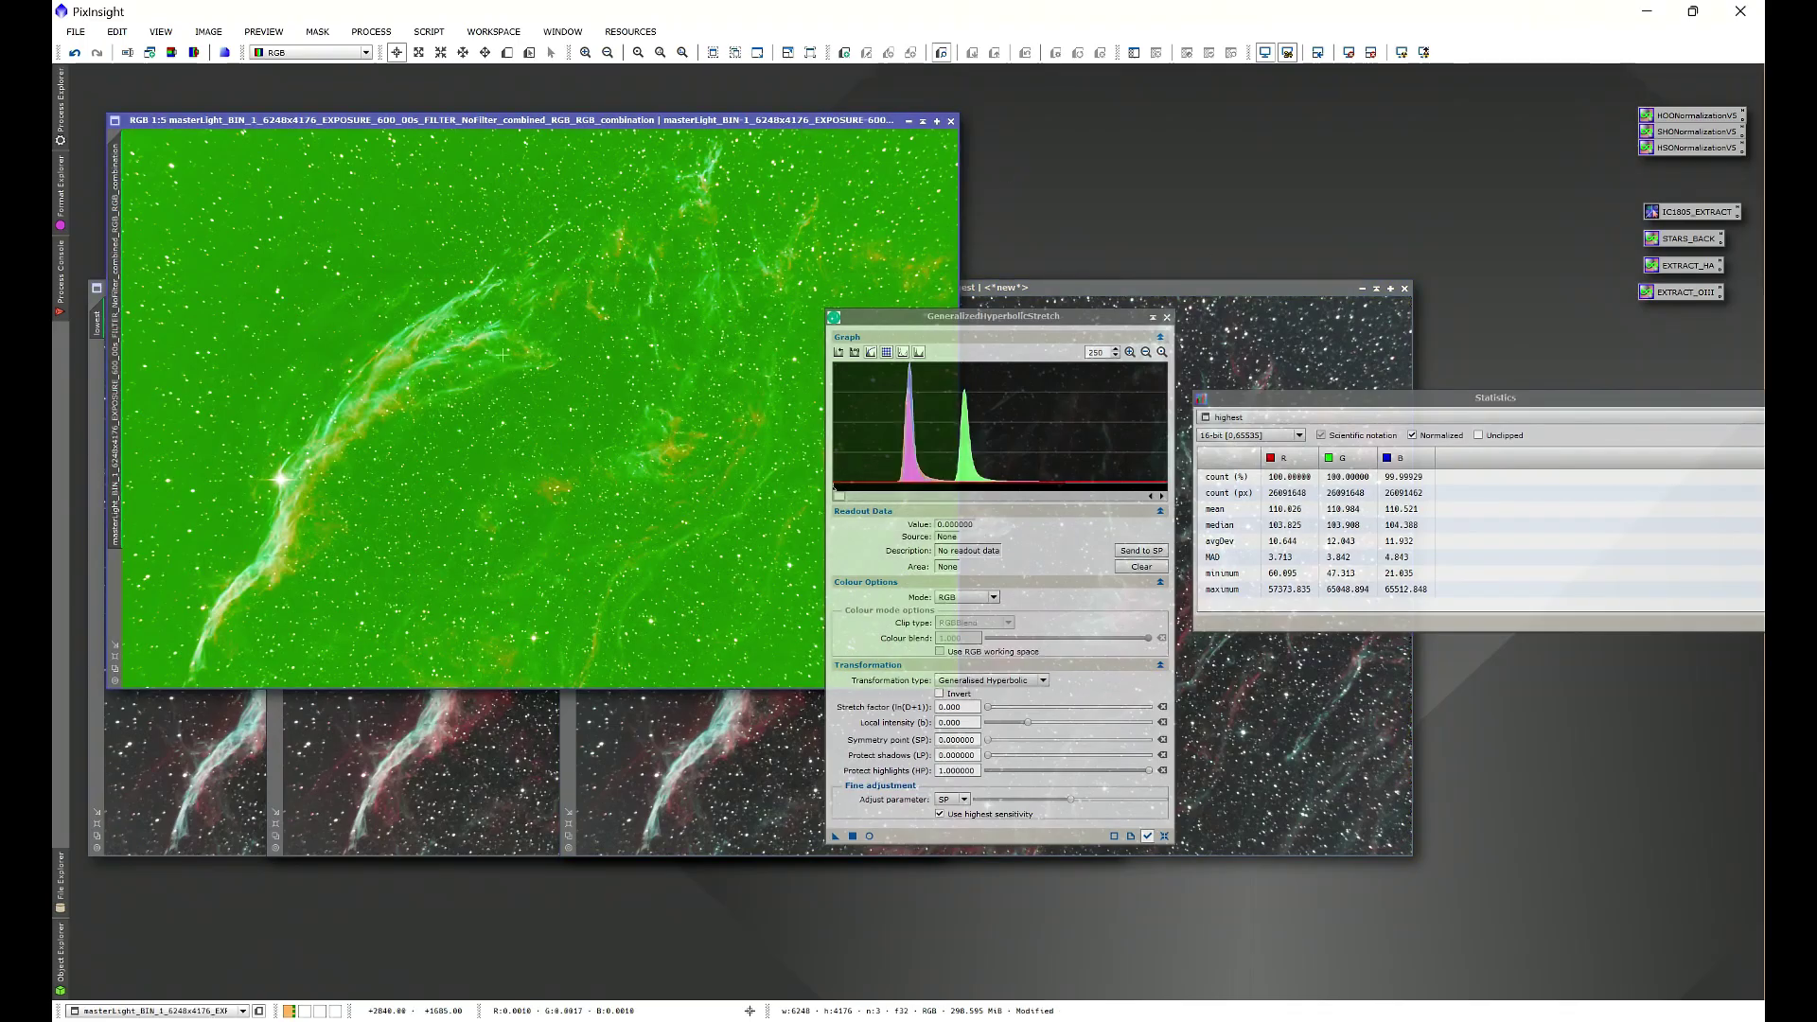
pyautogui.moveTo(889, 323); pyautogui.dragTo(1257, 232)
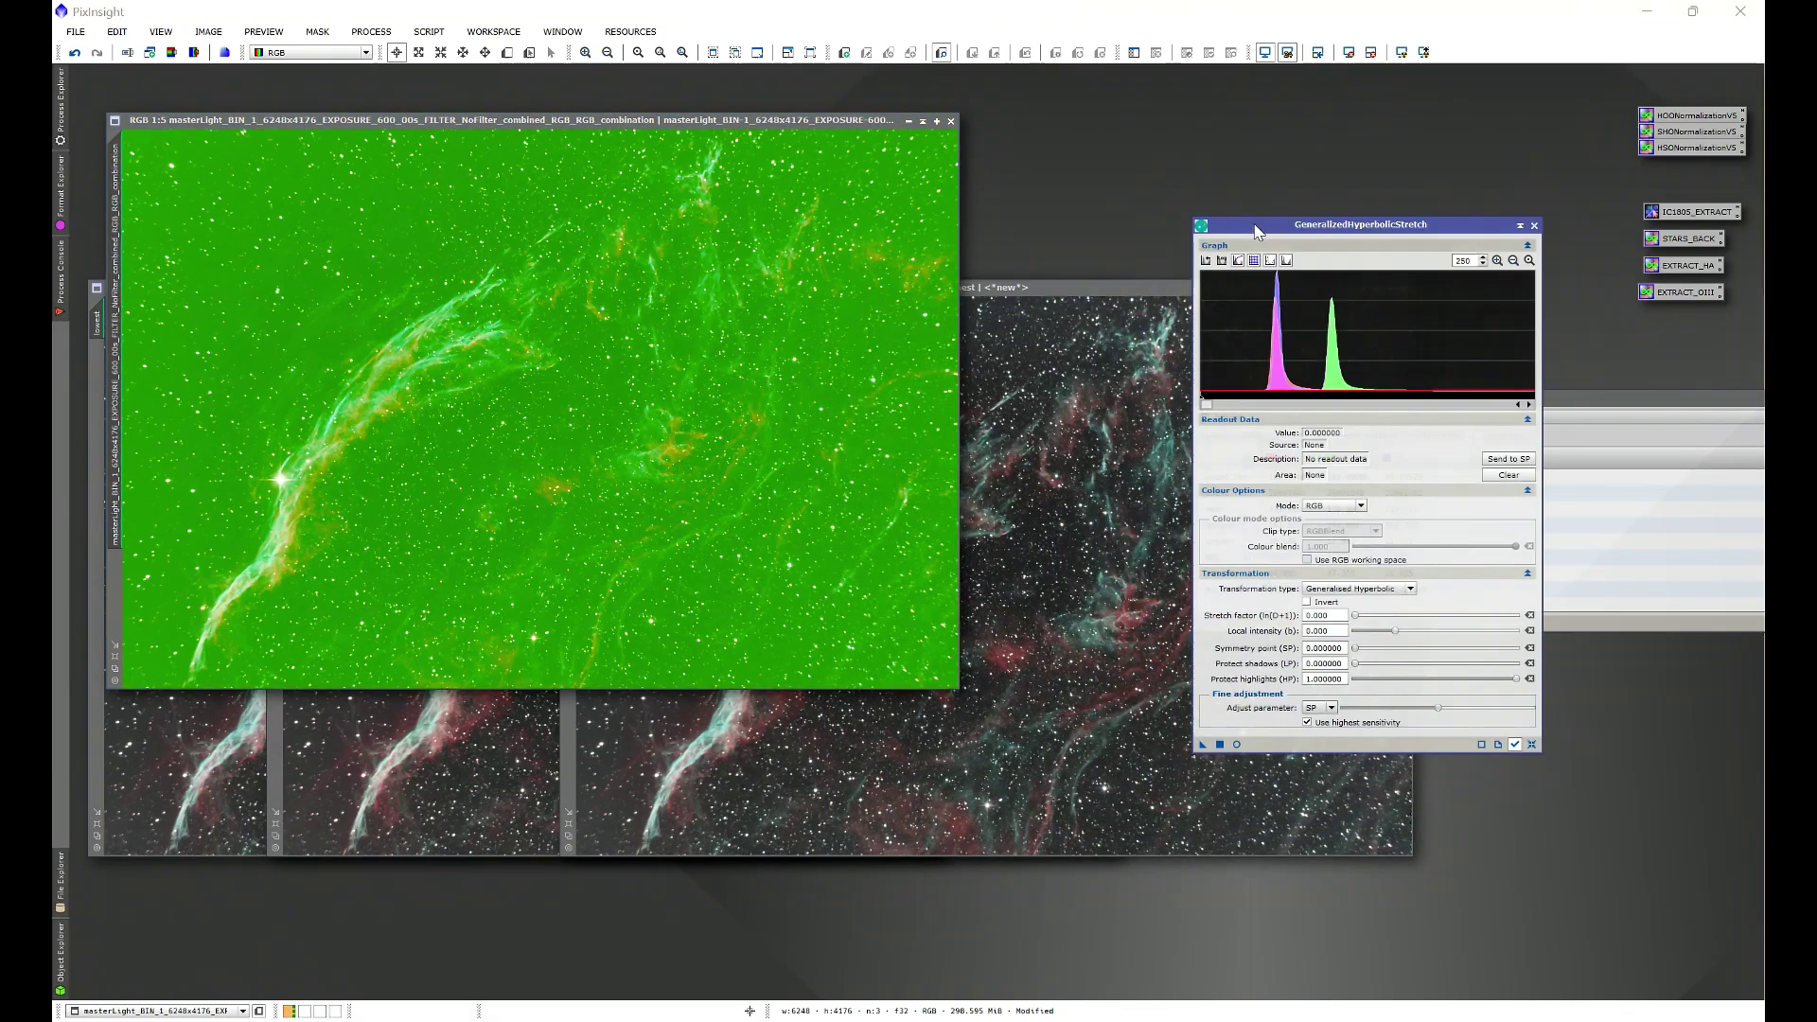
pyautogui.click(992, 286)
pyautogui.moveTo(1022, 292); pyautogui.dragTo(757, 254)
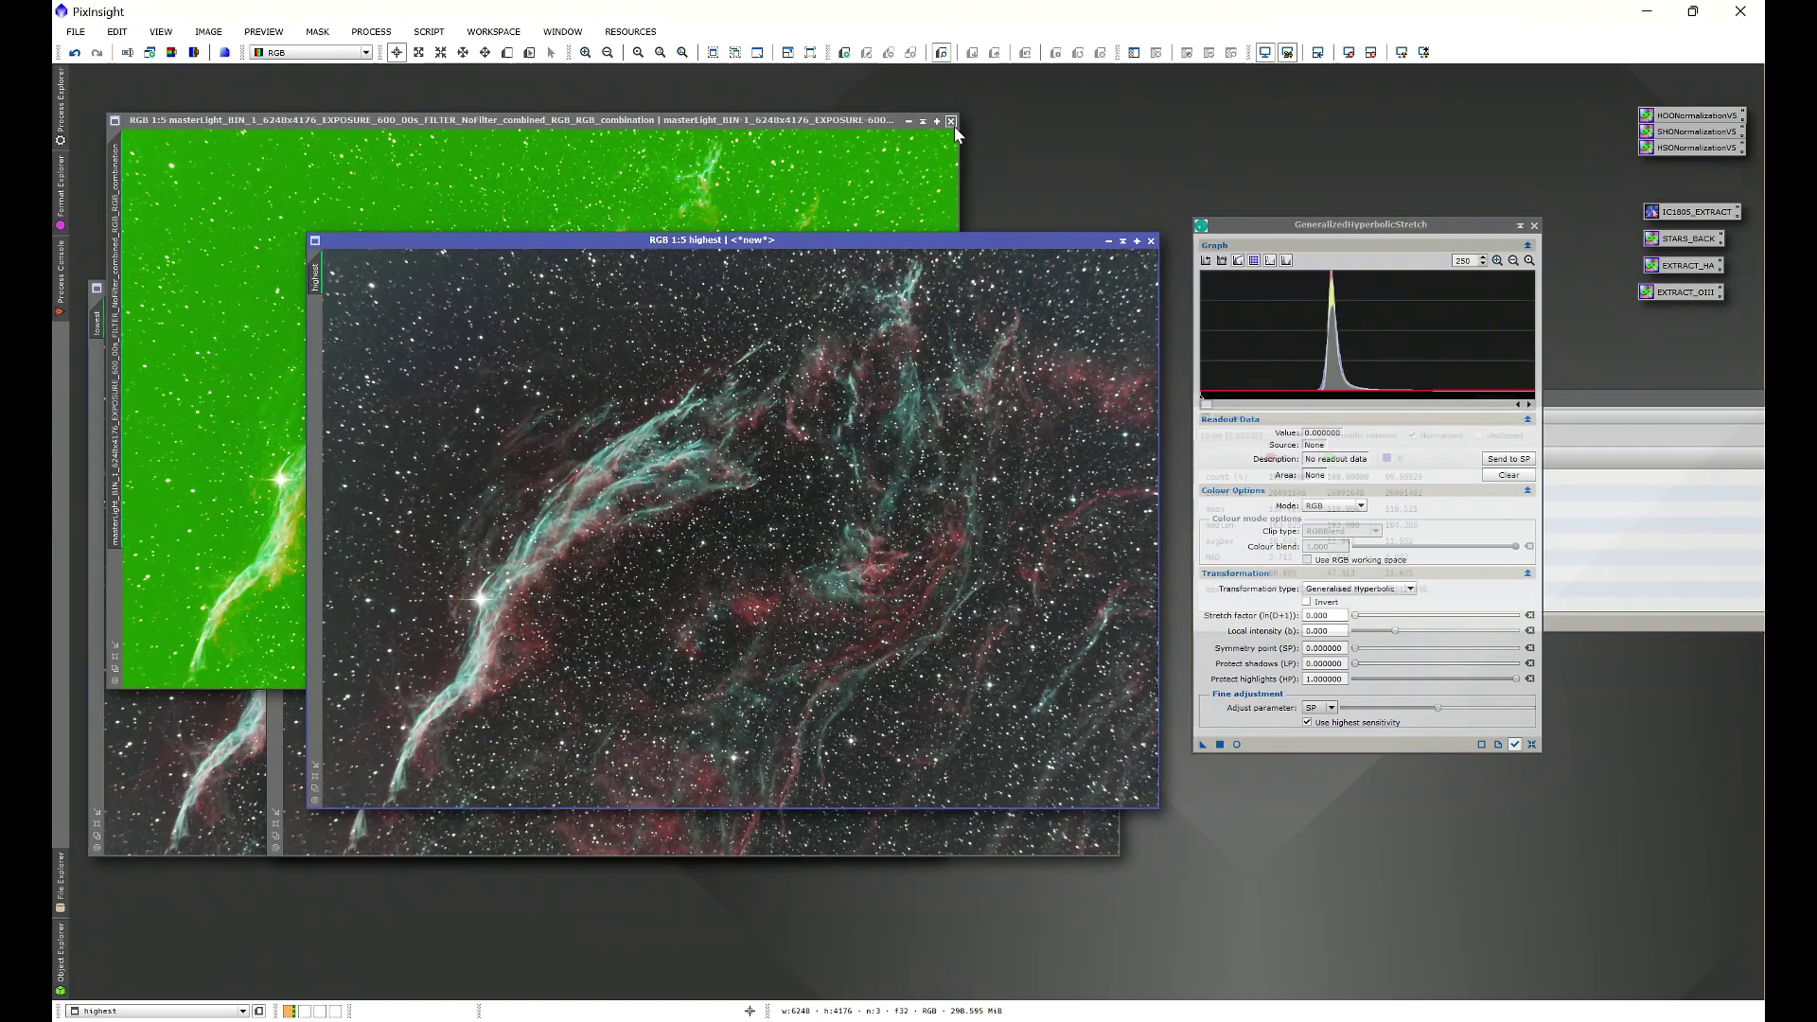
# Preview the masterLight image with an unlinked auto-stretch in ScreenTransferFunction and return it to a linked auto-stretch.
pyautogui.click(789, 123)
pyautogui.click(371, 32)
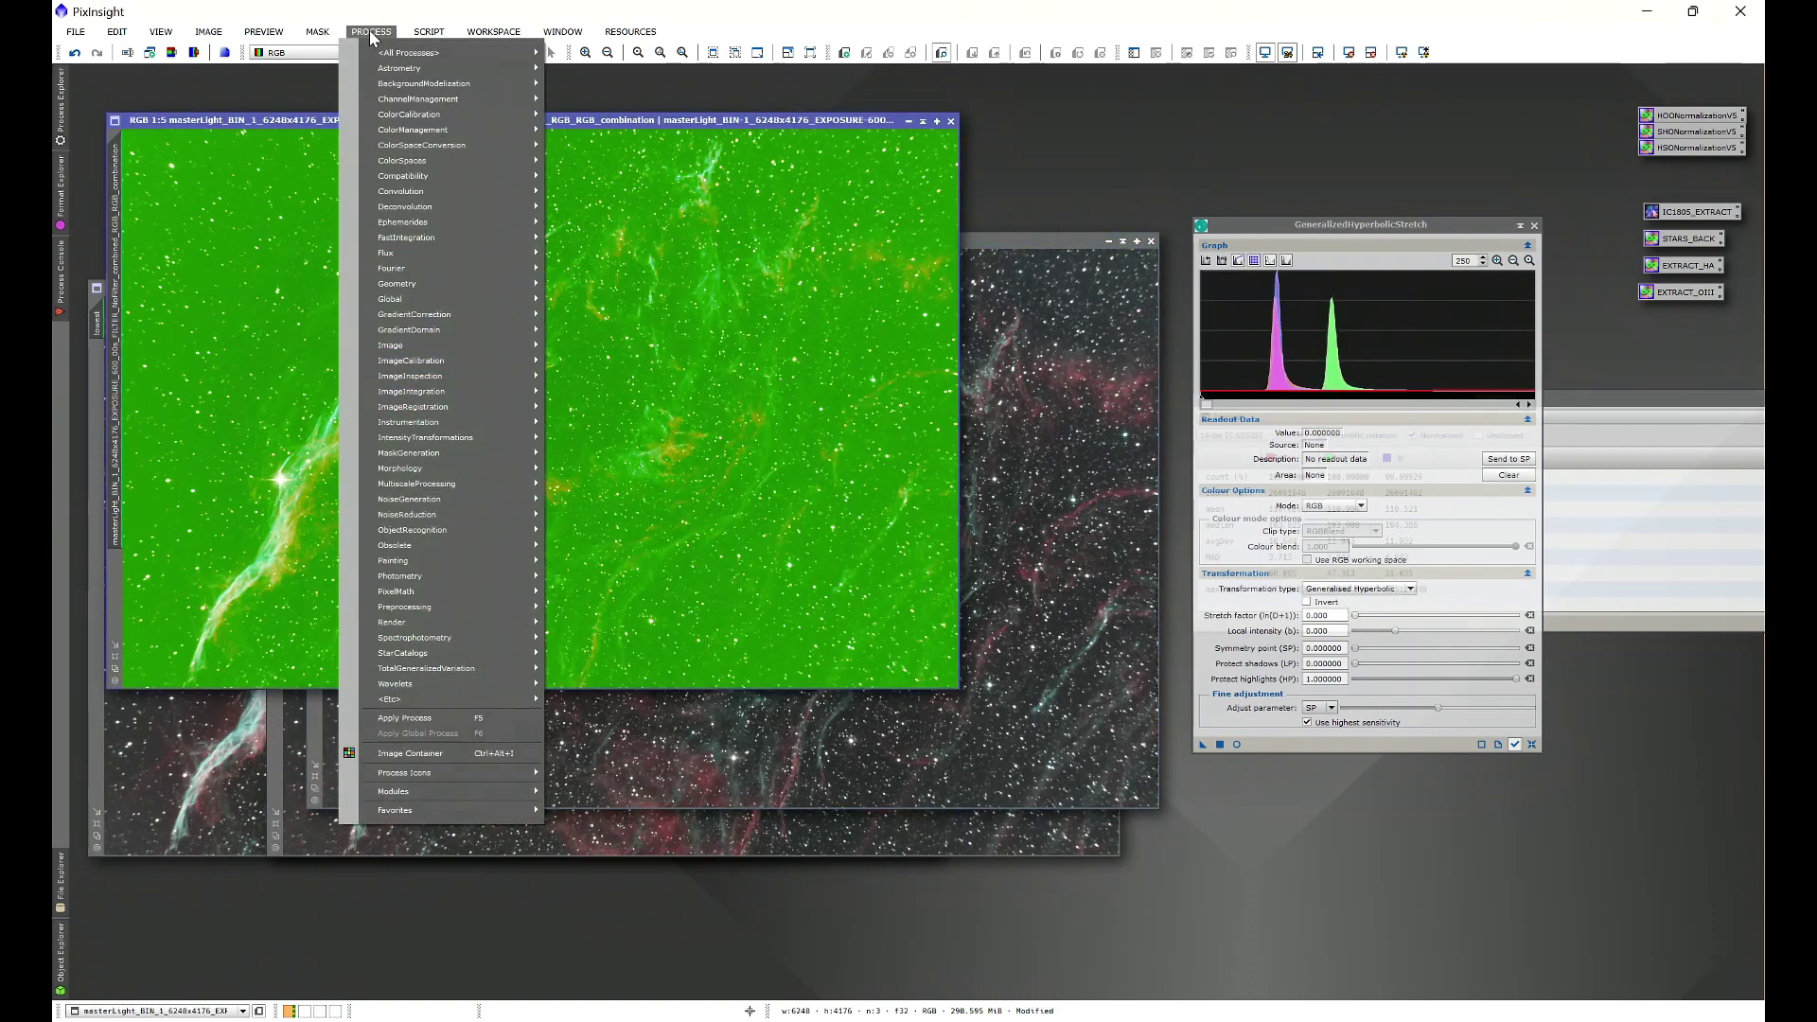
pyautogui.moveTo(404, 59)
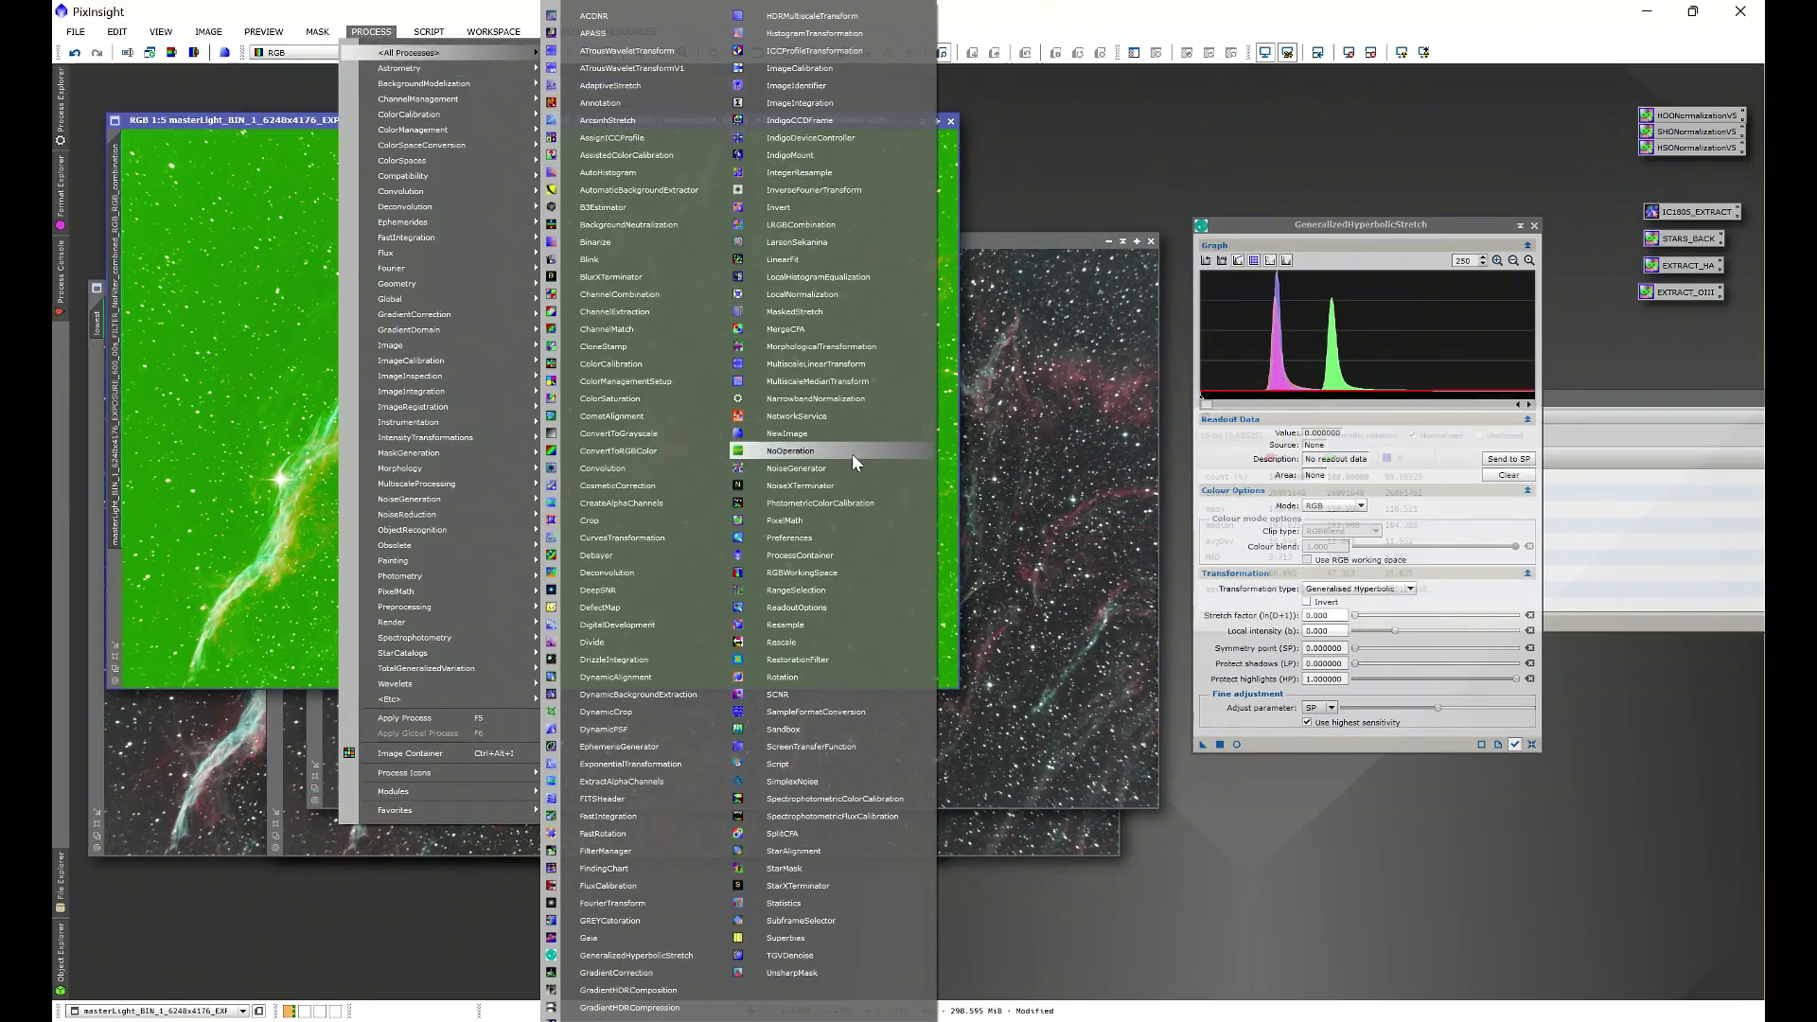
pyautogui.click(810, 746)
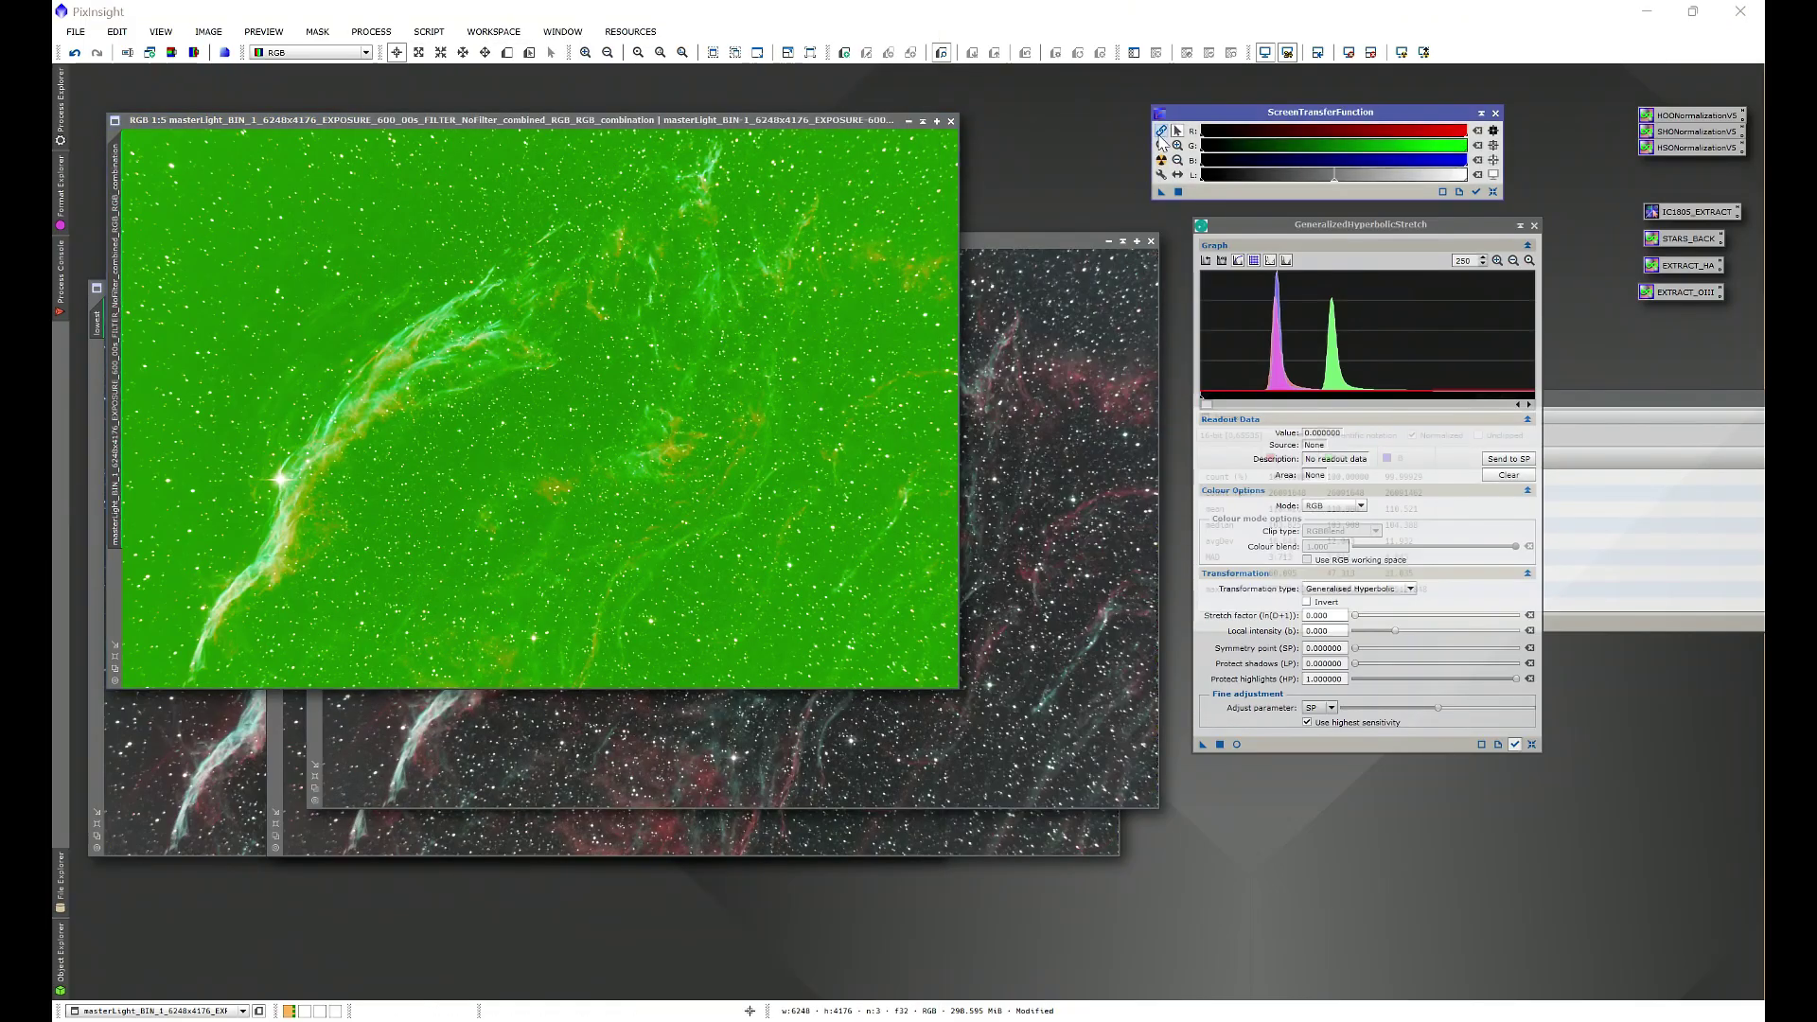
pyautogui.click(1161, 168)
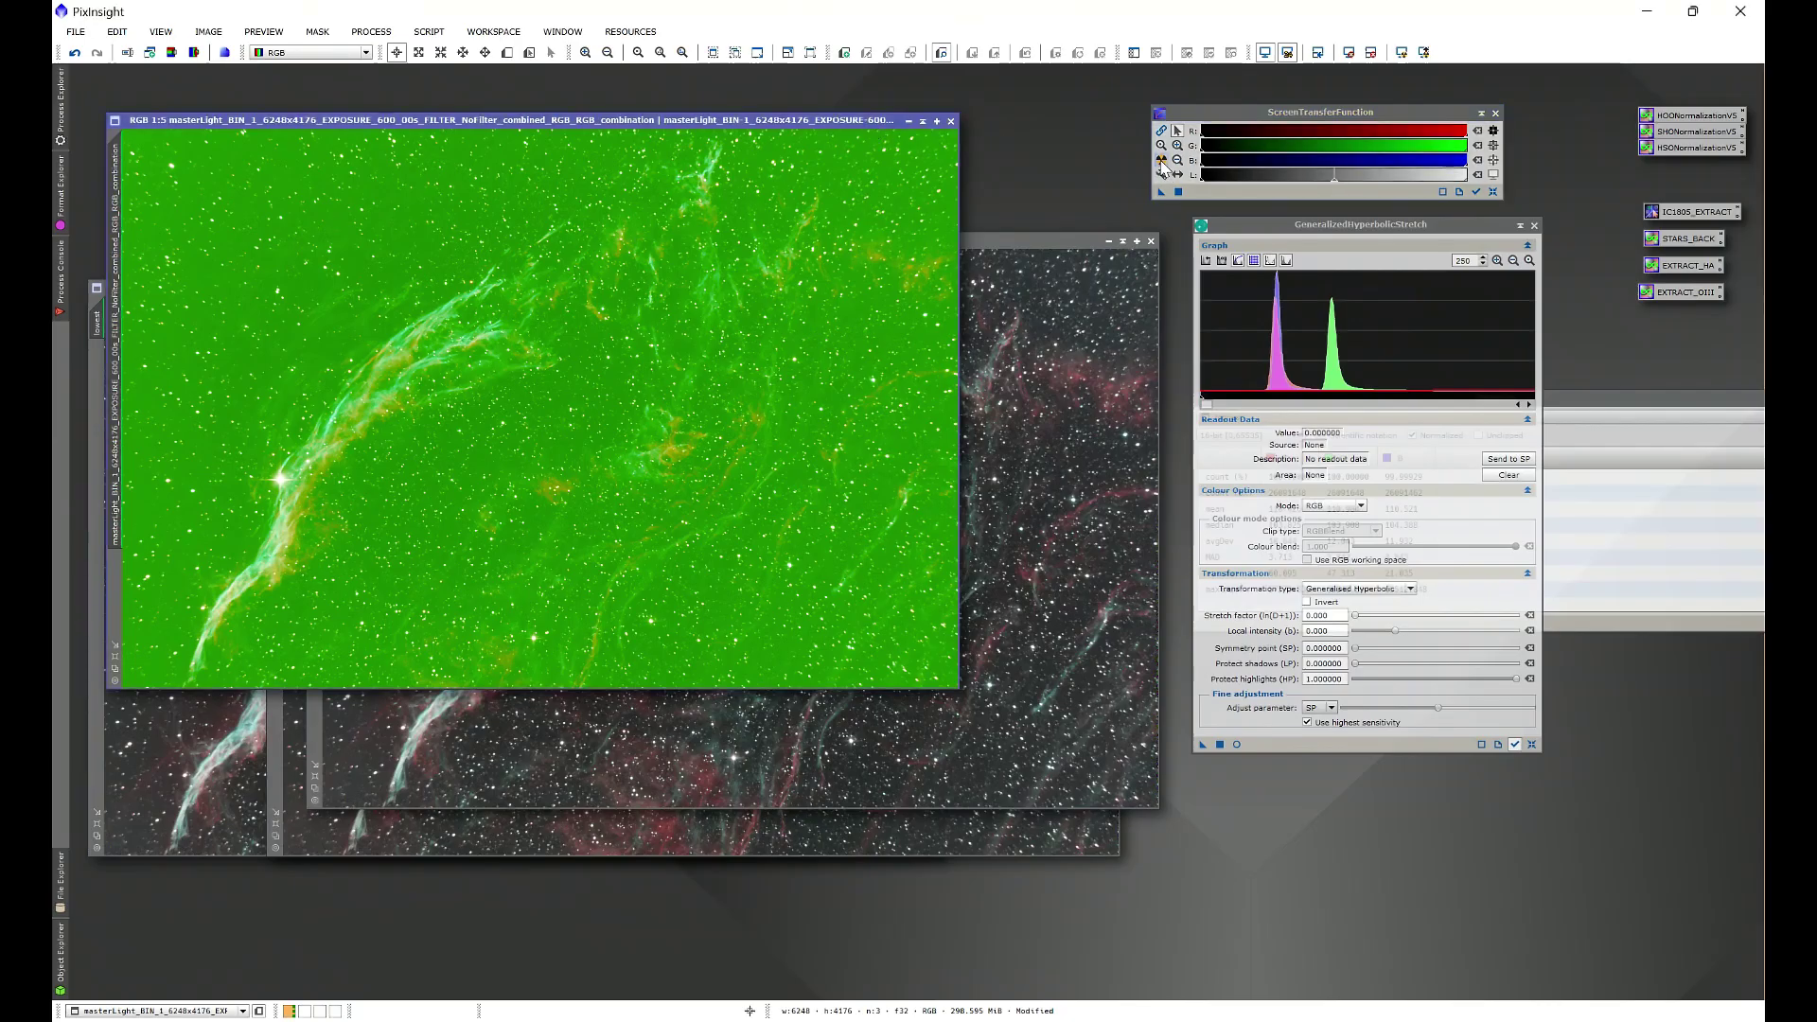
pyautogui.click(1161, 163)
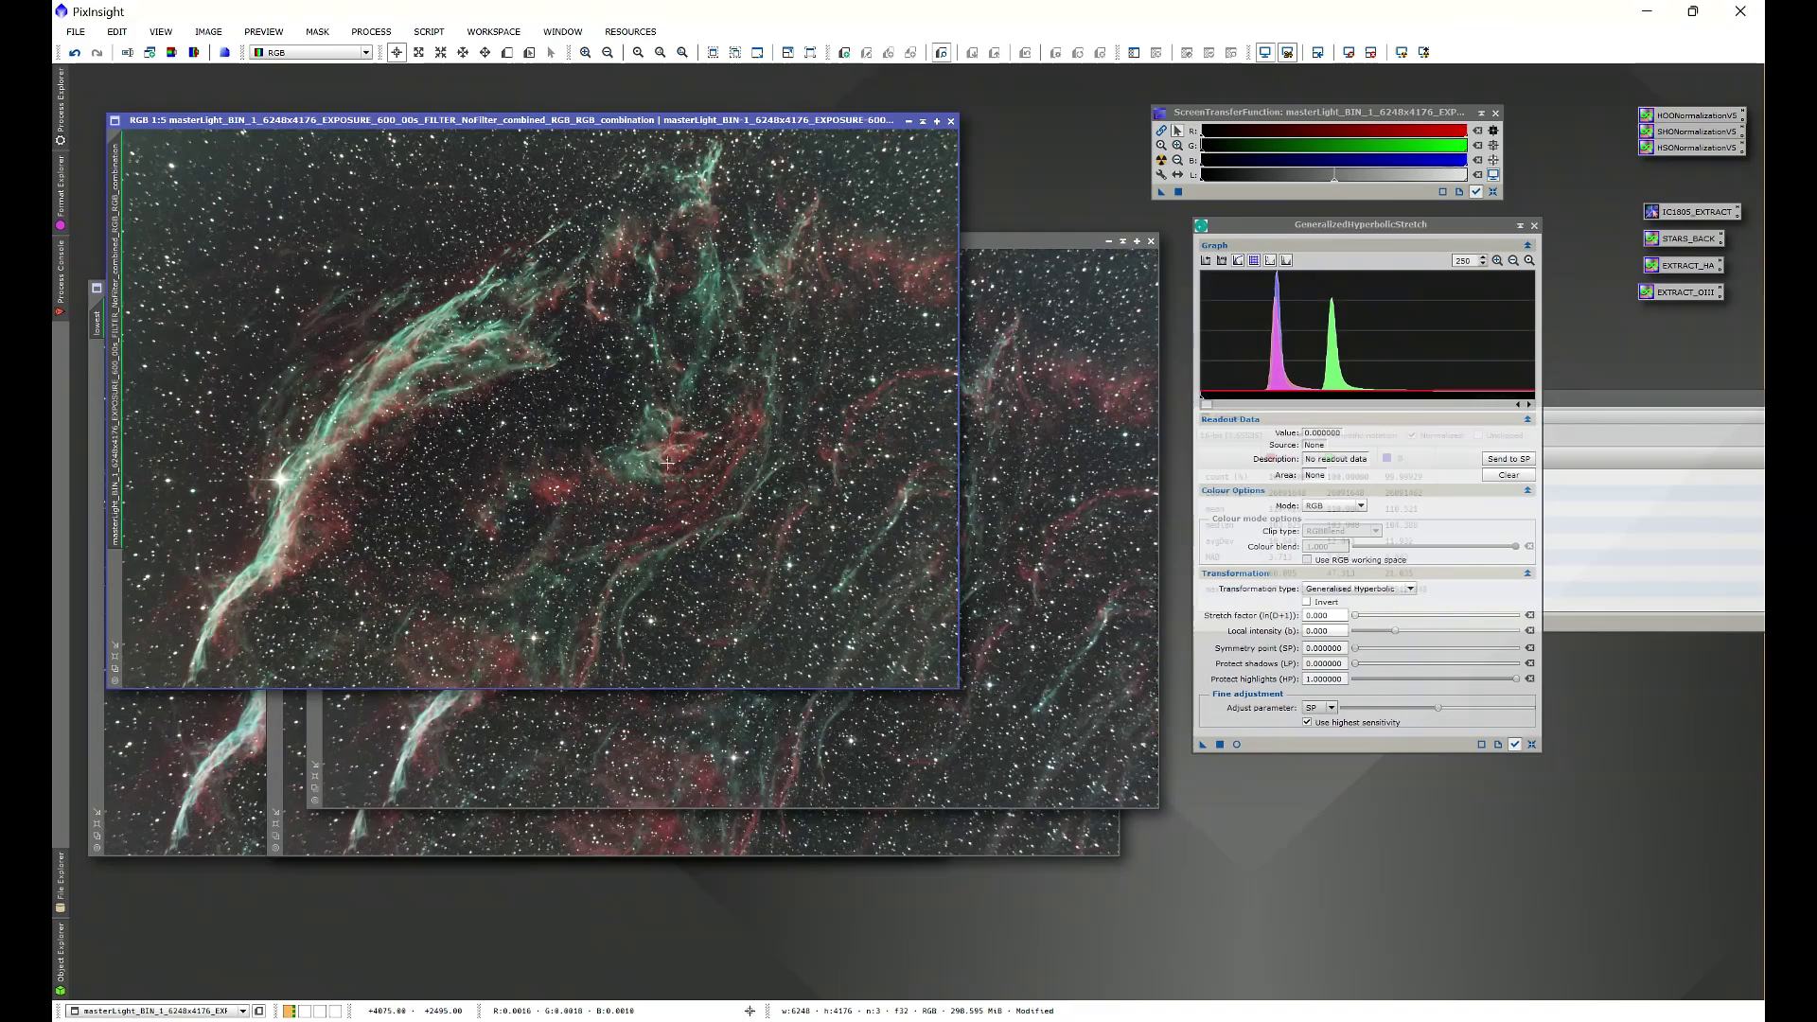
pyautogui.moveTo(1374, 371)
pyautogui.click(1315, 111)
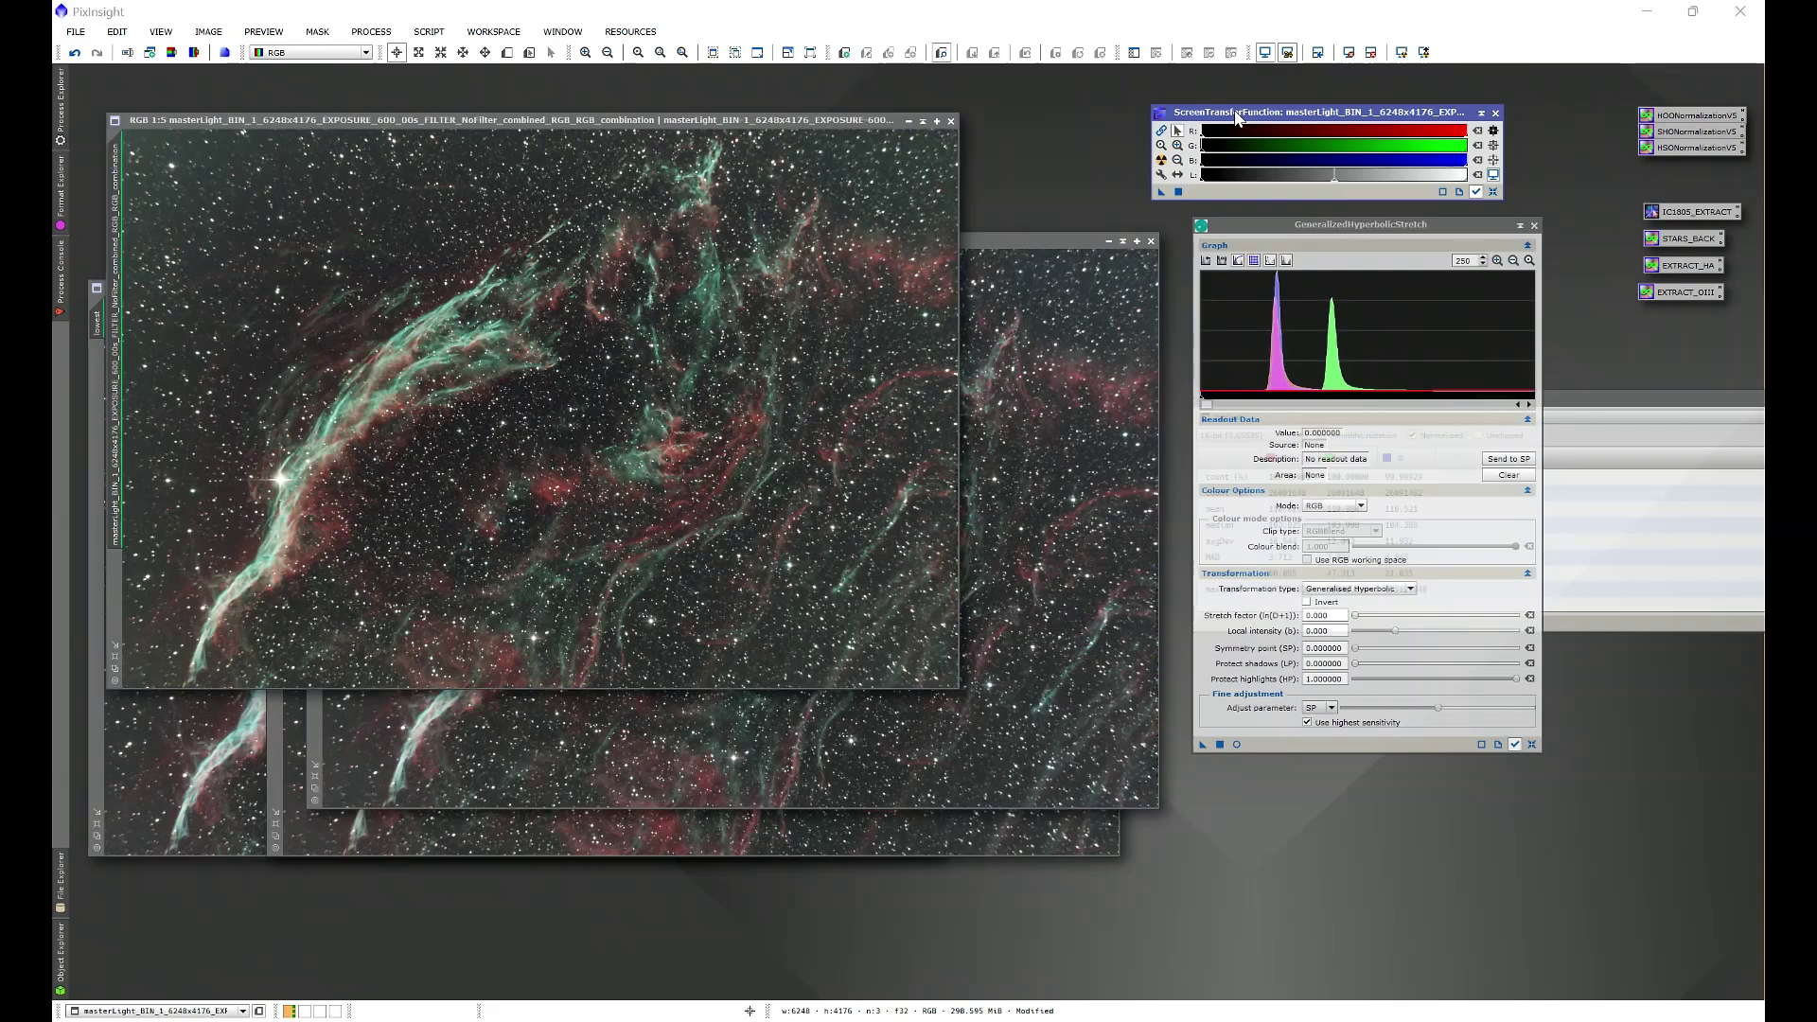
pyautogui.click(1161, 161)
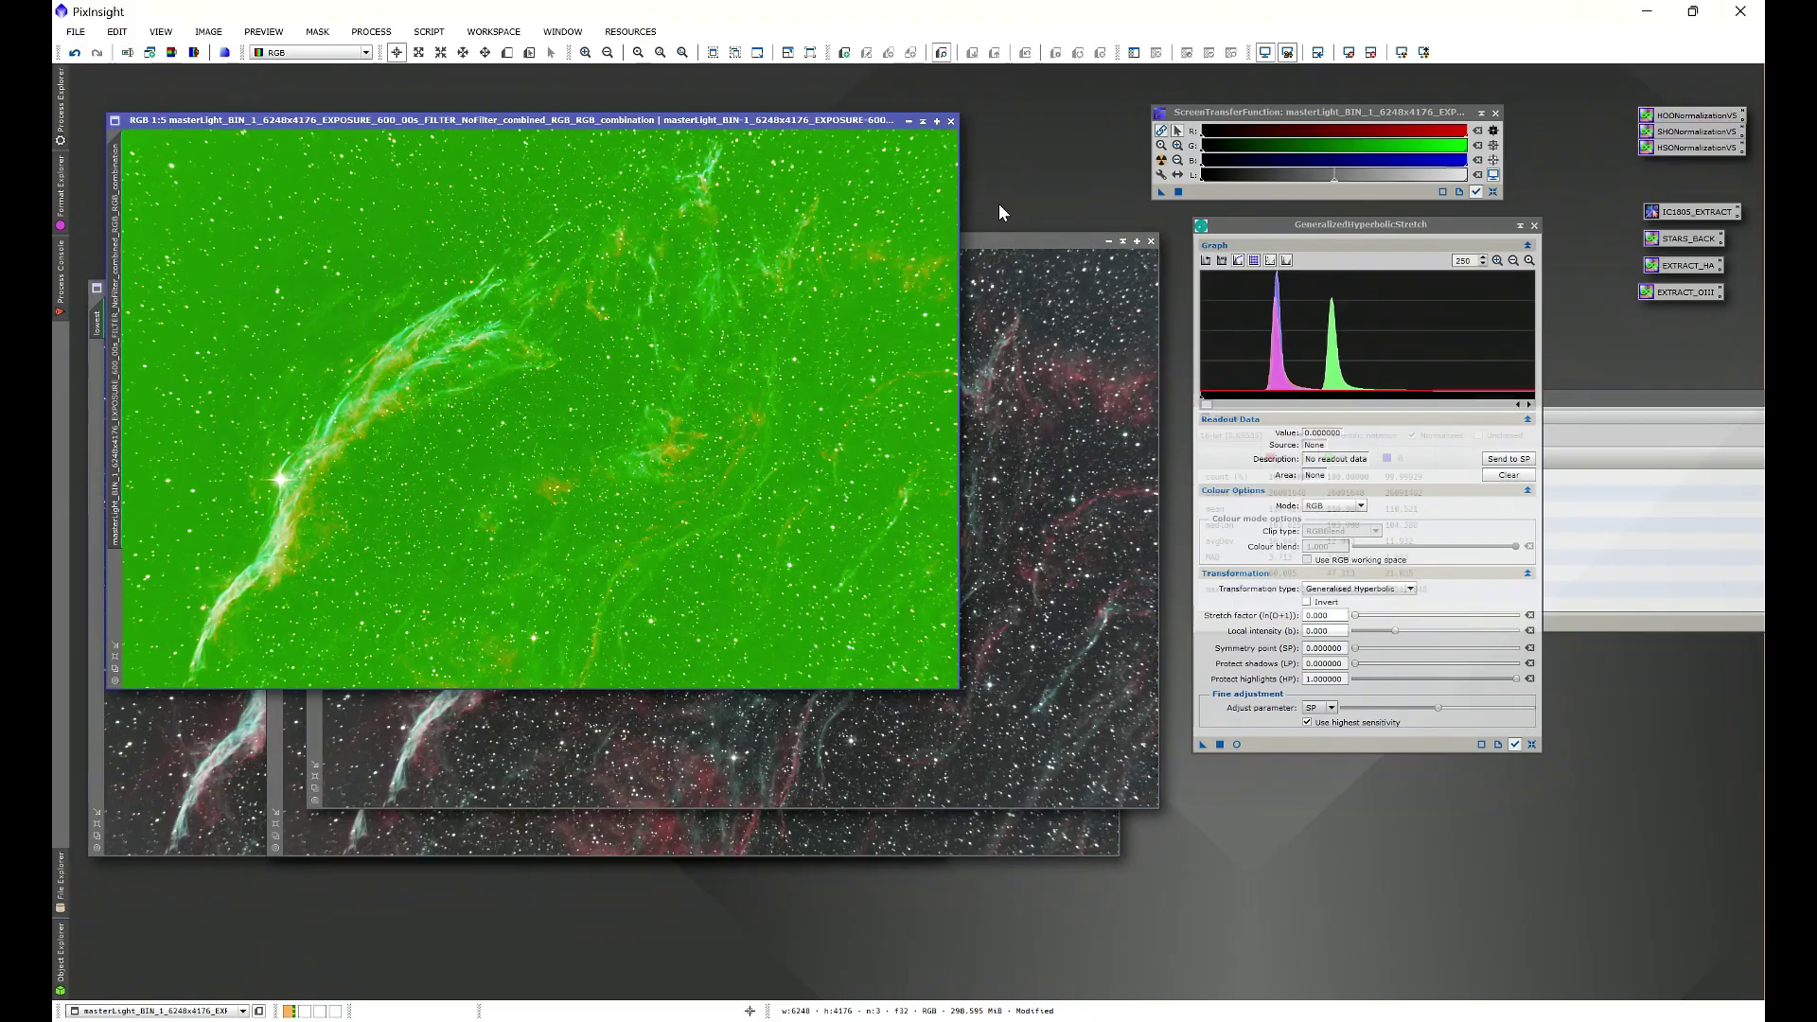
# Open the Astro Image Primer script to review its instructions and options, and close it without executing.
pyautogui.click(445, 36)
pyautogui.moveTo(456, 144)
pyautogui.click(628, 147)
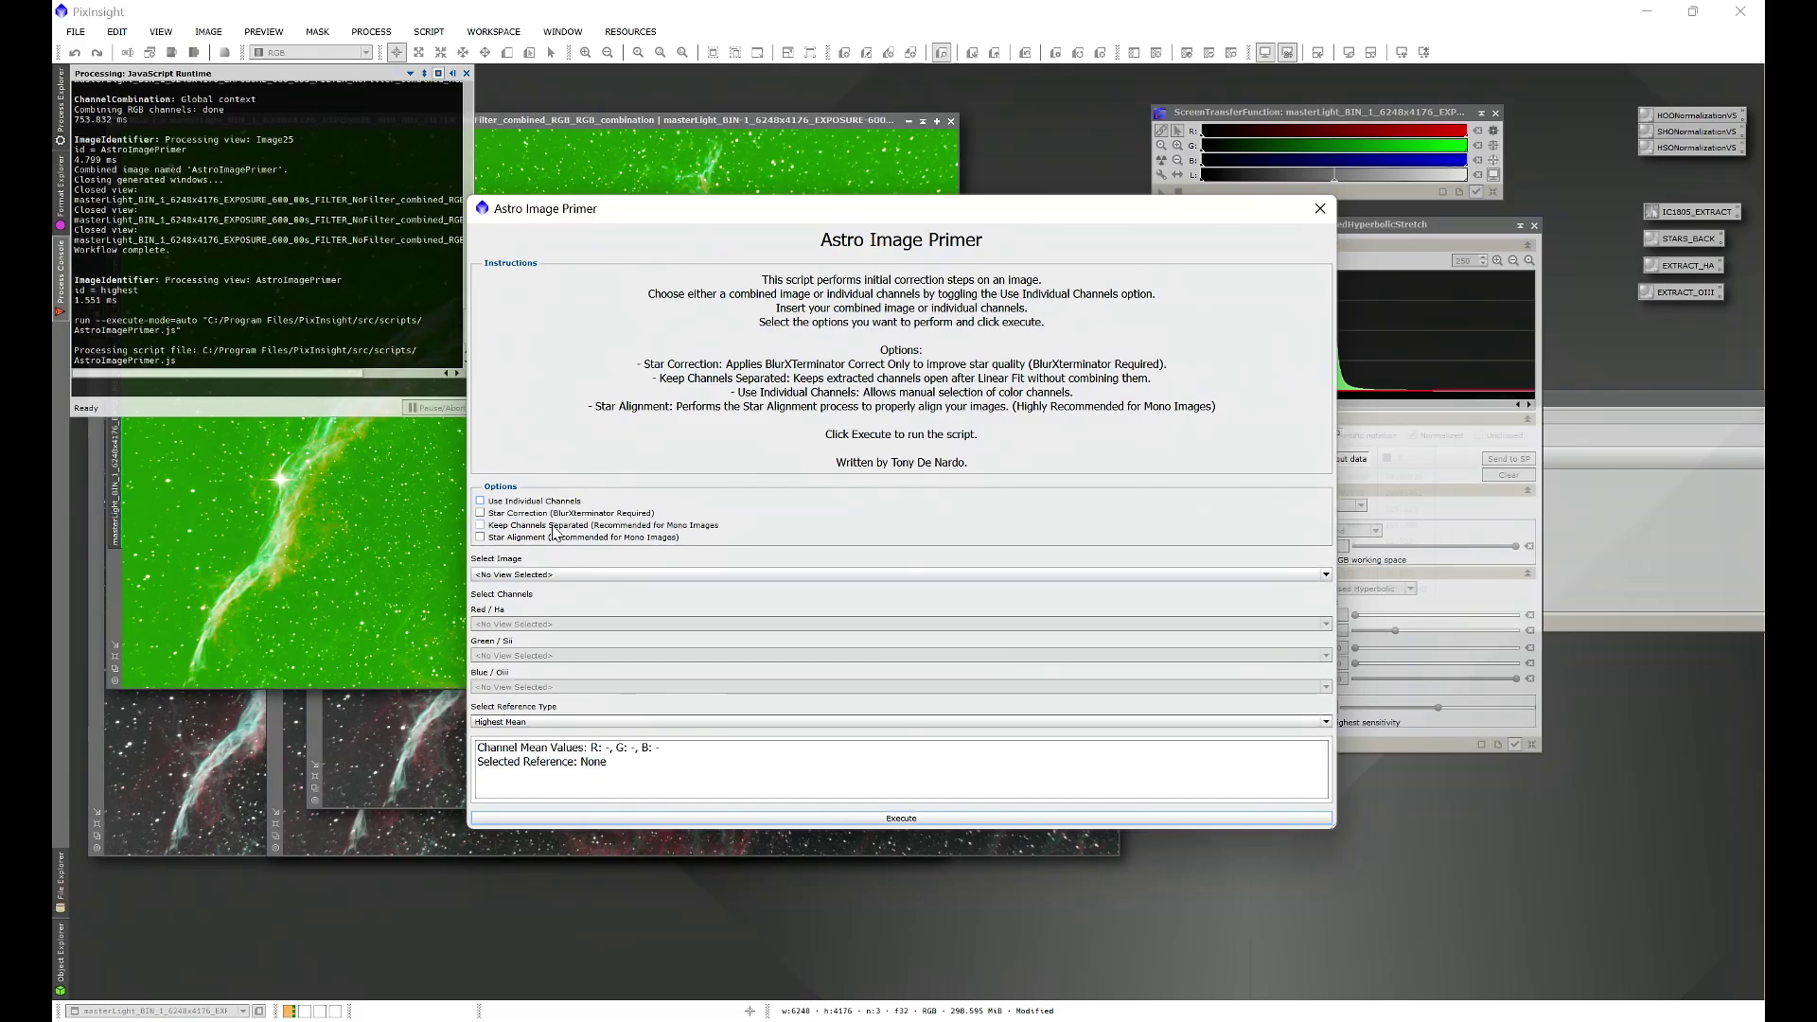
pyautogui.moveTo(1099, 213); pyautogui.dragTo(1076, 304)
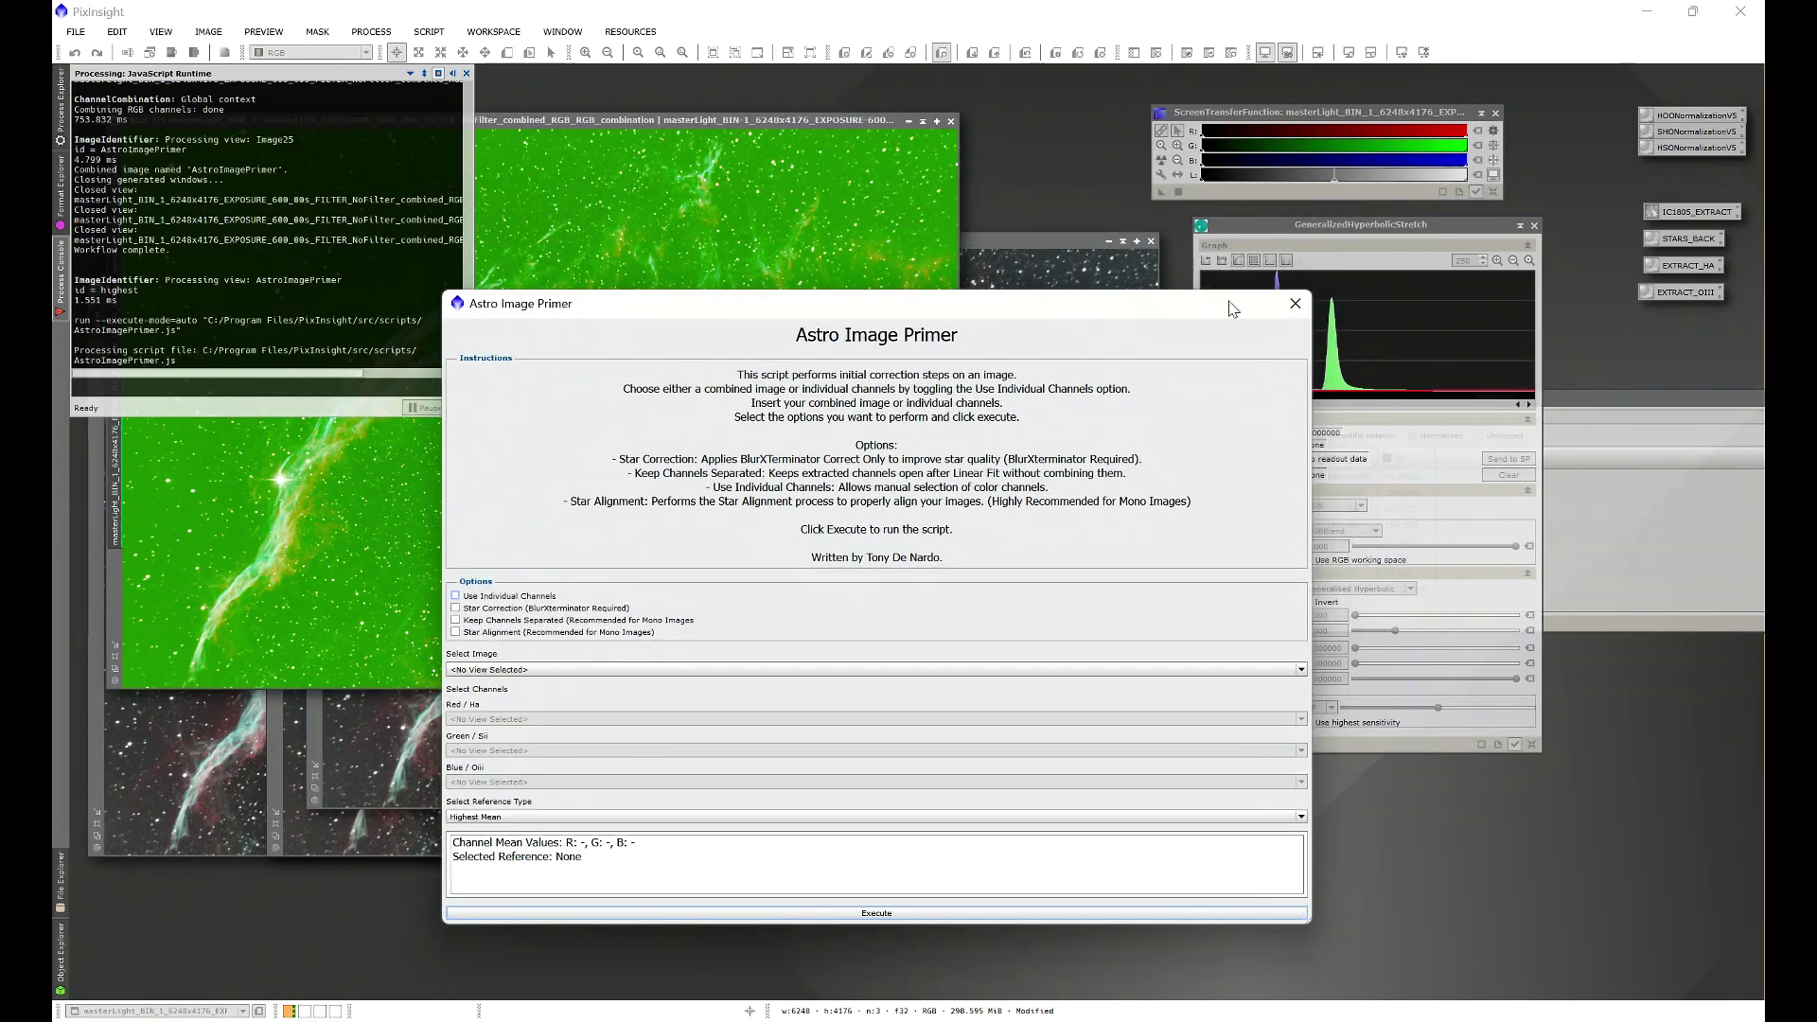
pyautogui.click(1295, 299)
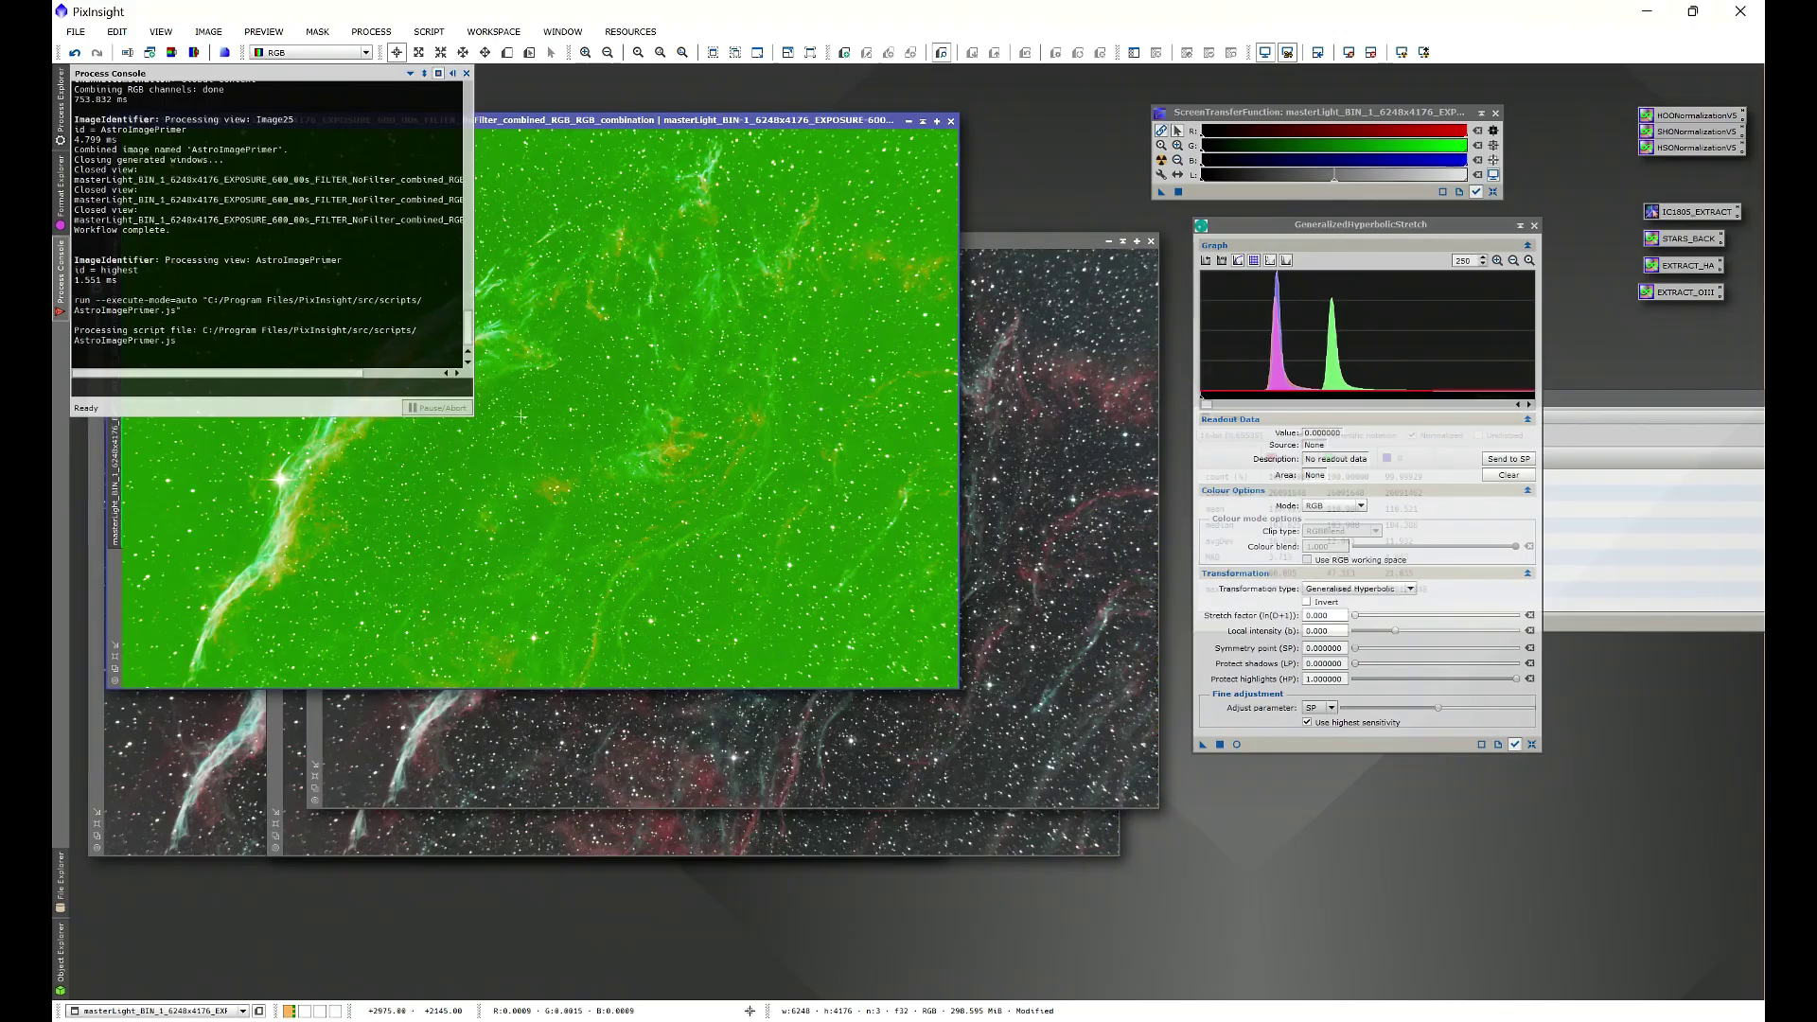
# Switch between the highest and masterLight images to compare the linear-fit result with the original combination.
pyautogui.click(1010, 241)
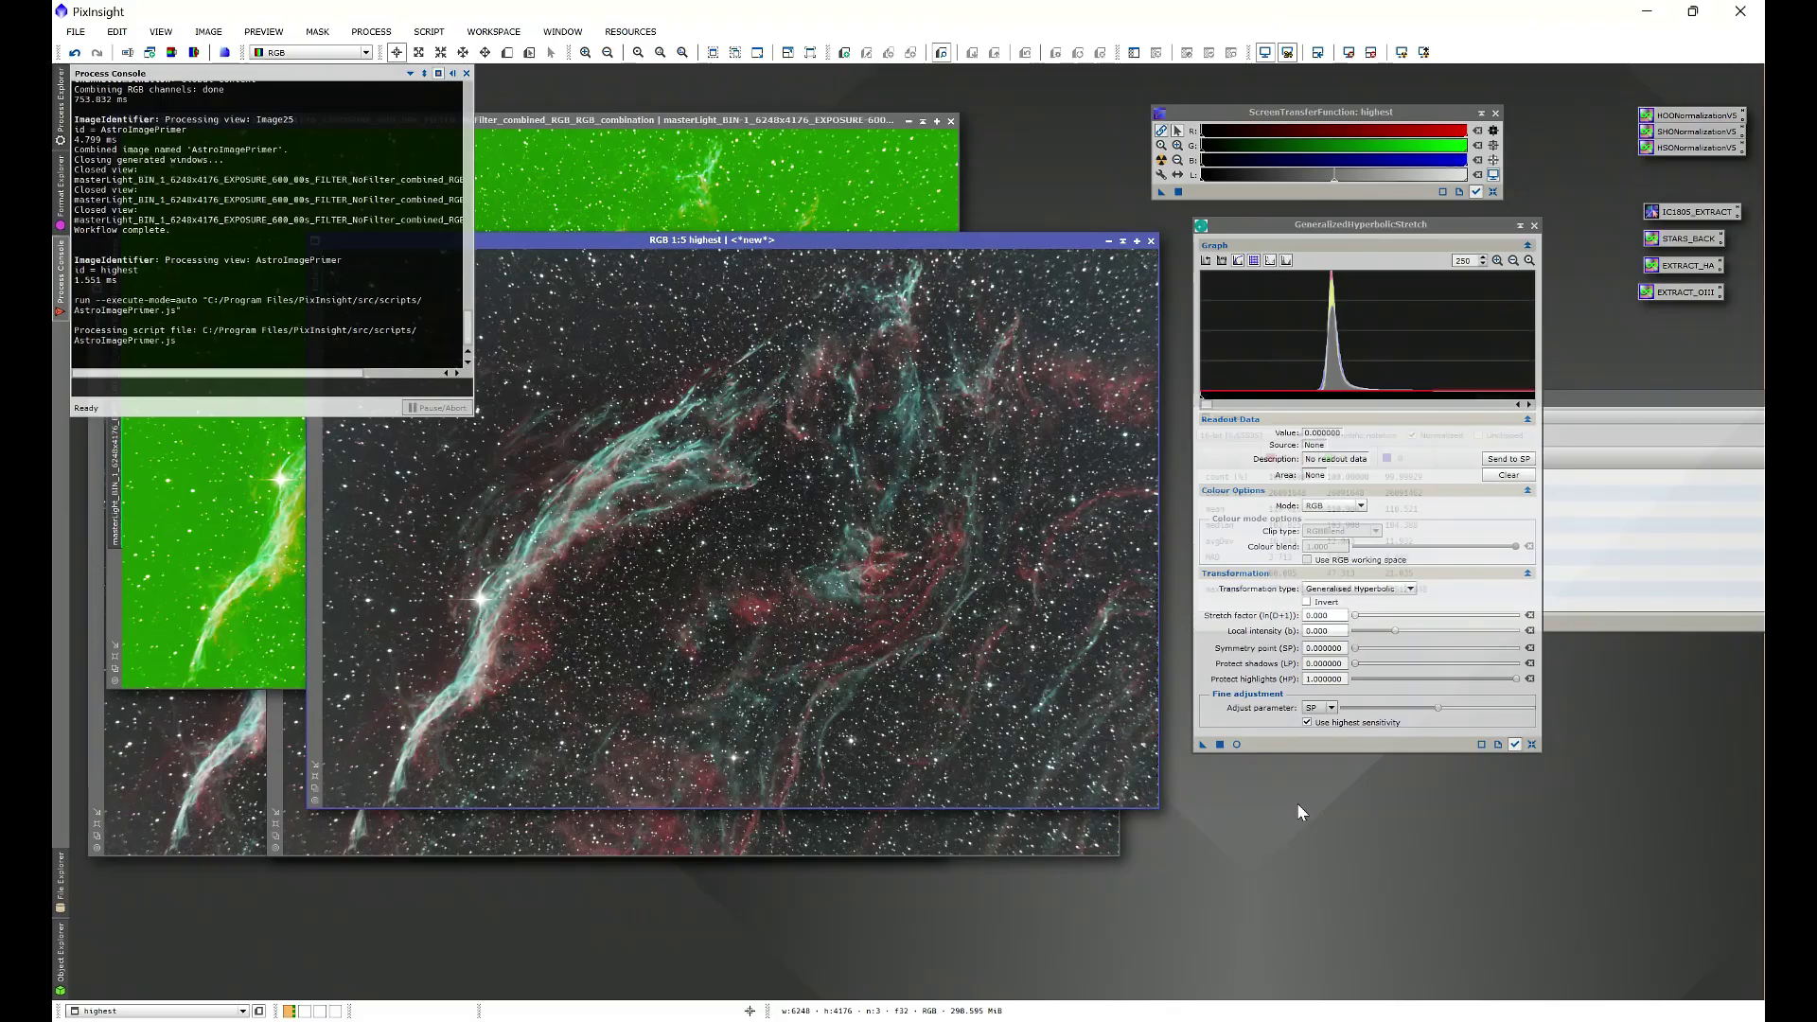
pyautogui.click(718, 121)
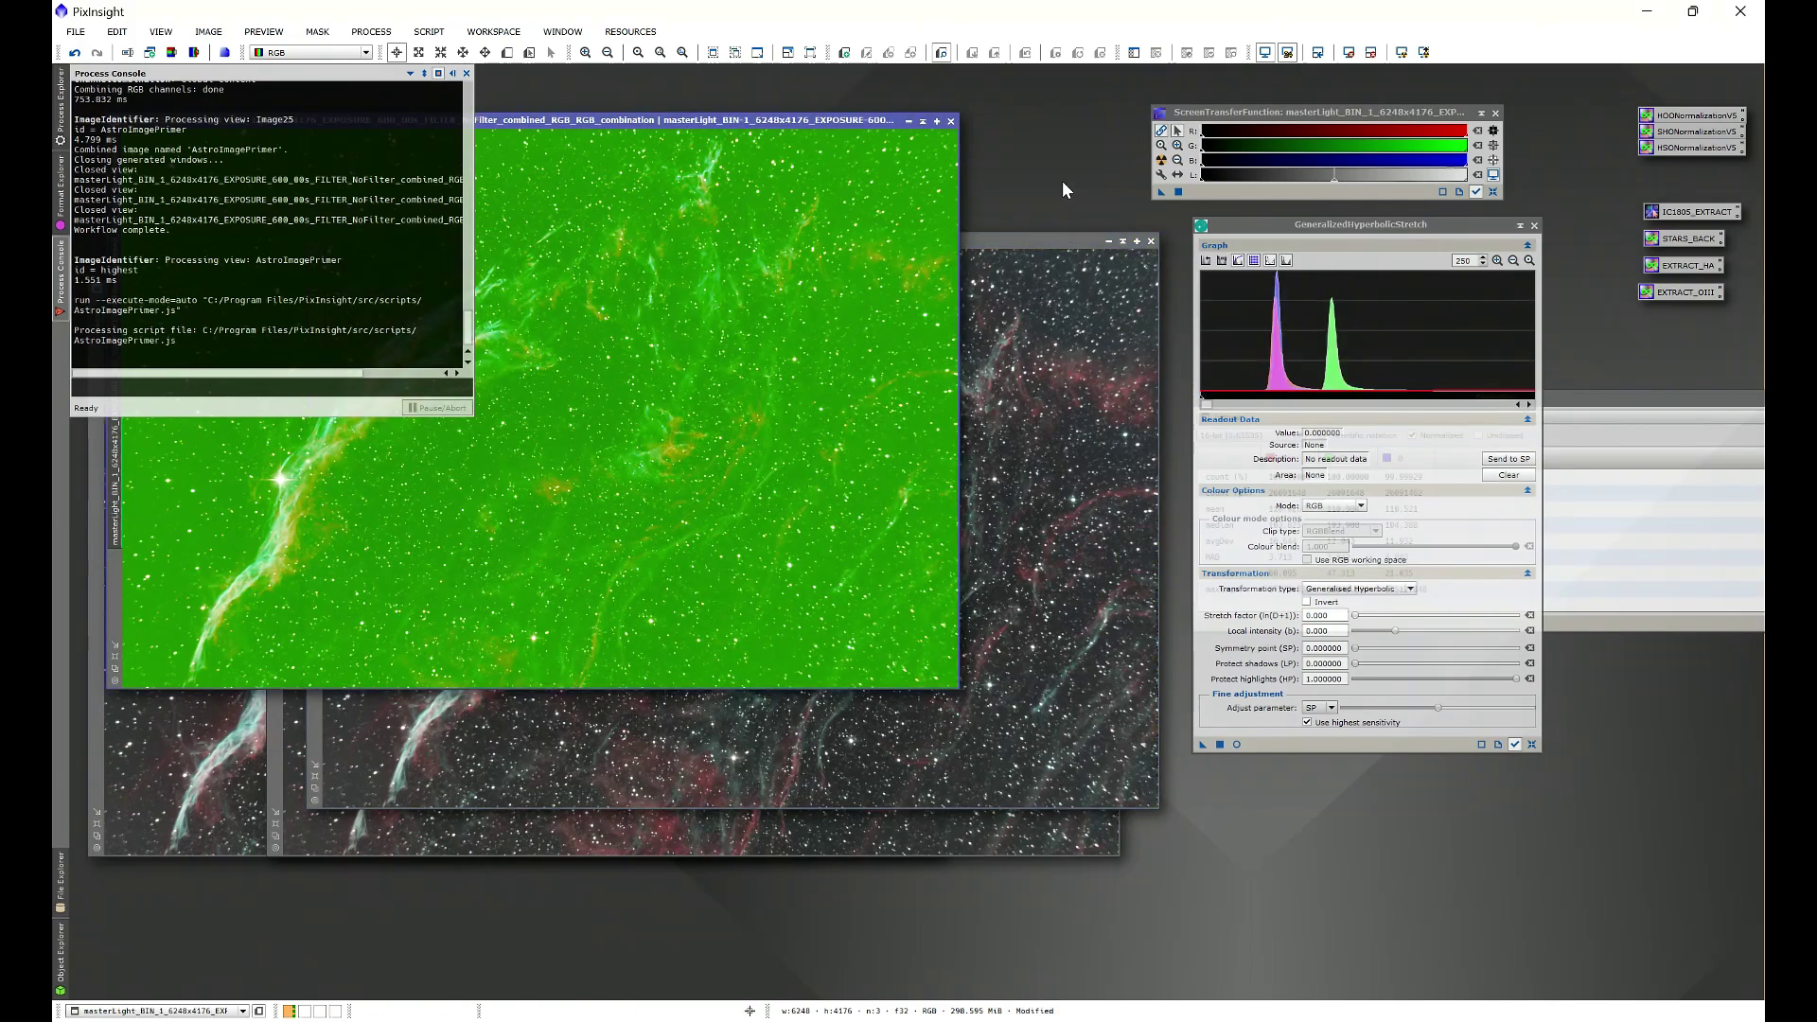
pyautogui.click(1033, 241)
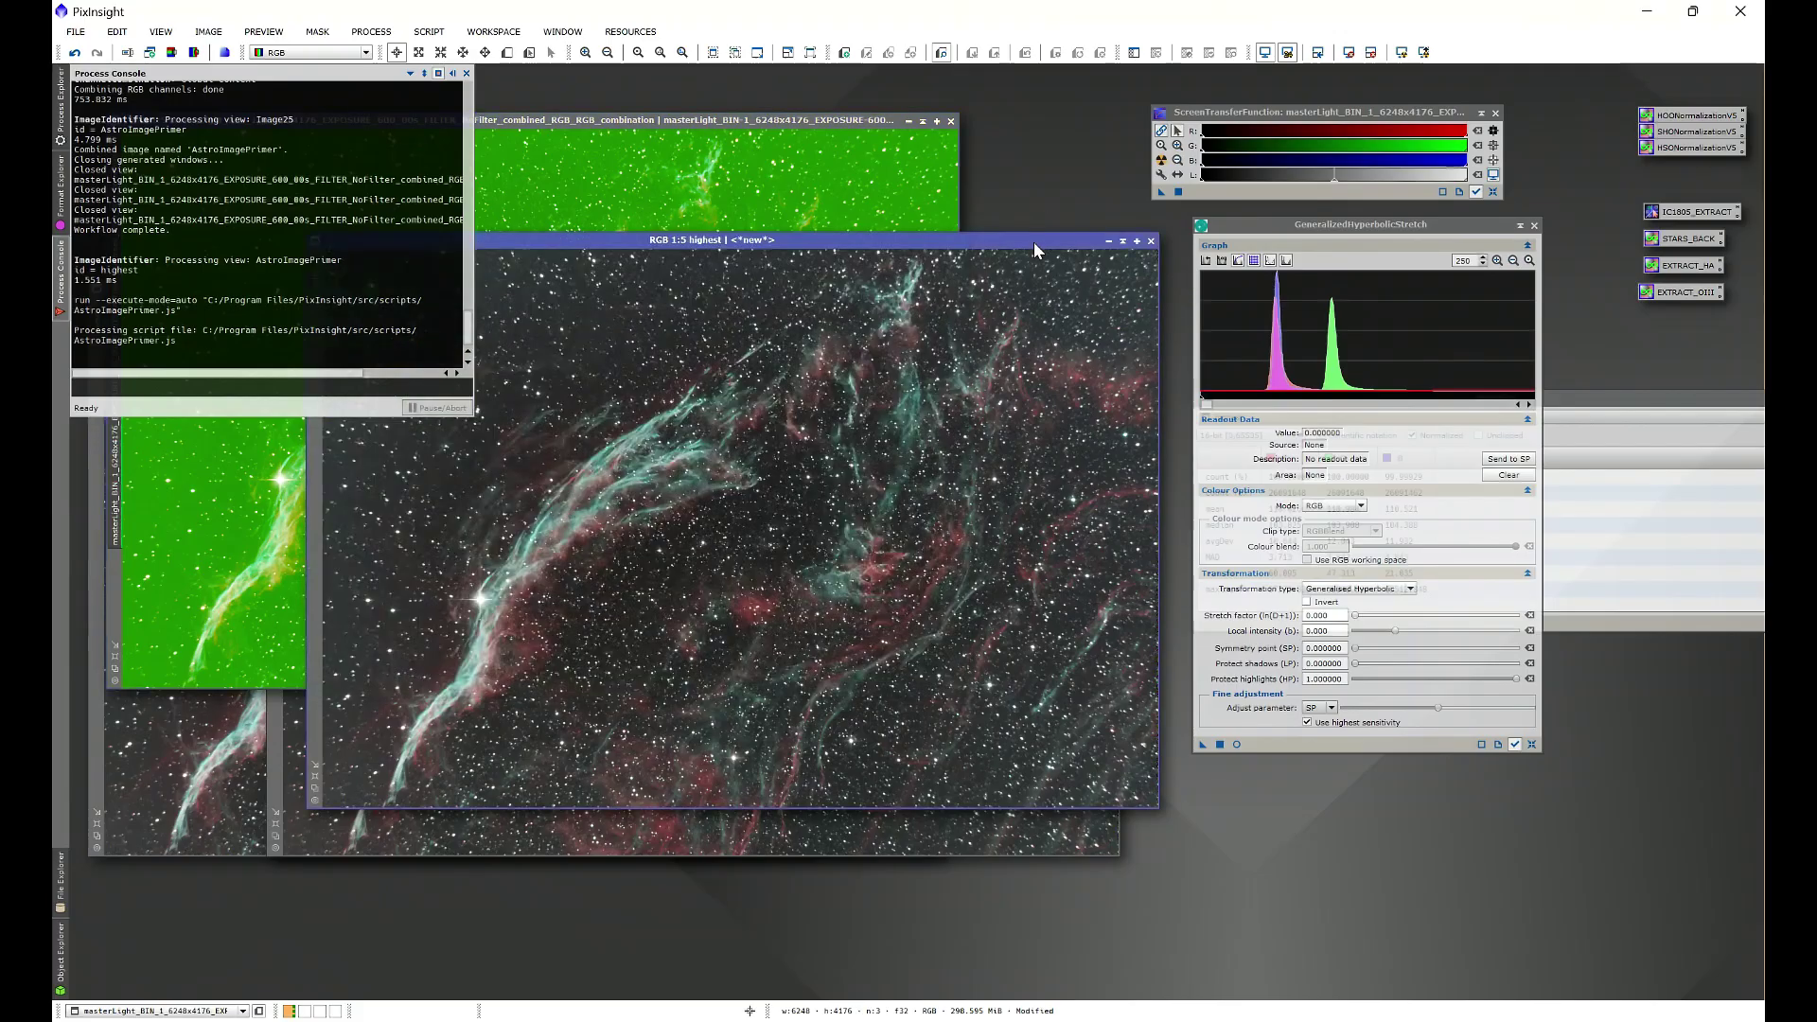